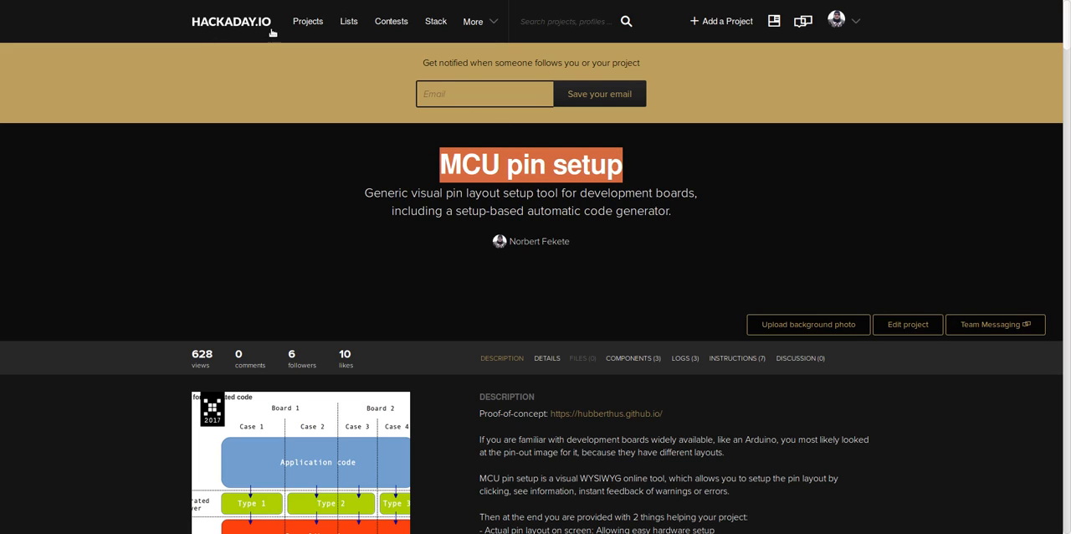
# Step: Look through the MCU pin setup project page, from its description and details to the FreeRTOS blink example and project logs
pyautogui.click(371, 227)
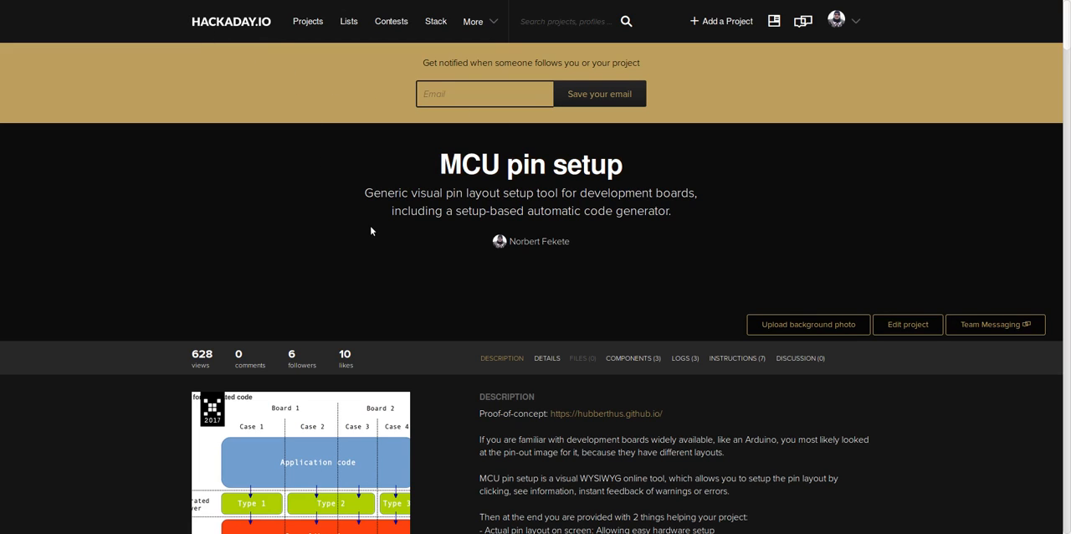
pyautogui.scroll(-3, 371, 230)
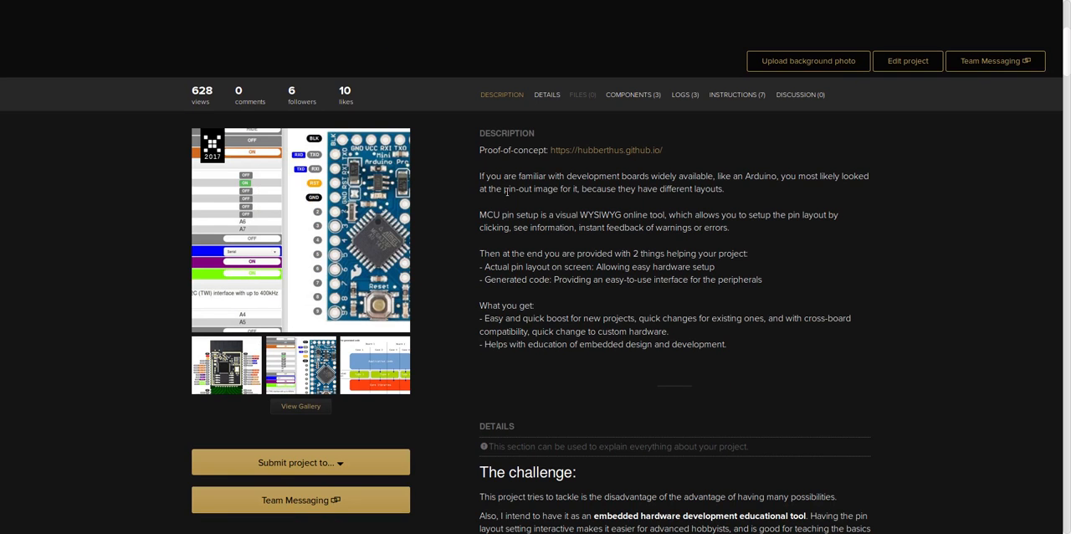
pyautogui.scroll(-1, 506, 192)
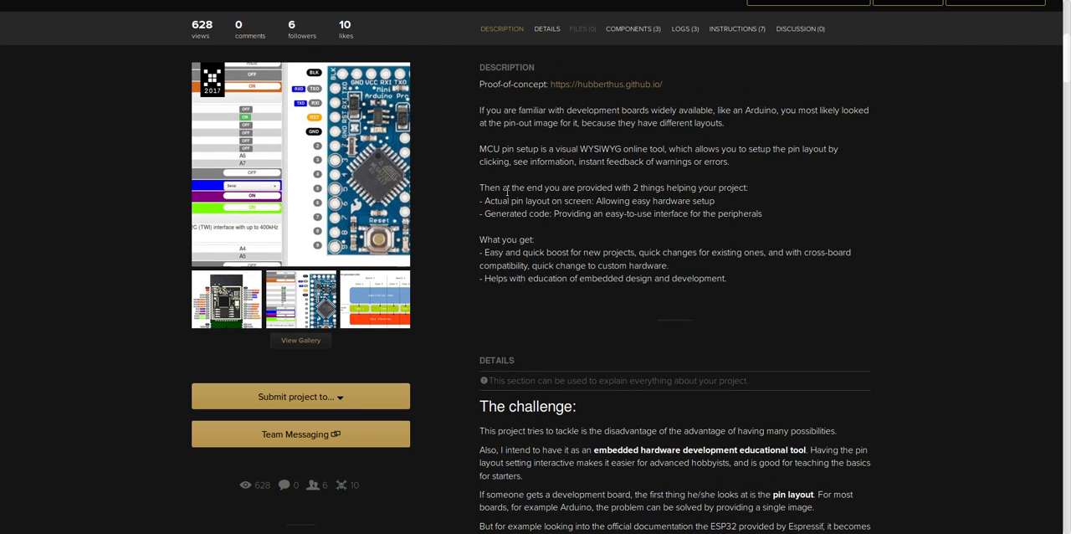
pyautogui.scroll(-8, 506, 192)
pyautogui.scroll(-20, 506, 193)
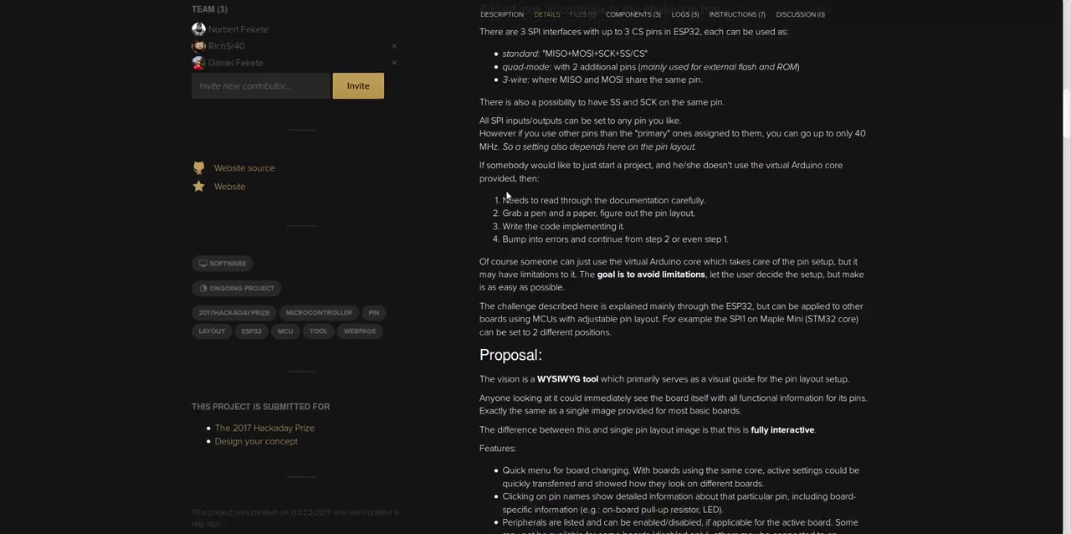
pyautogui.scroll(-20, 506, 192)
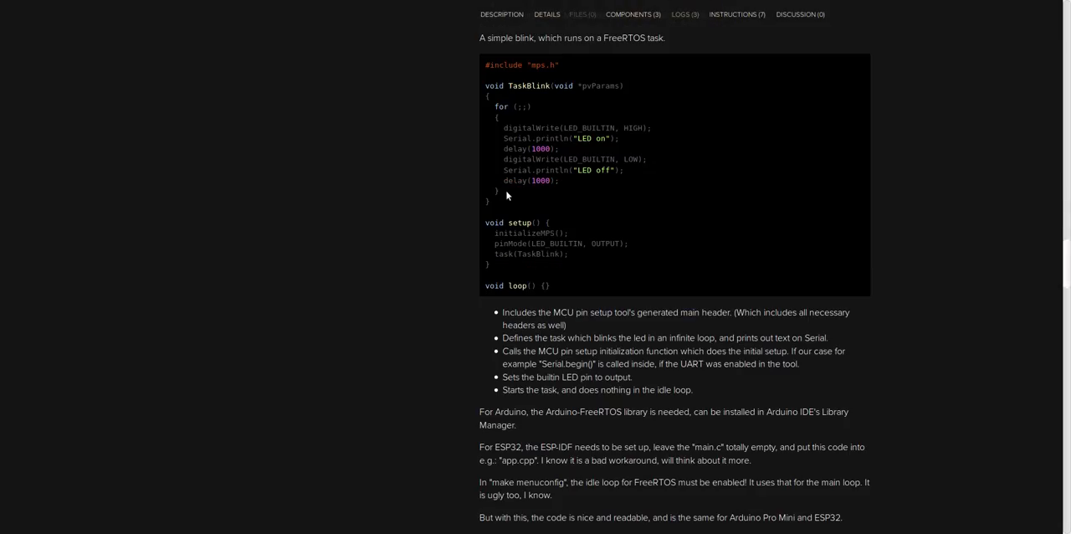
pyautogui.scroll(-15, 506, 192)
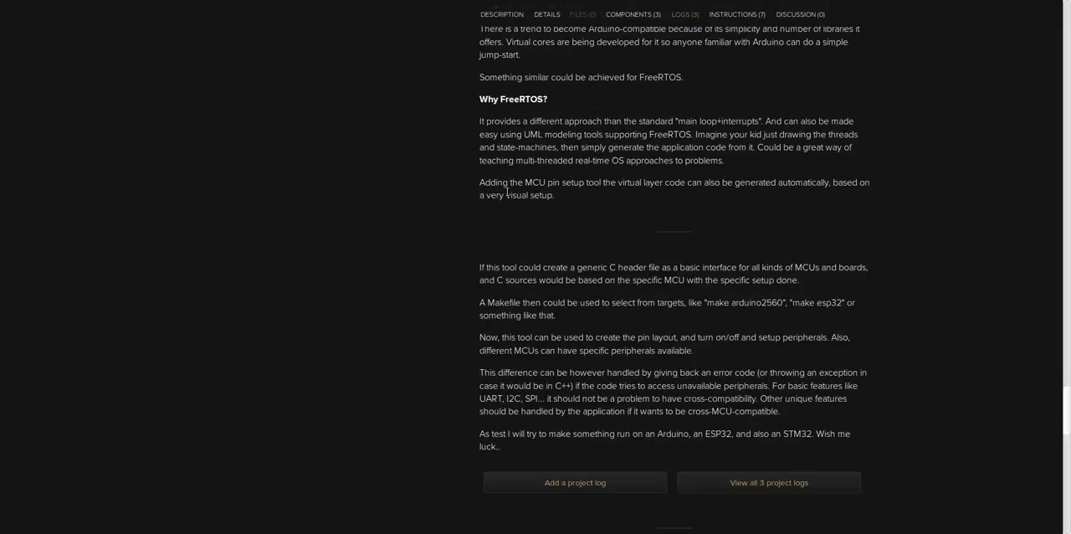
pyautogui.scroll(16, 507, 192)
pyautogui.scroll(20, 506, 191)
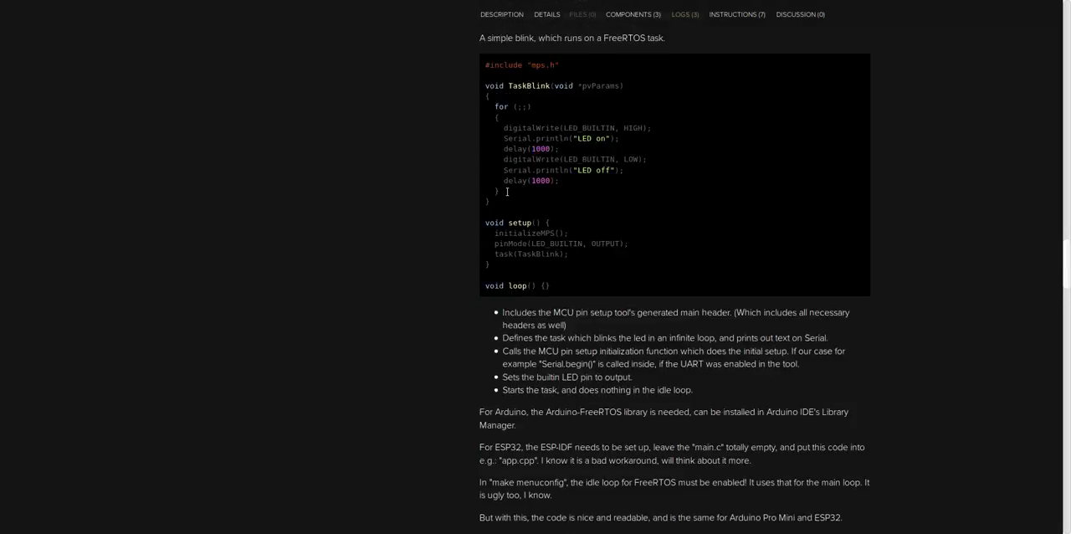
pyautogui.scroll(-3, 505, 191)
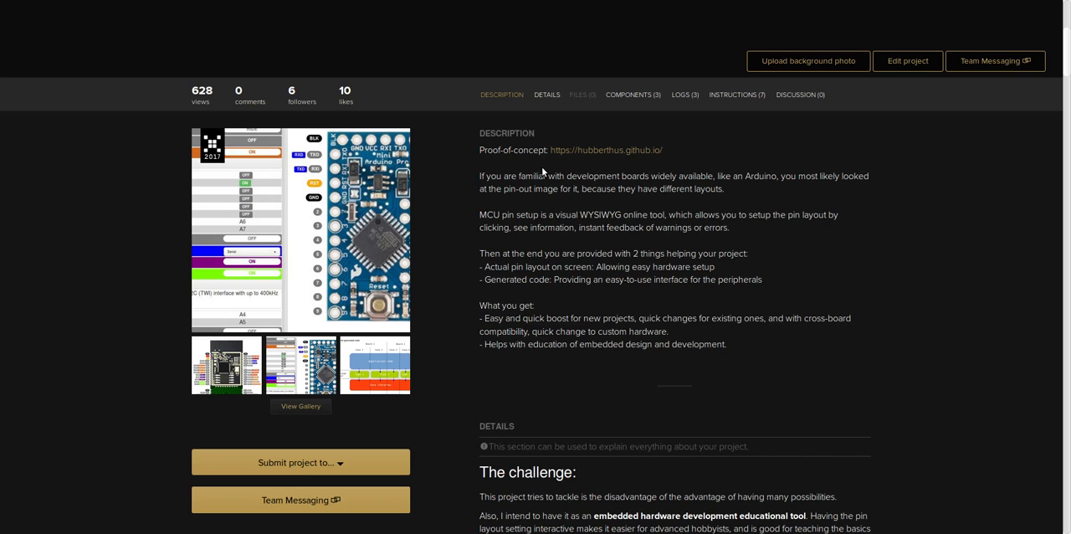
# Step: Open the proof-of-concept site linked in the project description
pyautogui.scroll(3, 541, 168)
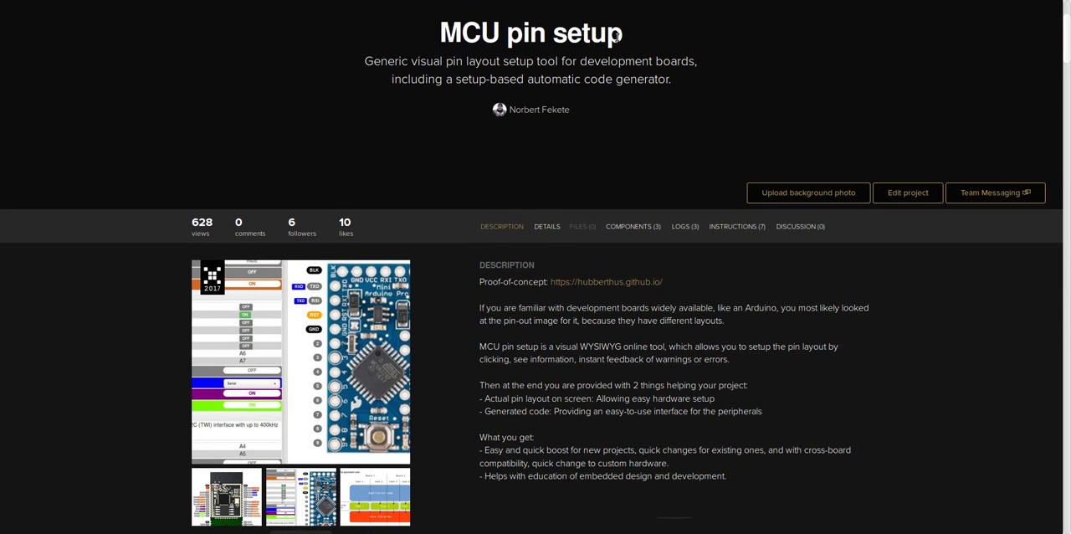
pyautogui.click(589, 284)
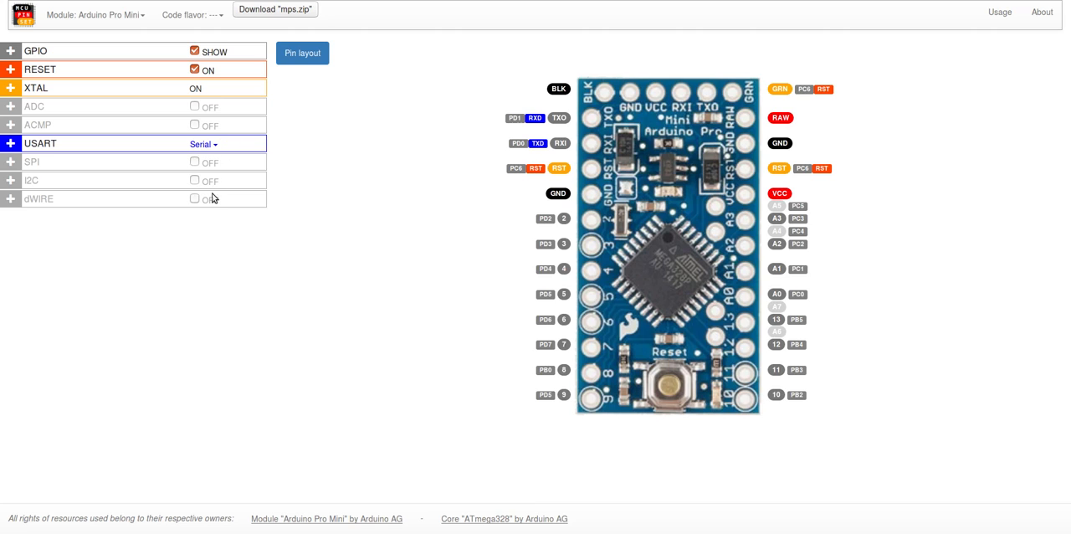
# Step: Check the available USART modes without changing the selection, and set the GPIO labels on the pin layout to HIDE
pyautogui.click(216, 146)
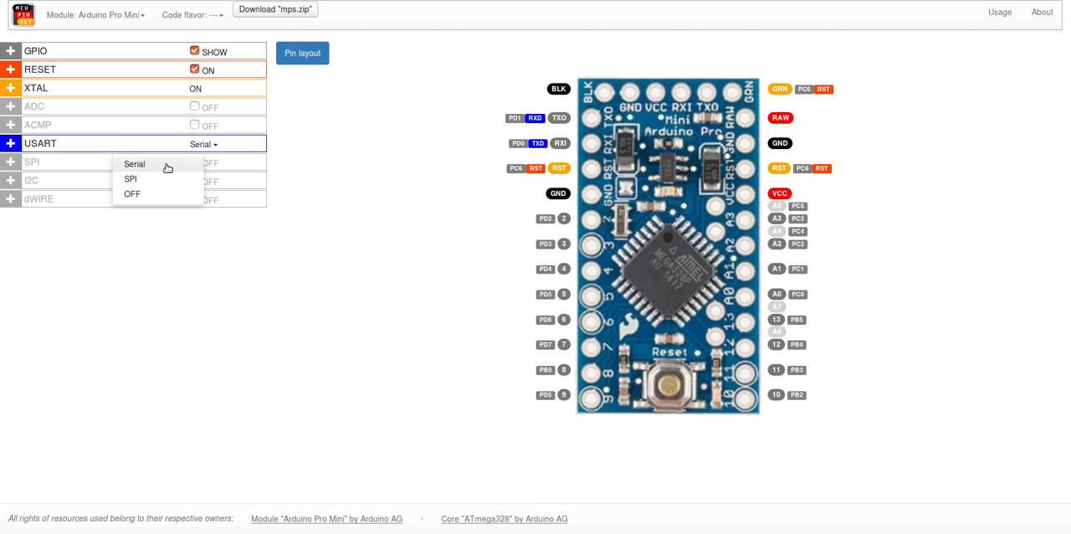
pyautogui.click(306, 135)
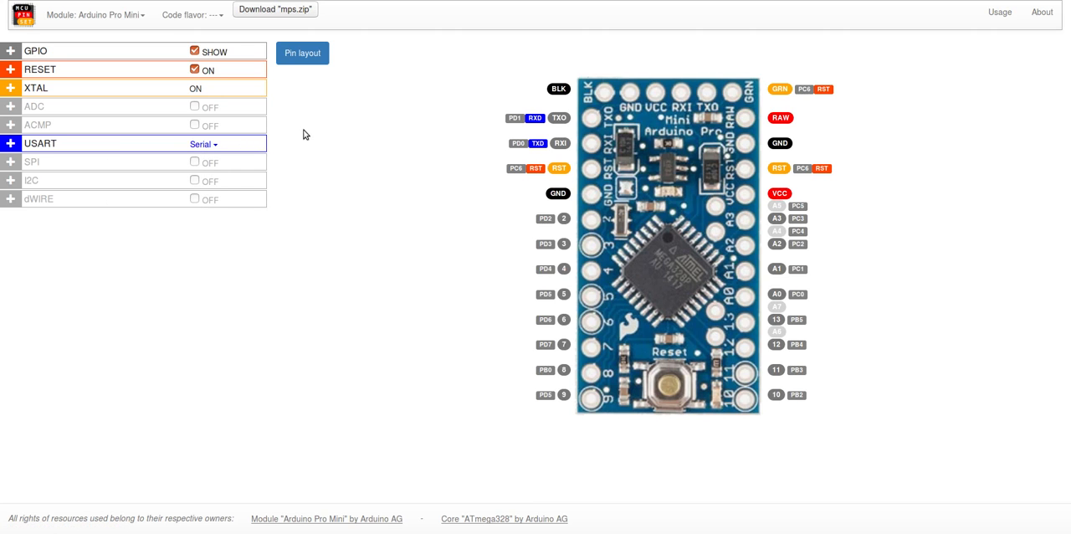
pyautogui.click(194, 52)
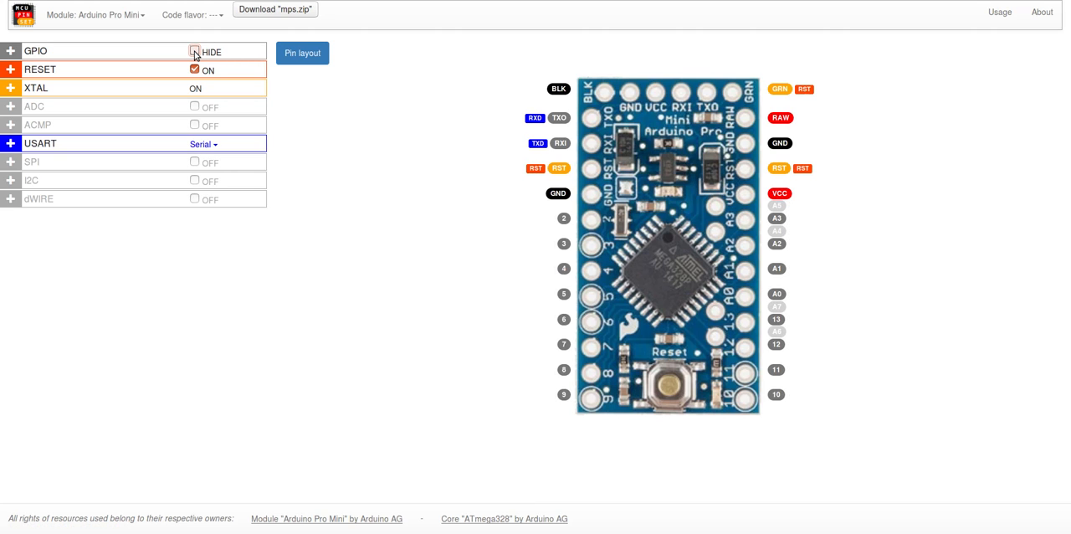
pyautogui.click(194, 52)
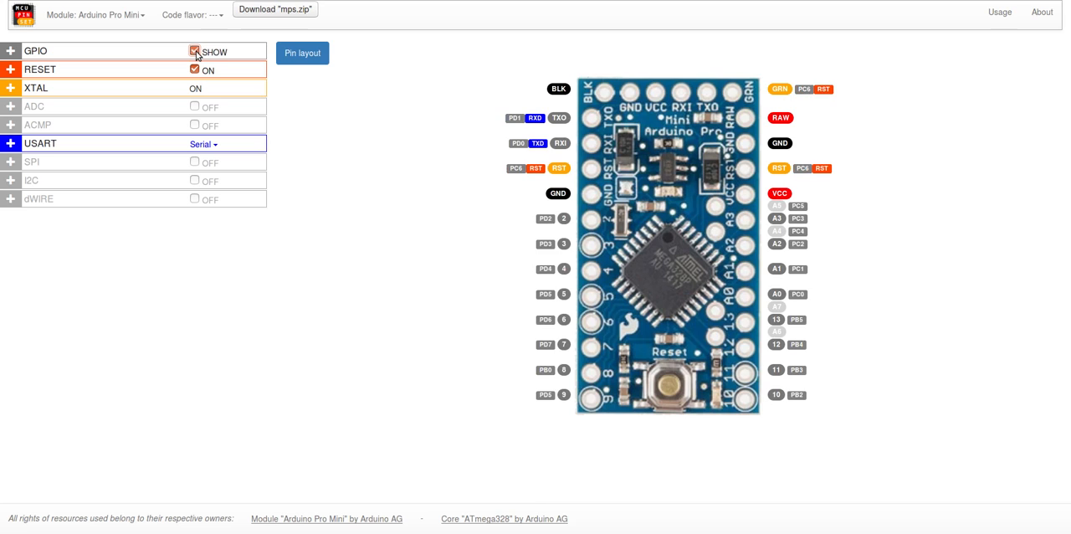
pyautogui.click(195, 51)
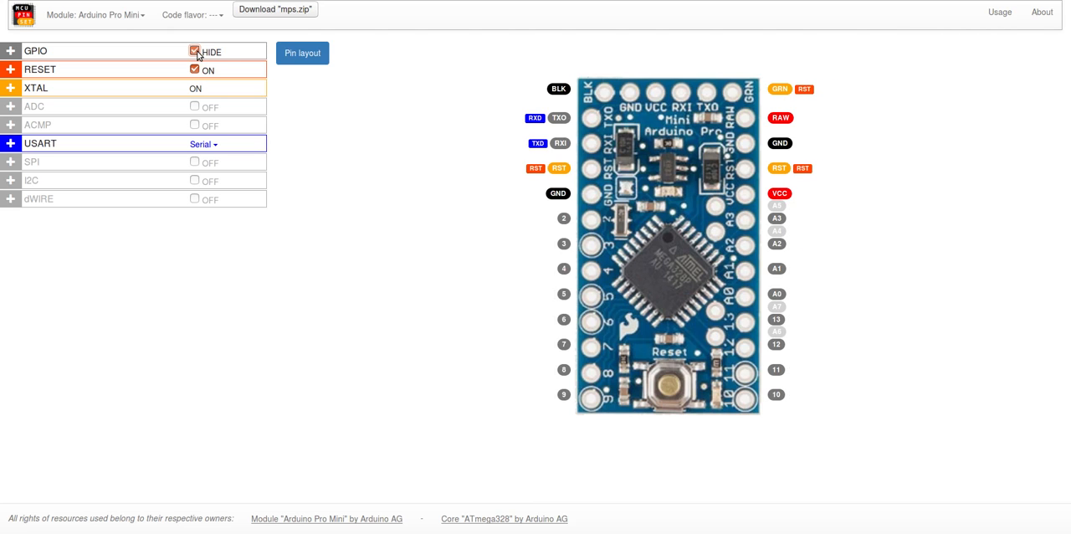
pyautogui.click(195, 52)
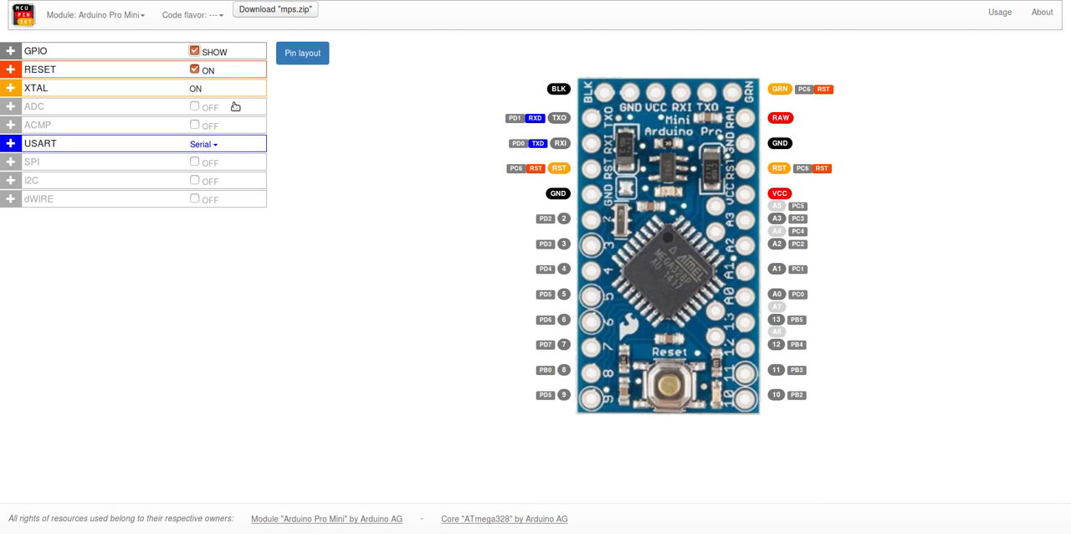
pyautogui.click(195, 52)
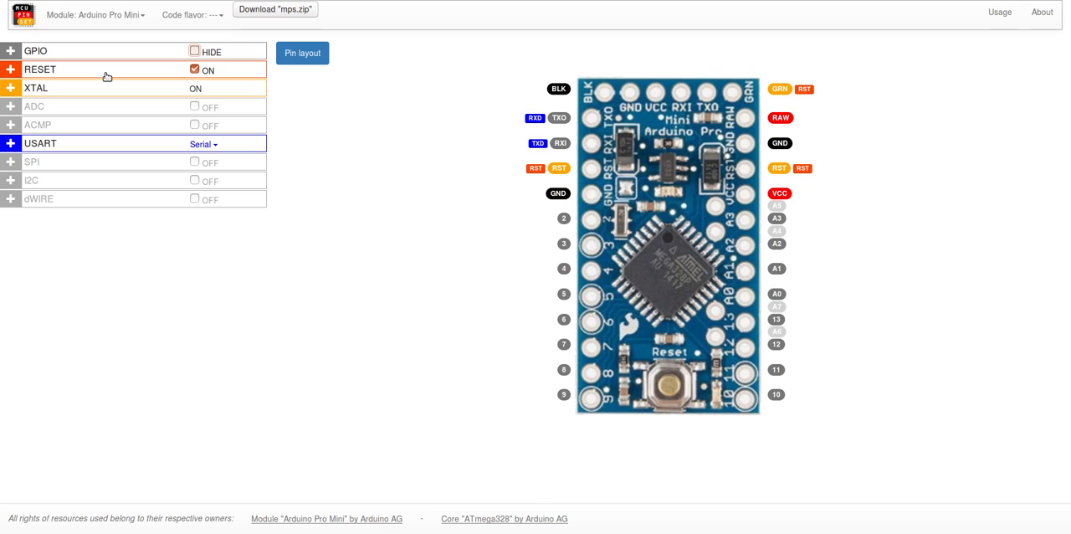
# Step: Expand the RESET and ADC peripheral details and turn the ADC on
pyautogui.click(55, 69)
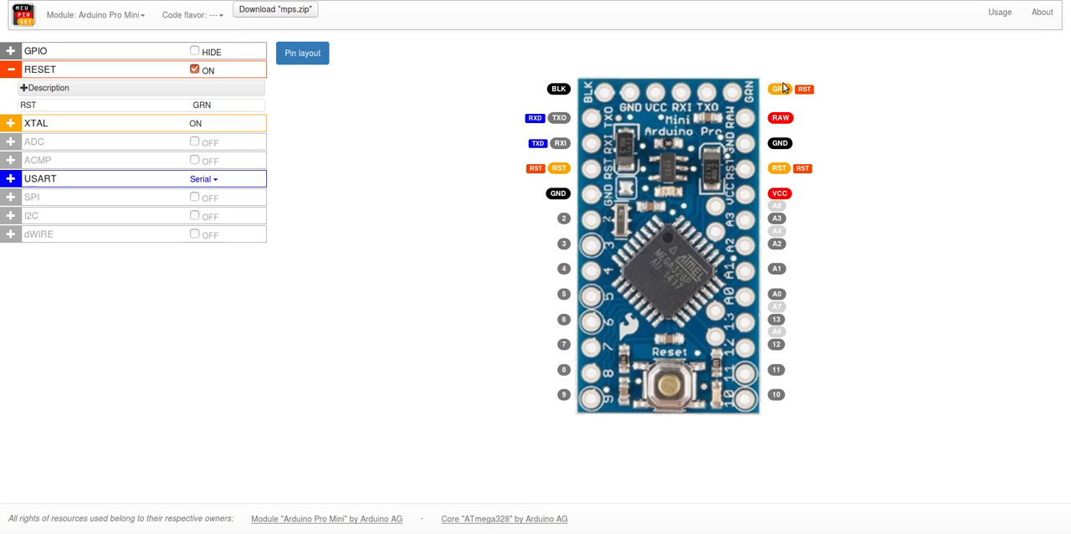
pyautogui.click(60, 146)
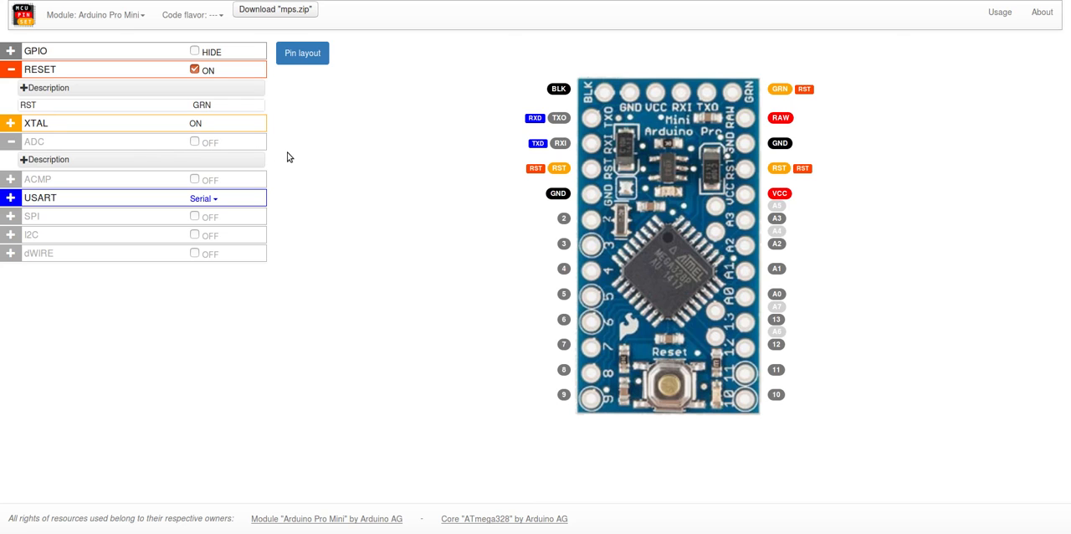
pyautogui.click(195, 142)
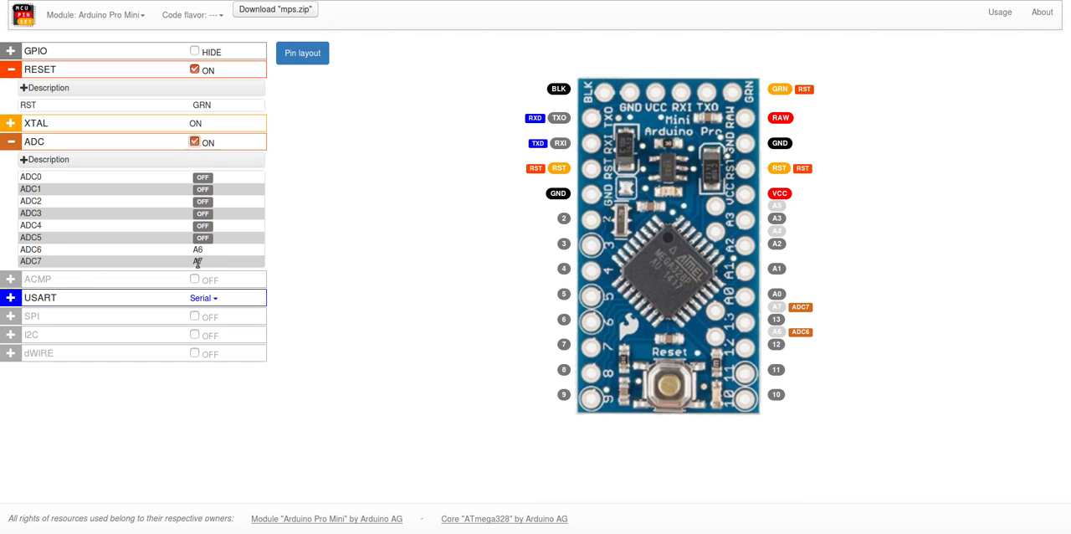
# Step: Switch on the analog channels ADC0, ADC1, ADC2 and ADC3
pyautogui.click(203, 180)
pyautogui.click(202, 190)
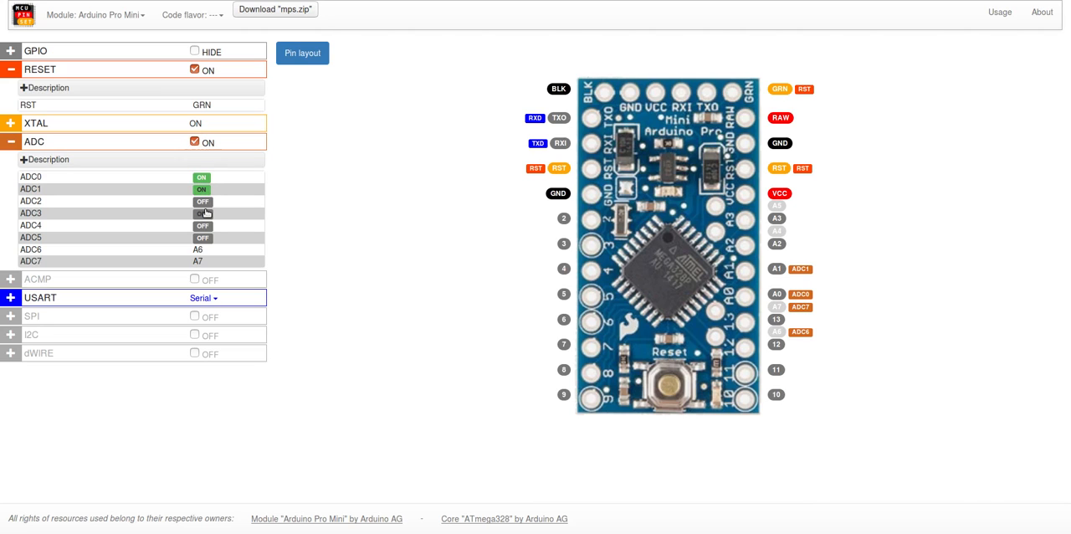
pyautogui.click(204, 214)
pyautogui.click(203, 202)
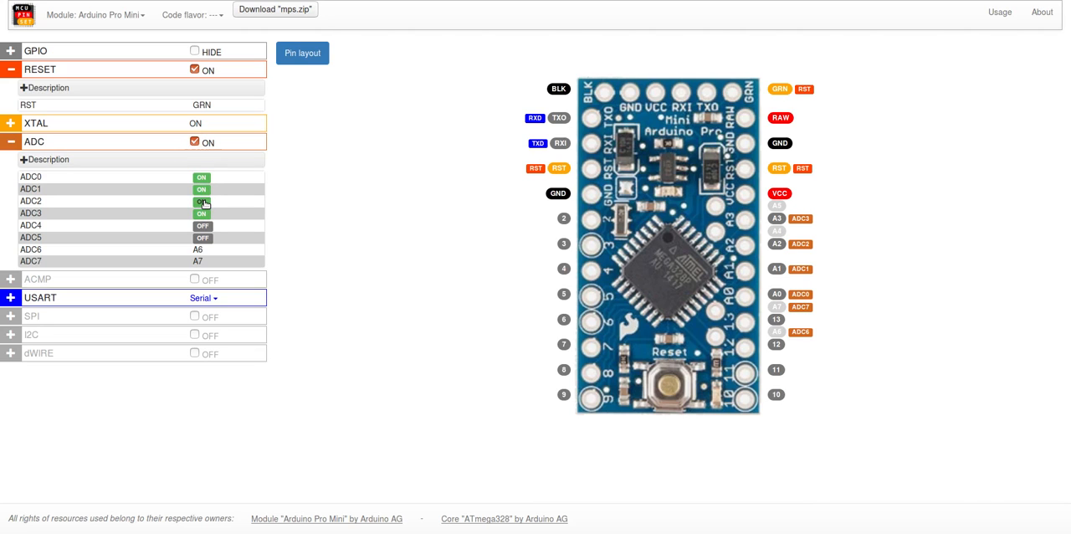
# Step: Switch ADC0 through ADC3 back off, and toggle ADC1 and ADC2 on and off once more
pyautogui.click(204, 202)
pyautogui.click(202, 190)
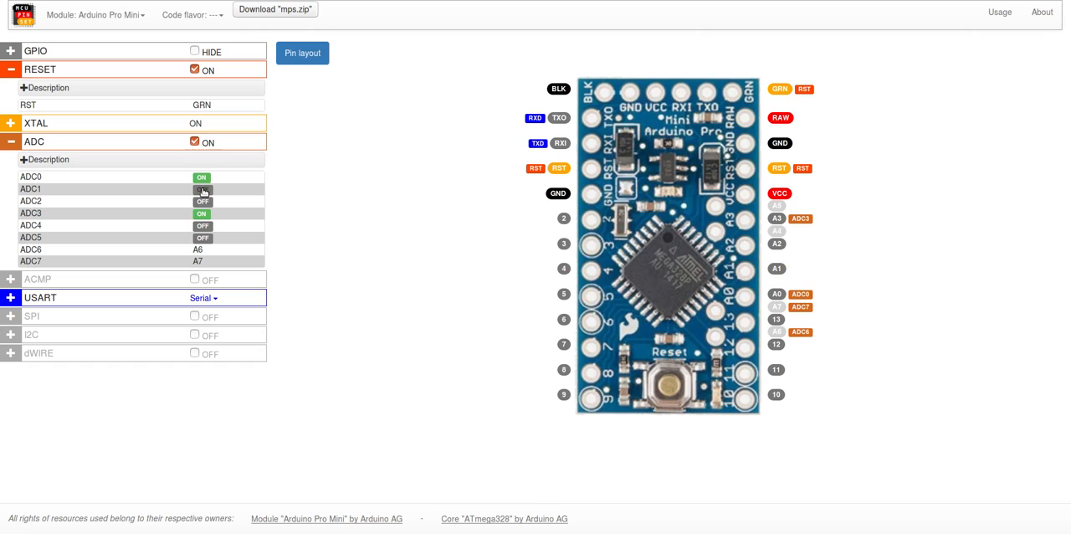
pyautogui.click(202, 180)
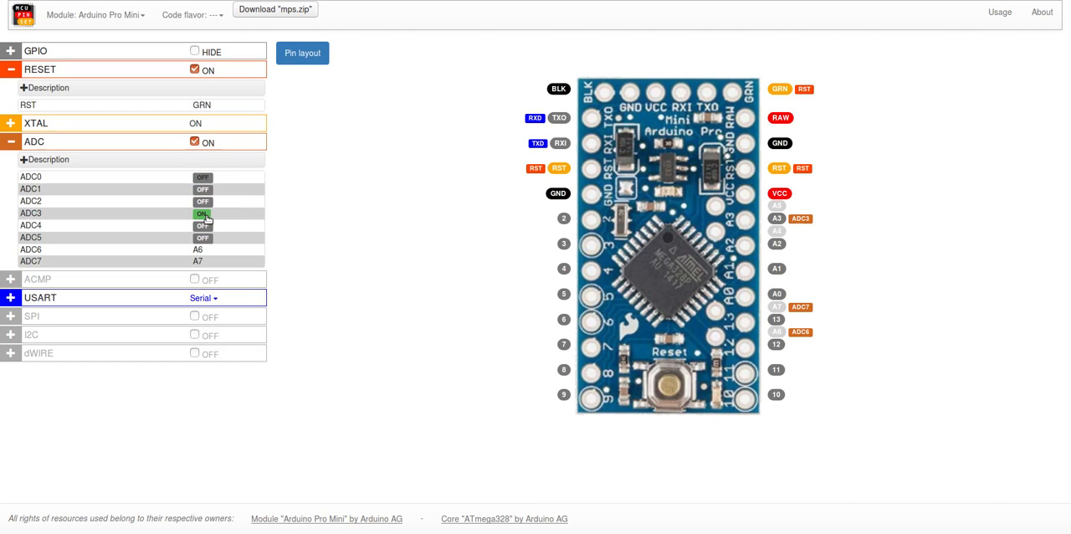
pyautogui.click(205, 215)
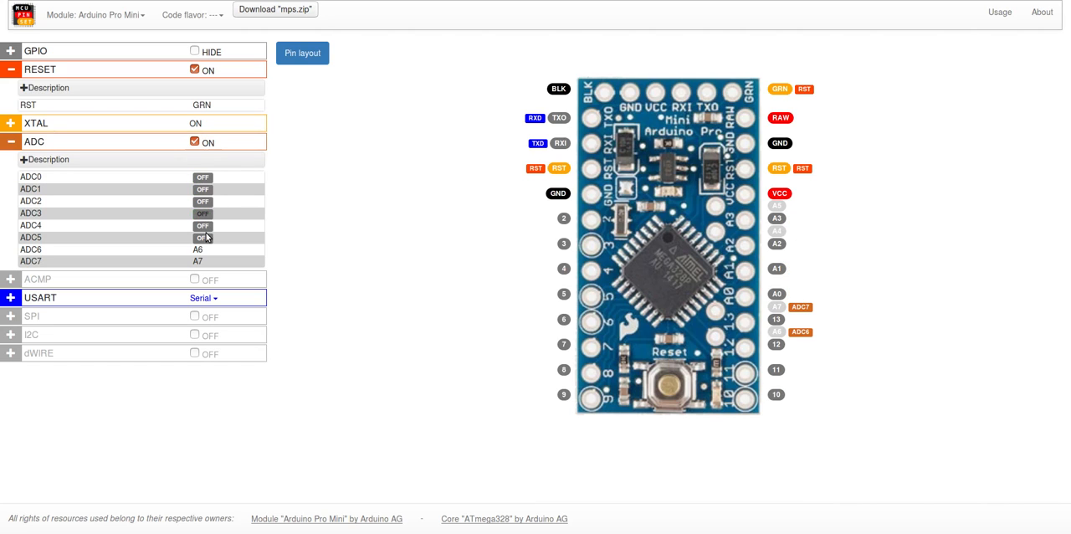
pyautogui.click(203, 190)
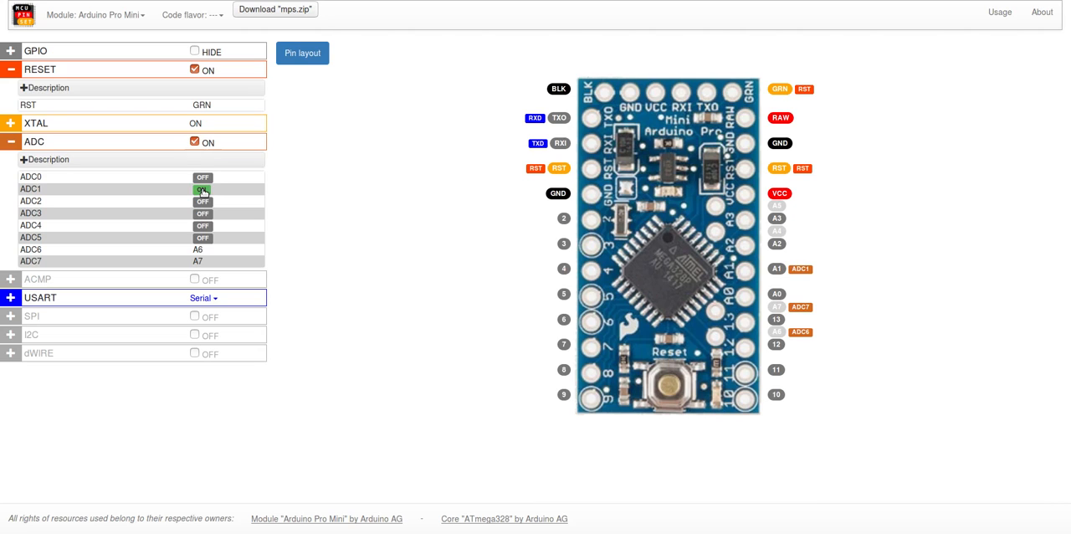
pyautogui.click(203, 191)
pyautogui.click(203, 202)
pyautogui.click(202, 201)
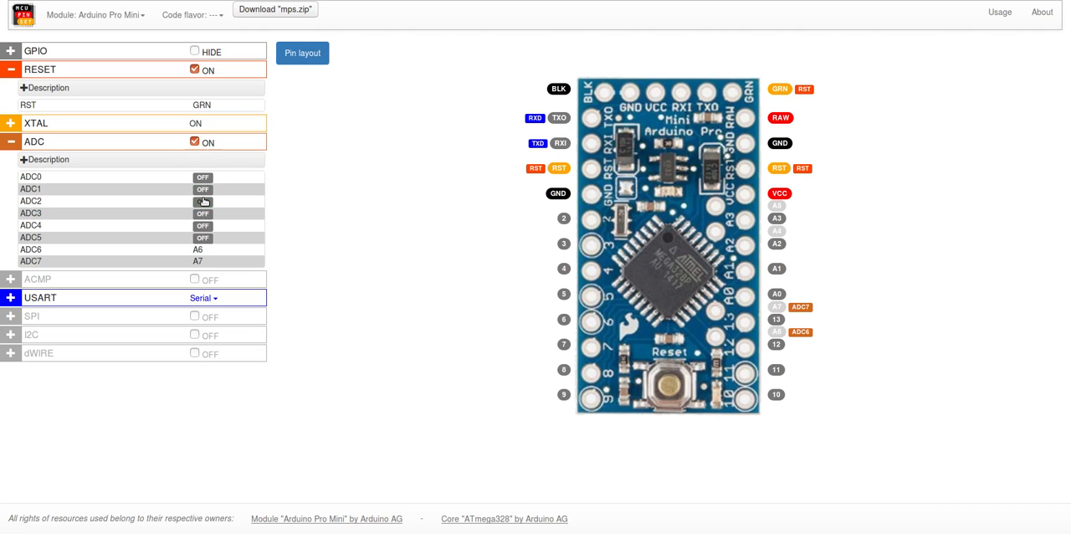
# Step: Read the ADC description, and collapse the description and the ADC and RESET details
pyautogui.click(74, 162)
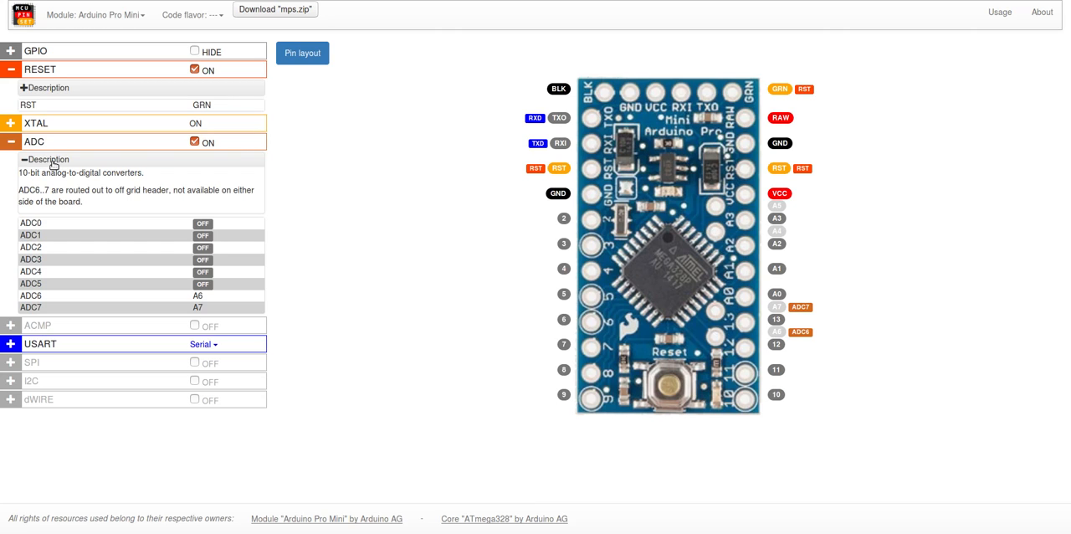
pyautogui.click(50, 160)
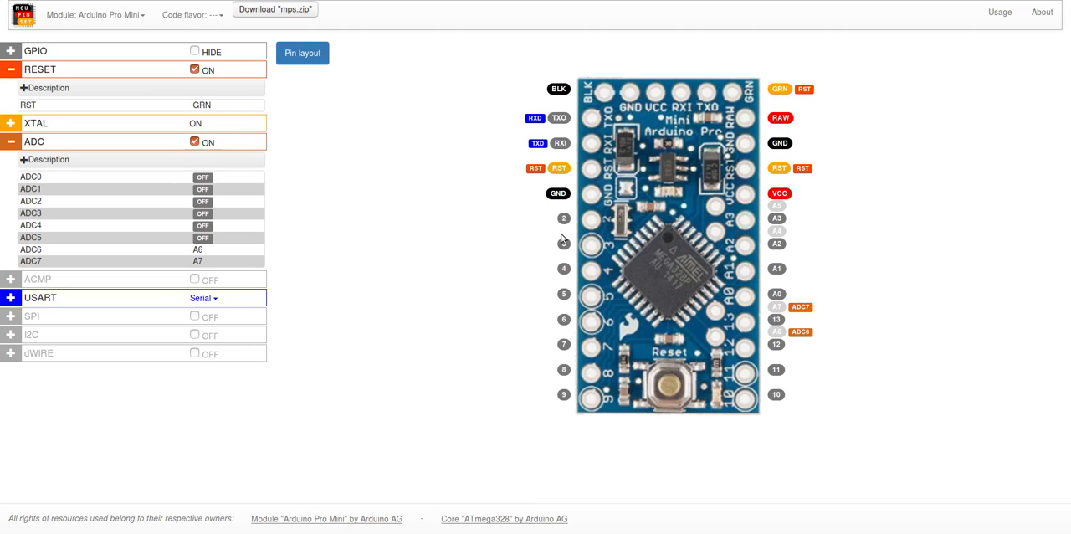
pyautogui.click(59, 144)
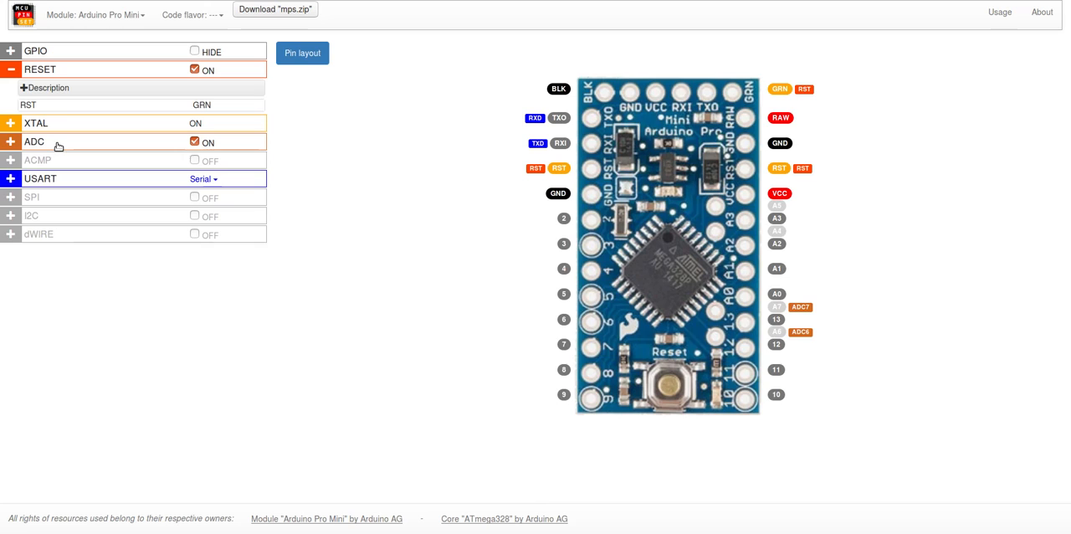
pyautogui.click(61, 69)
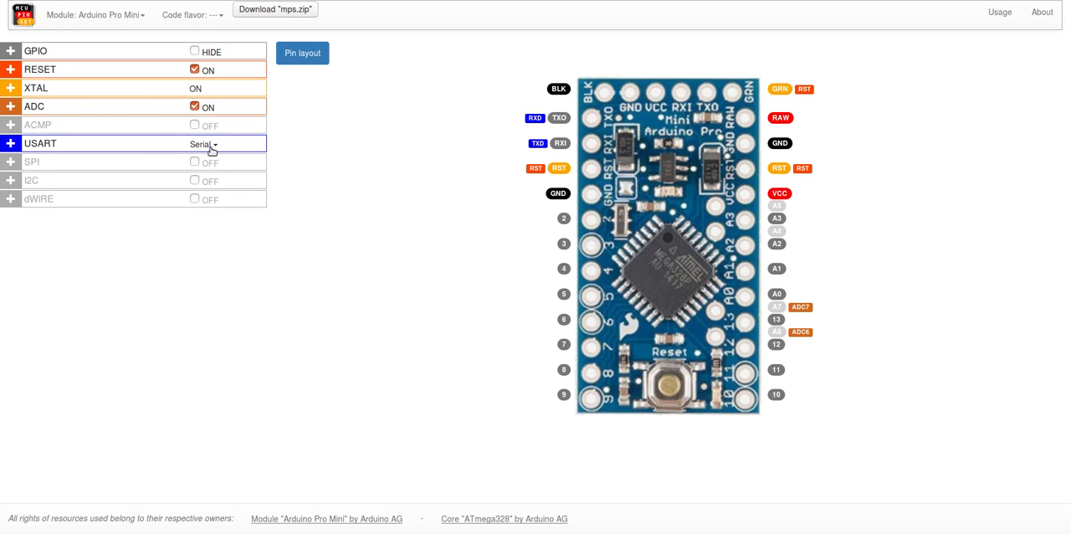
# Step: Expand the USART details and description, and set the USART mode to SPI
pyautogui.click(157, 144)
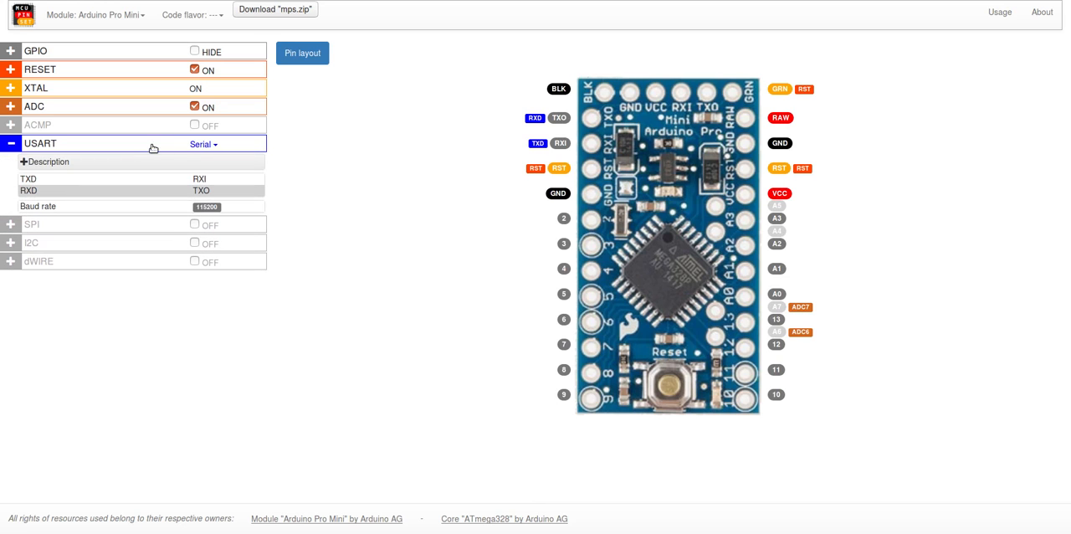
pyautogui.click(72, 160)
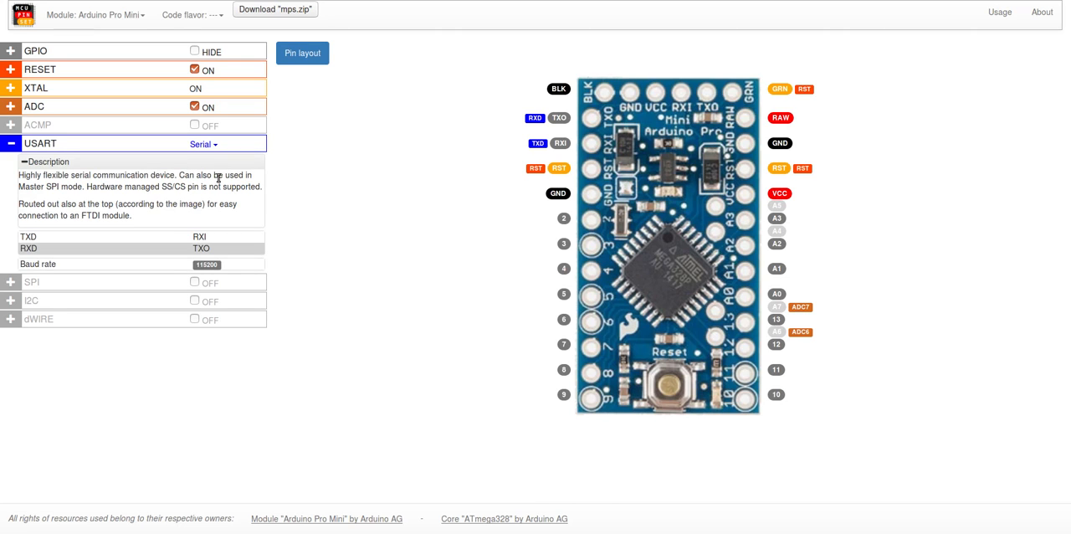
pyautogui.click(200, 145)
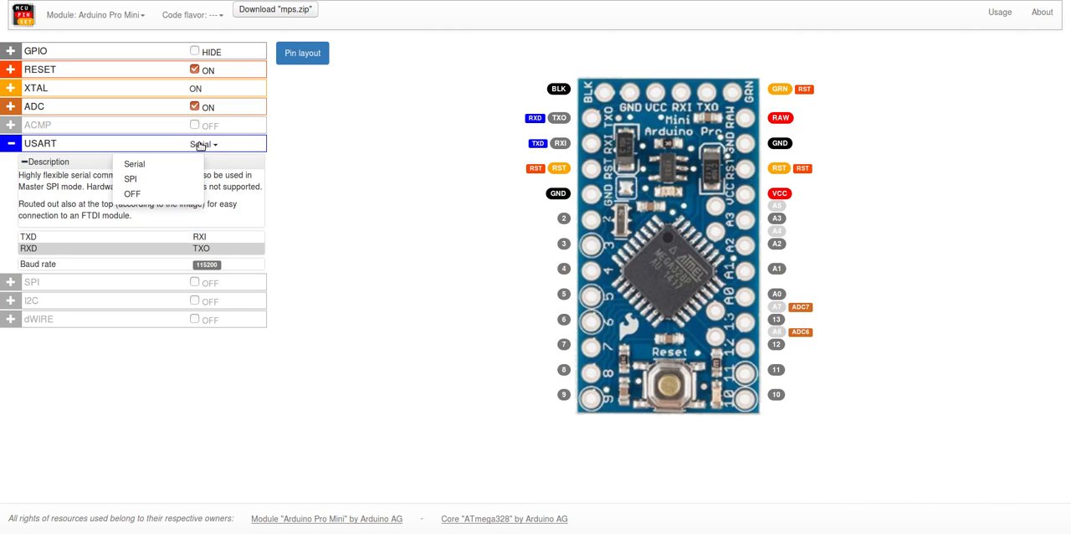
pyautogui.click(134, 179)
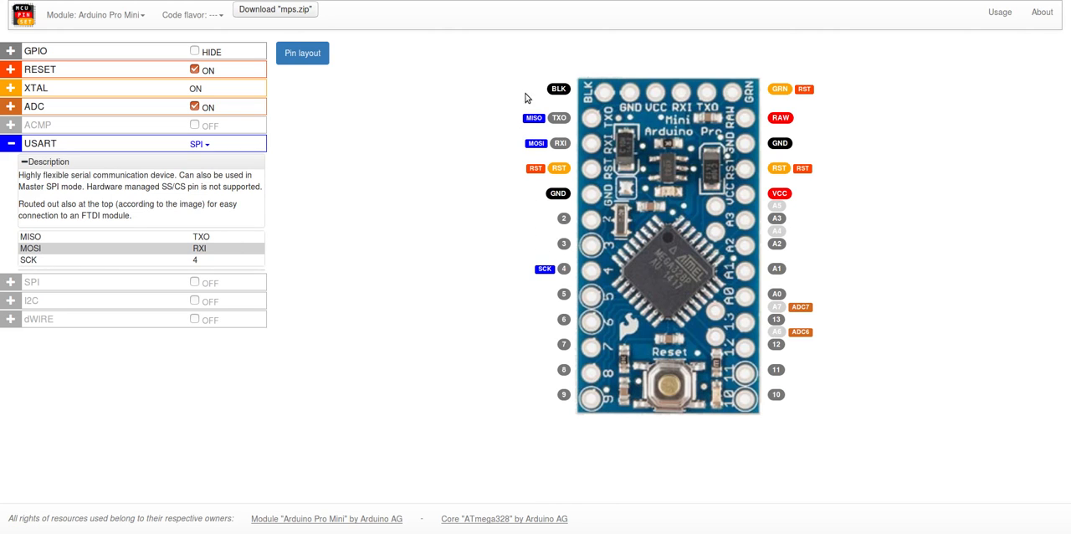
# Step: Switch the SPI peripheral on and the ADC off for the Arduino Pro Mini
pyautogui.click(195, 286)
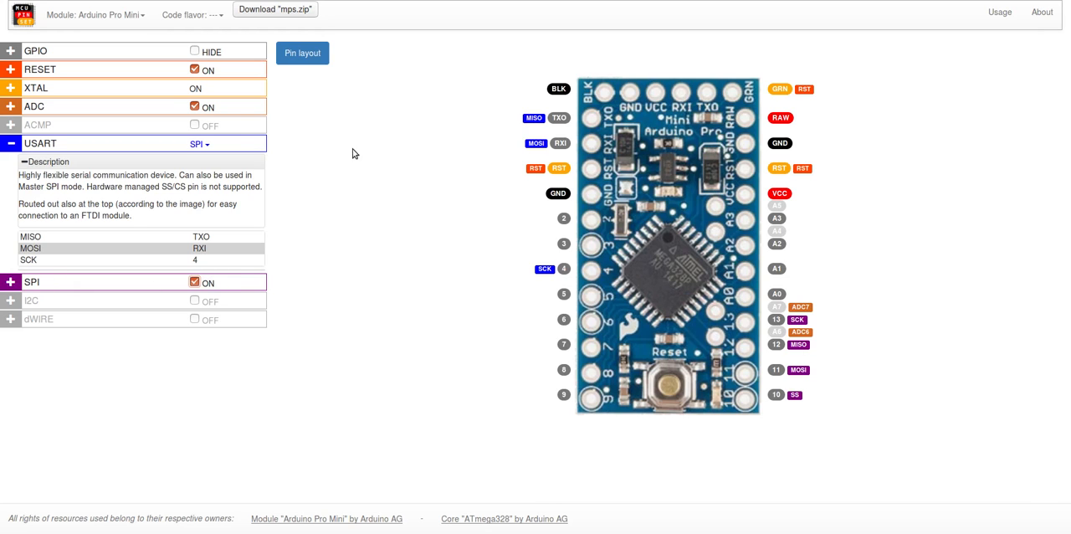
pyautogui.click(198, 111)
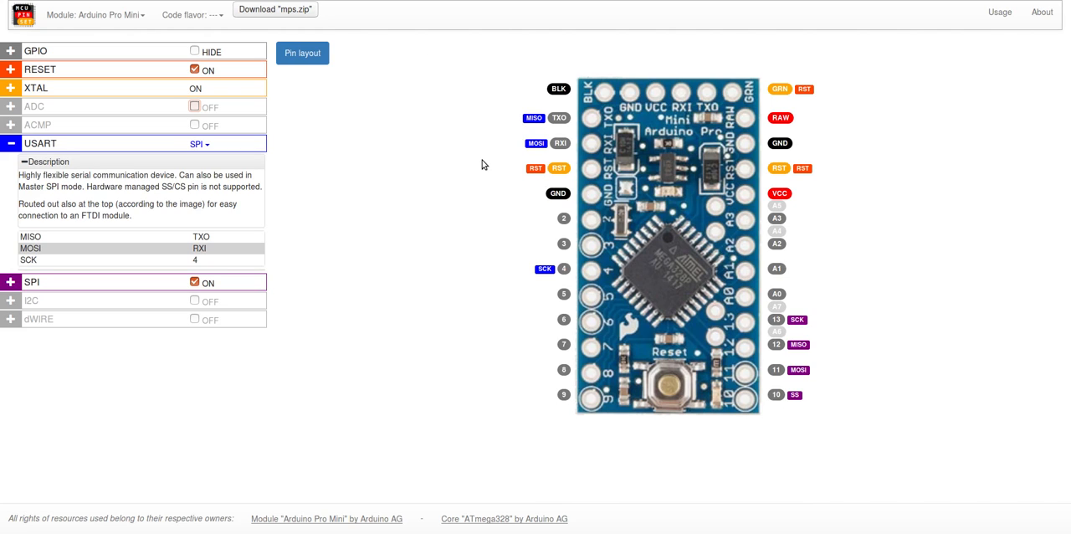
# Step: Set the USART mode to Serial and collapse the USART description and details
pyautogui.click(201, 148)
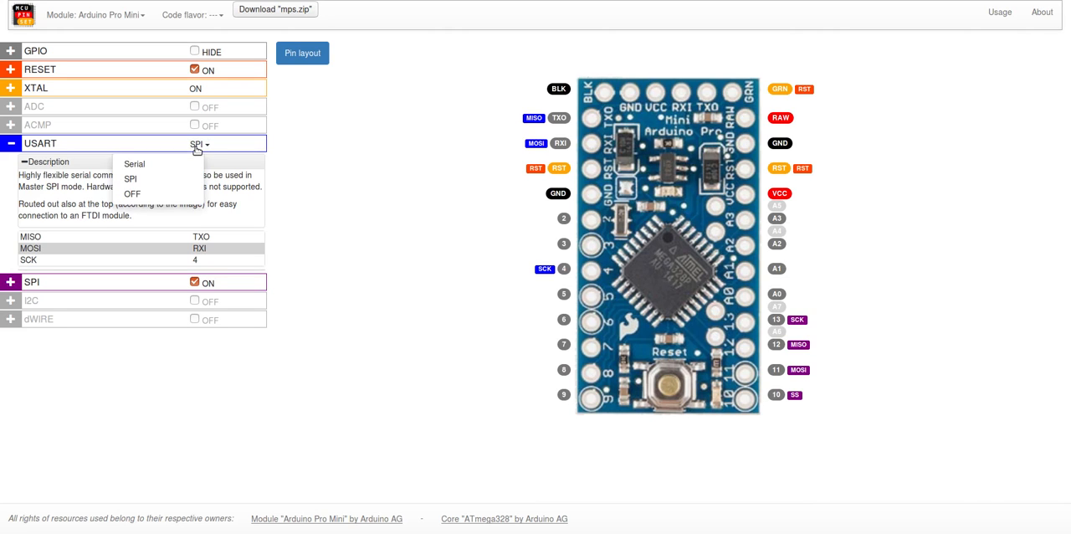
pyautogui.click(134, 165)
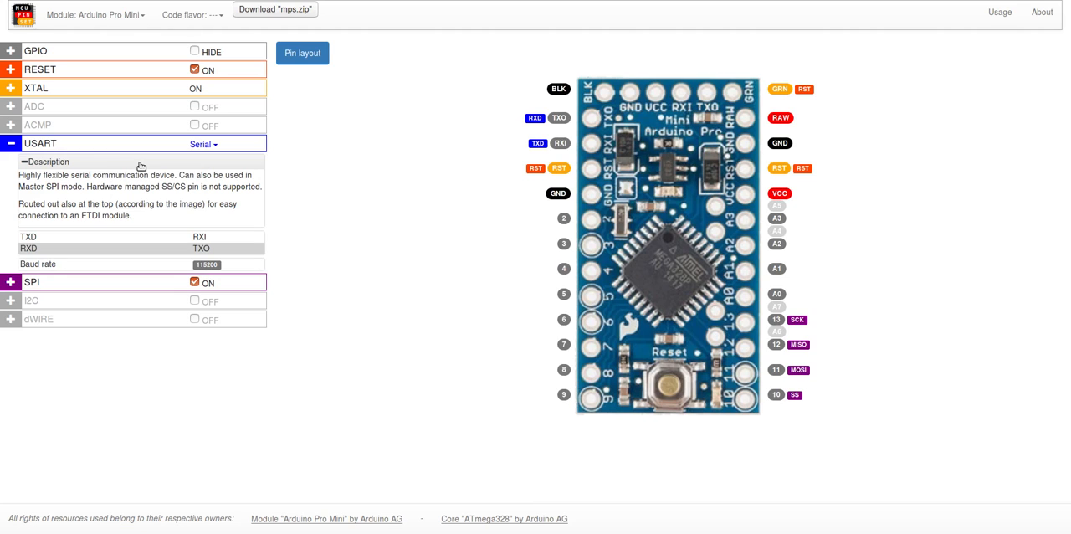
pyautogui.click(141, 166)
pyautogui.click(131, 143)
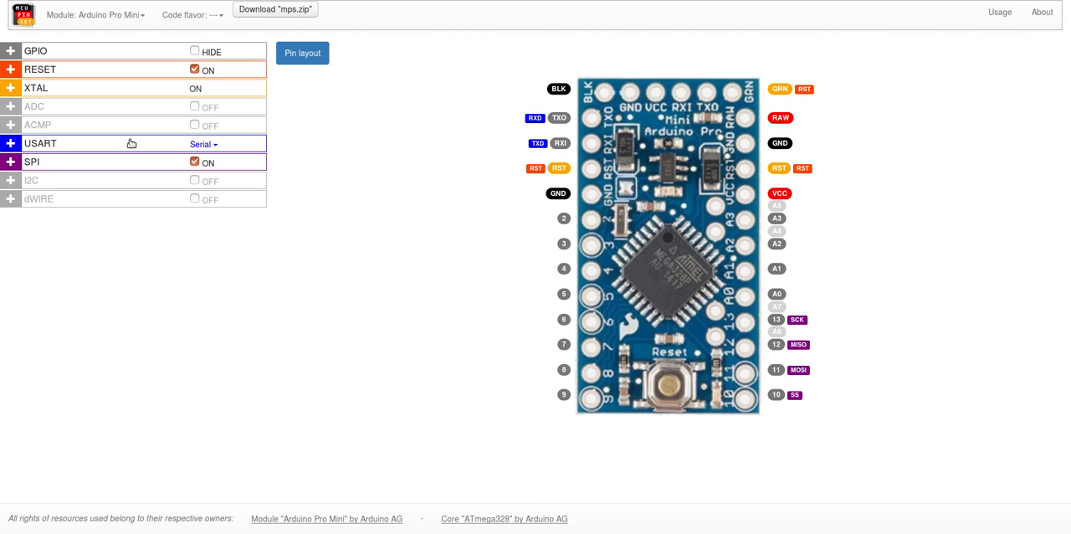
# Step: Change the module to ESP-WROOM-32 and look through its full peripheral list
pyautogui.click(115, 15)
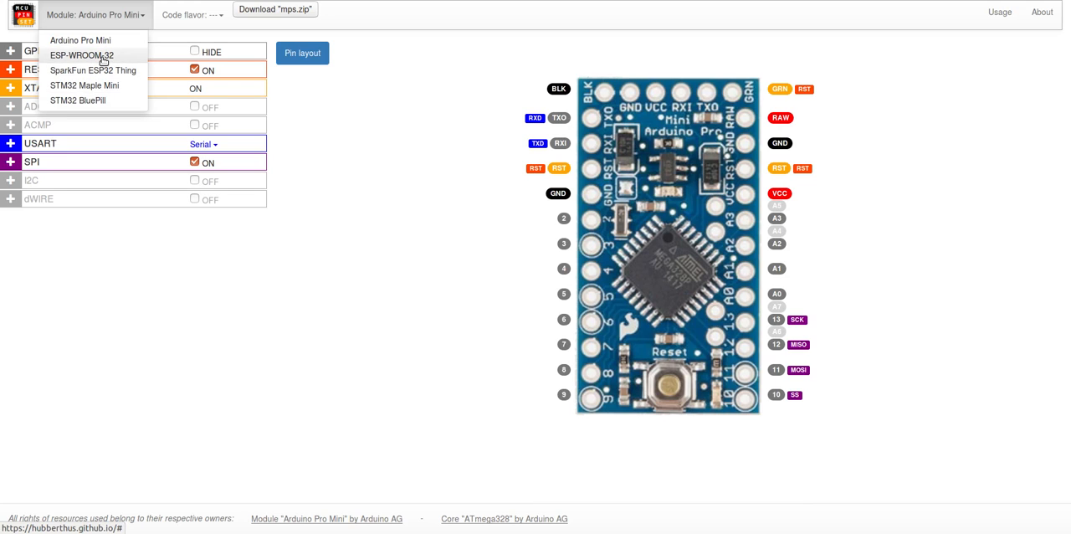
pyautogui.click(104, 58)
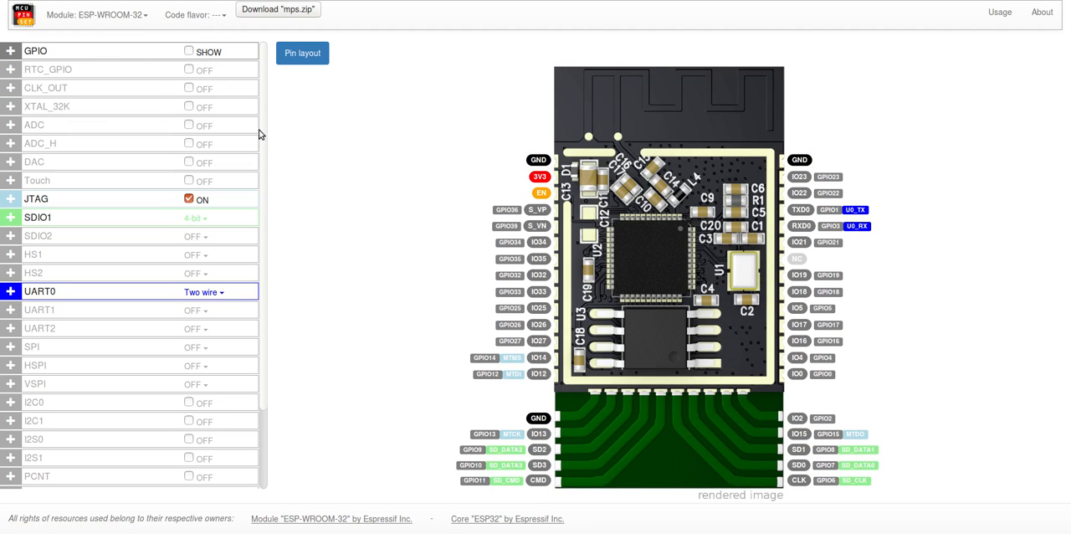
pyautogui.moveTo(261, 134); pyautogui.dragTo(259, 83)
pyautogui.scroll(-2, 263, 260)
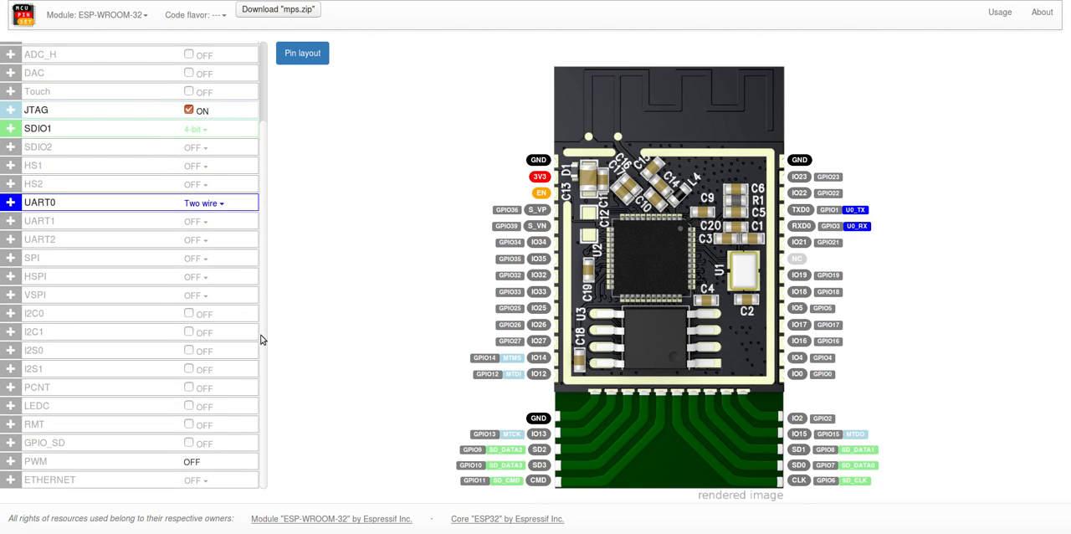
pyautogui.scroll(2, 260, 339)
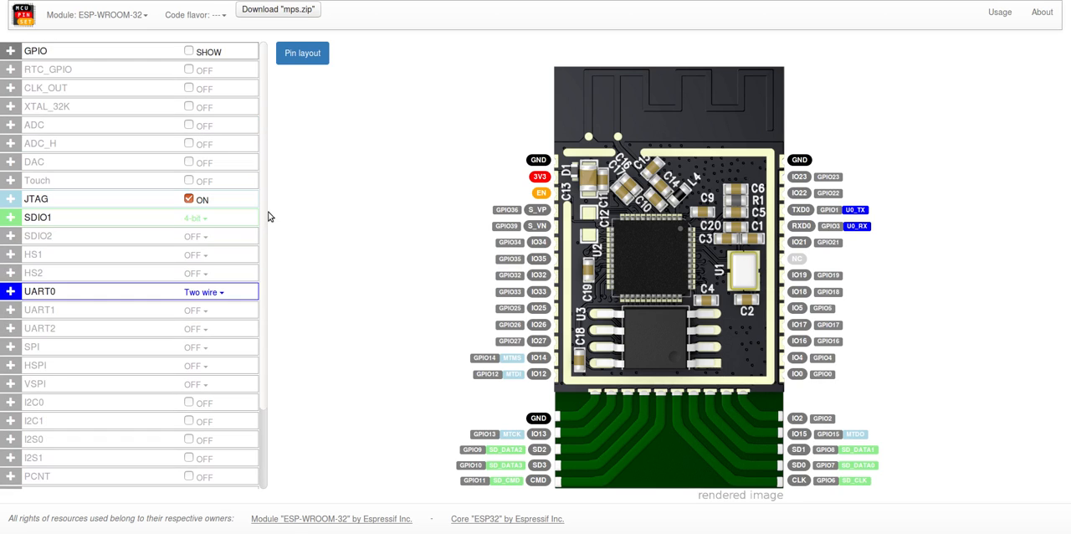
# Step: Set both UART1 and UART2 to Two wire mode
pyautogui.click(197, 311)
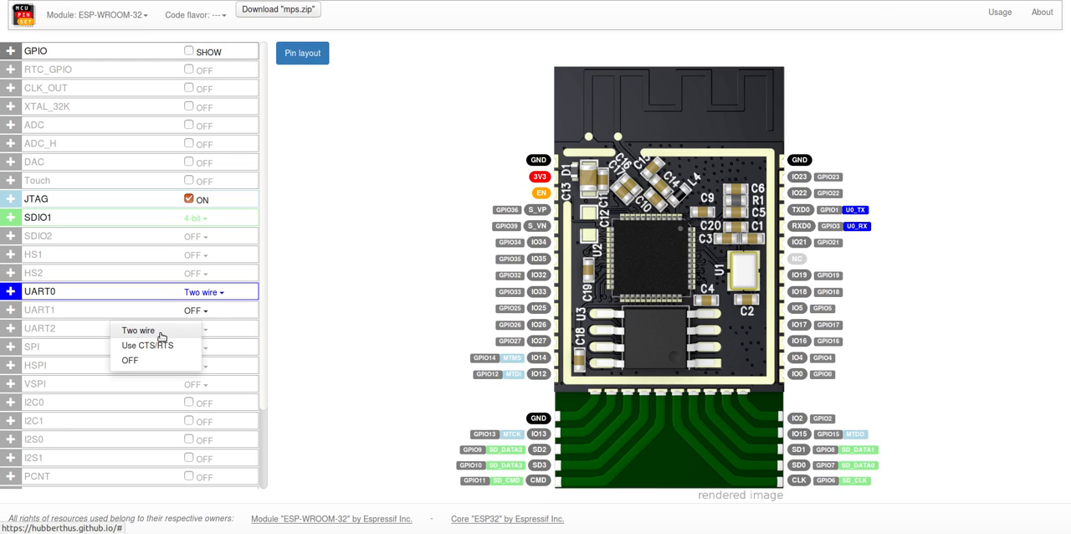
pyautogui.click(162, 333)
pyautogui.click(194, 332)
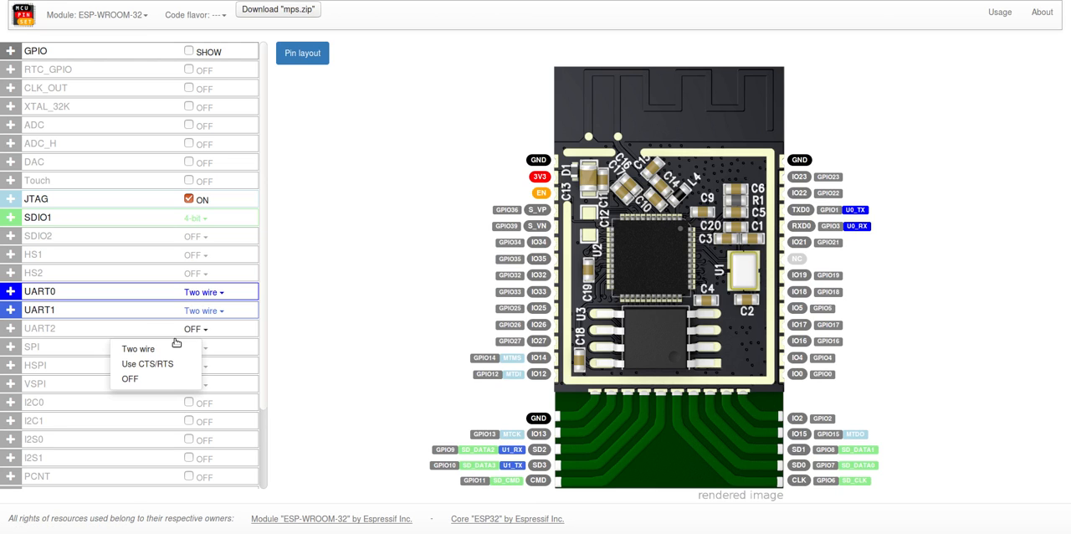
pyautogui.click(138, 350)
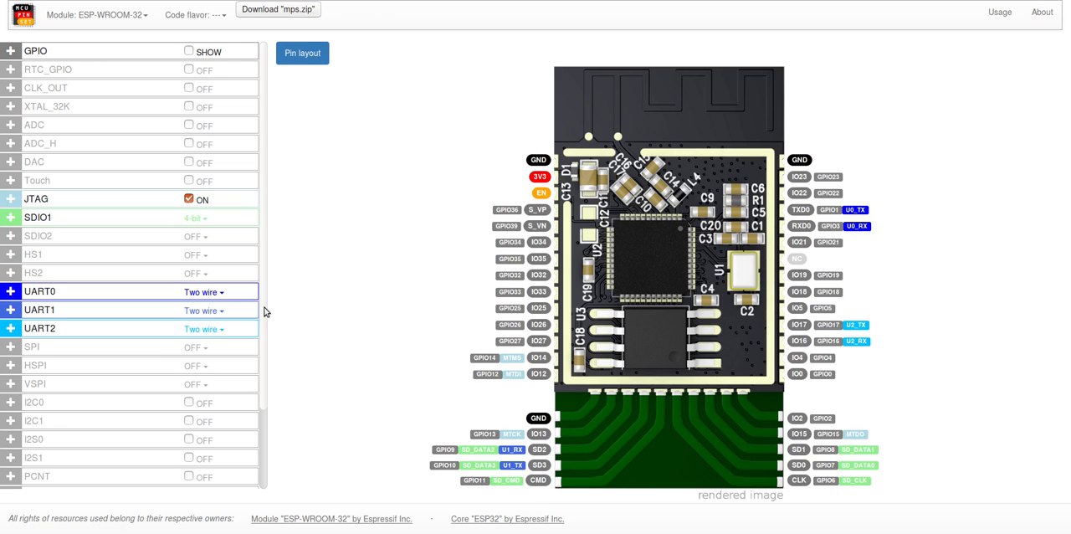
# Step: Check the mode options of UART1, and set UART0 to Use CTS/RTS
pyautogui.click(215, 312)
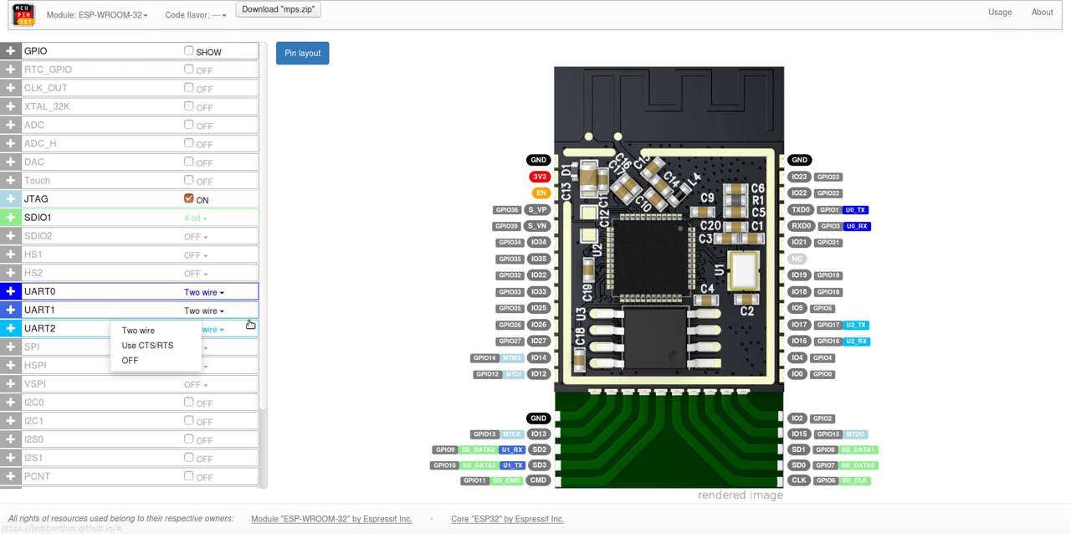
pyautogui.click(220, 293)
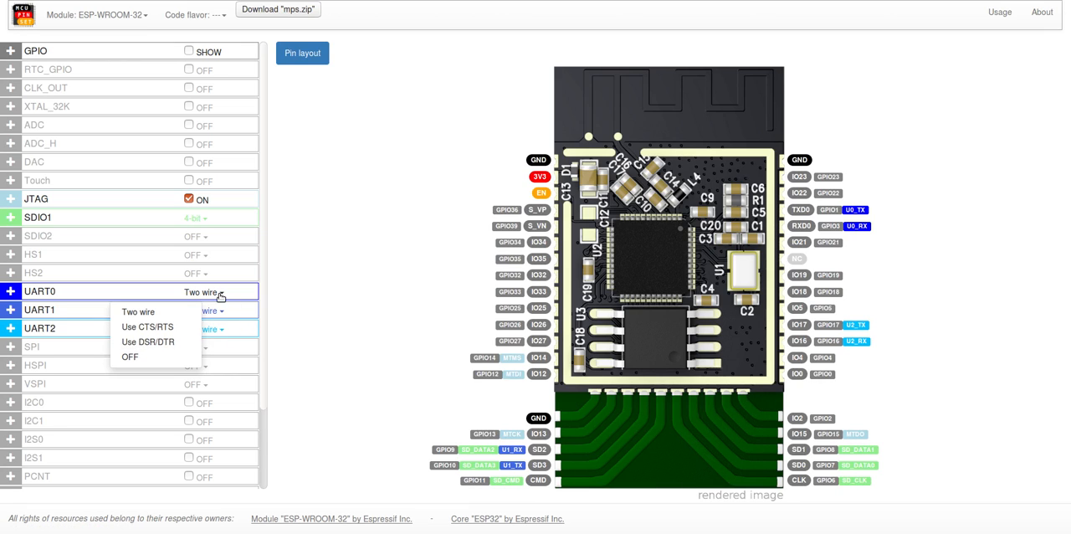
pyautogui.click(172, 329)
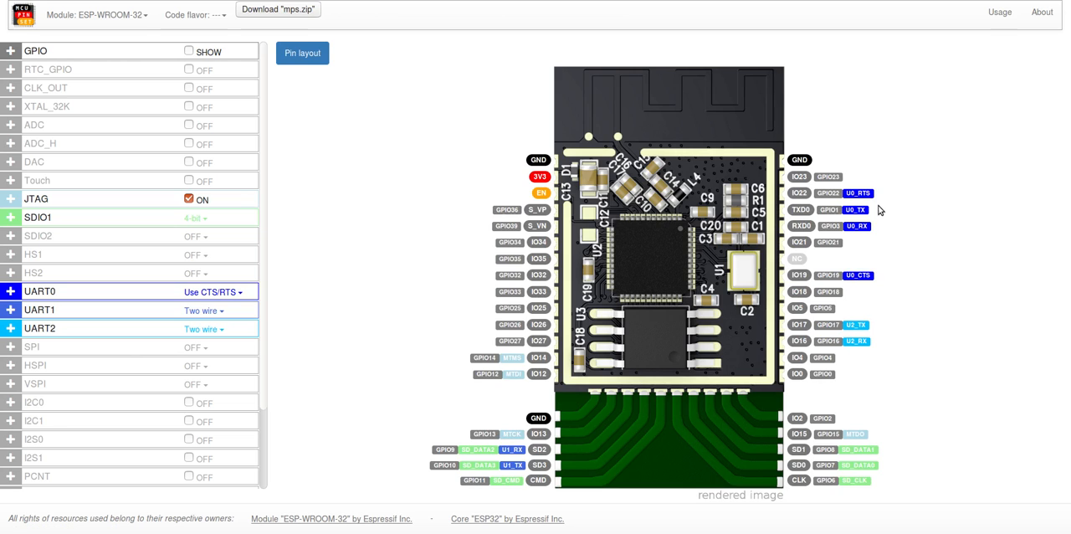
# Step: Expand the UART0 details and assign the U0_CTS signal to pin IO13
pyautogui.click(137, 292)
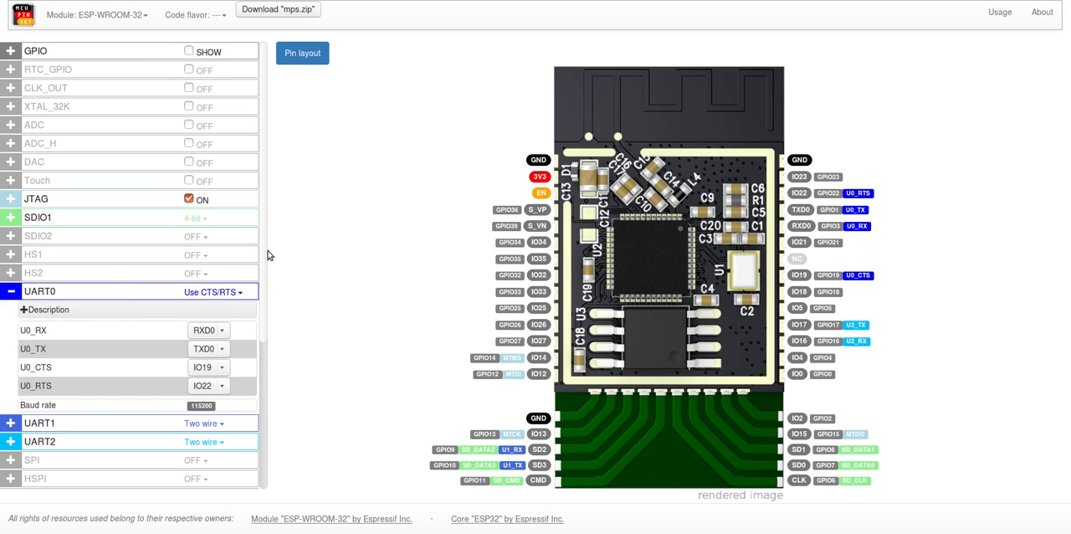
pyautogui.moveTo(266, 260); pyautogui.dragTo(265, 298)
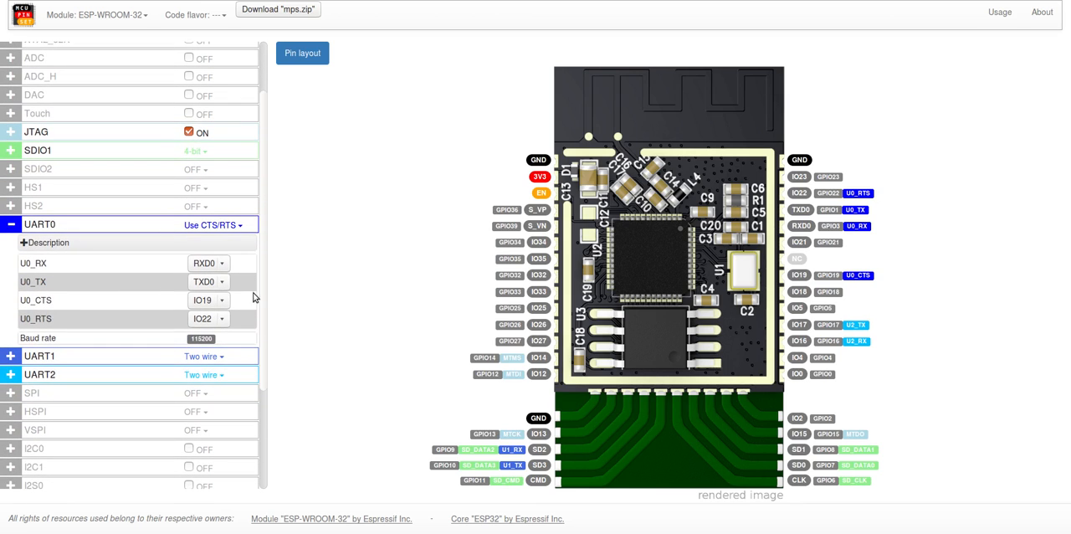
pyautogui.click(210, 302)
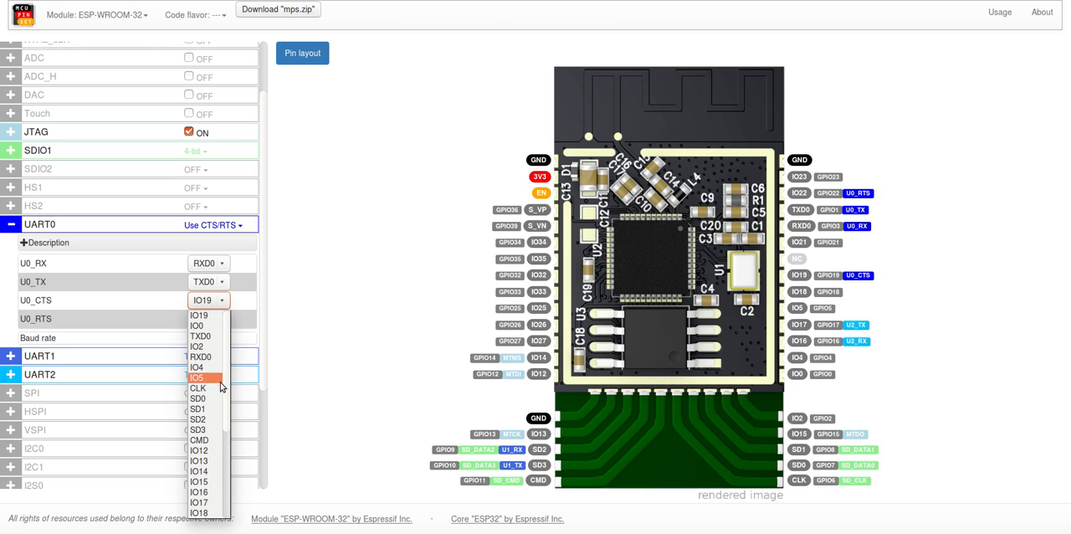
pyautogui.click(209, 461)
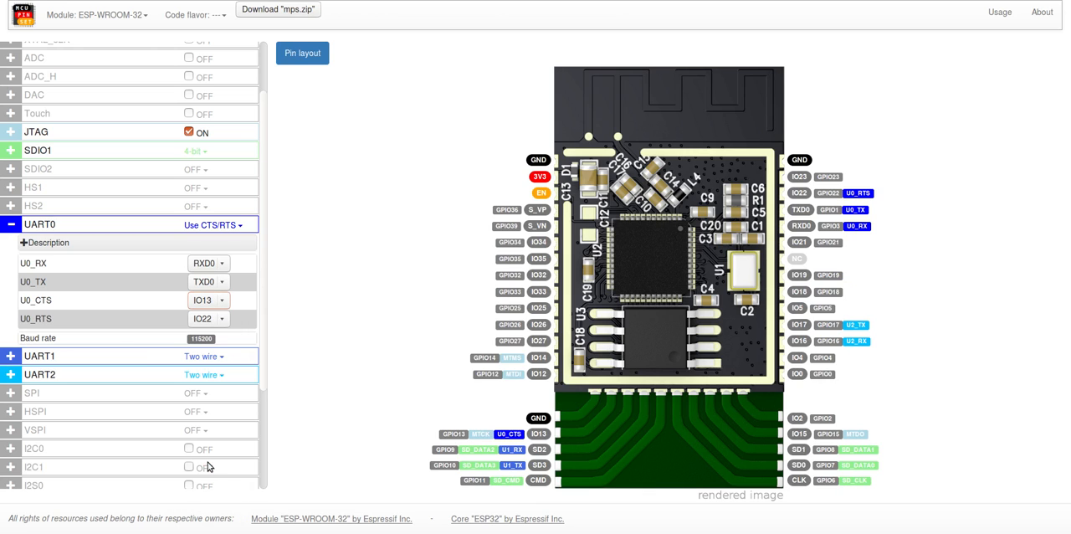
# Step: Assign the U0_RTS signal to pin IO15 and collapse the UART0 details
pyautogui.click(210, 320)
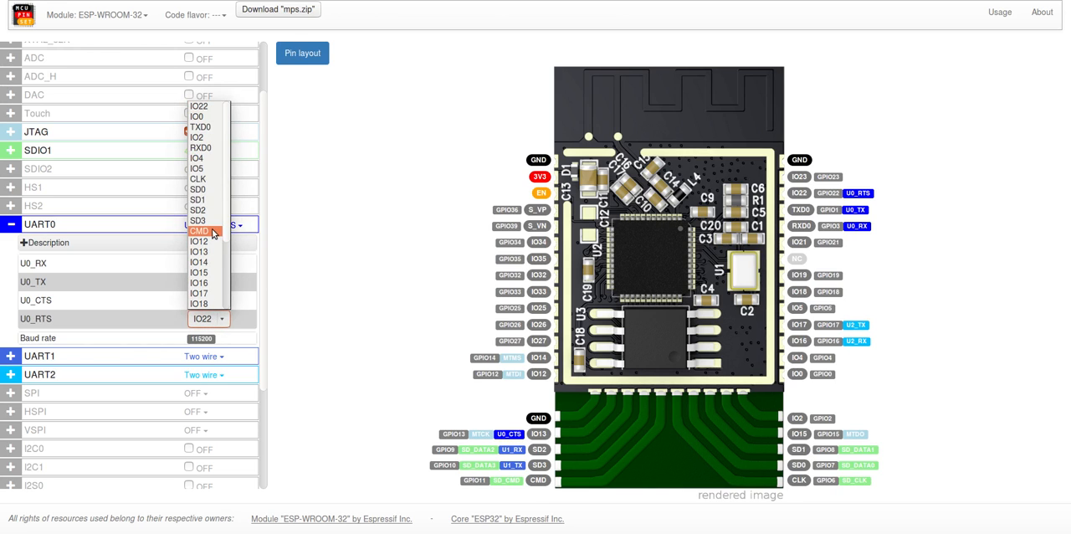
pyautogui.scroll(-2, 226, 214)
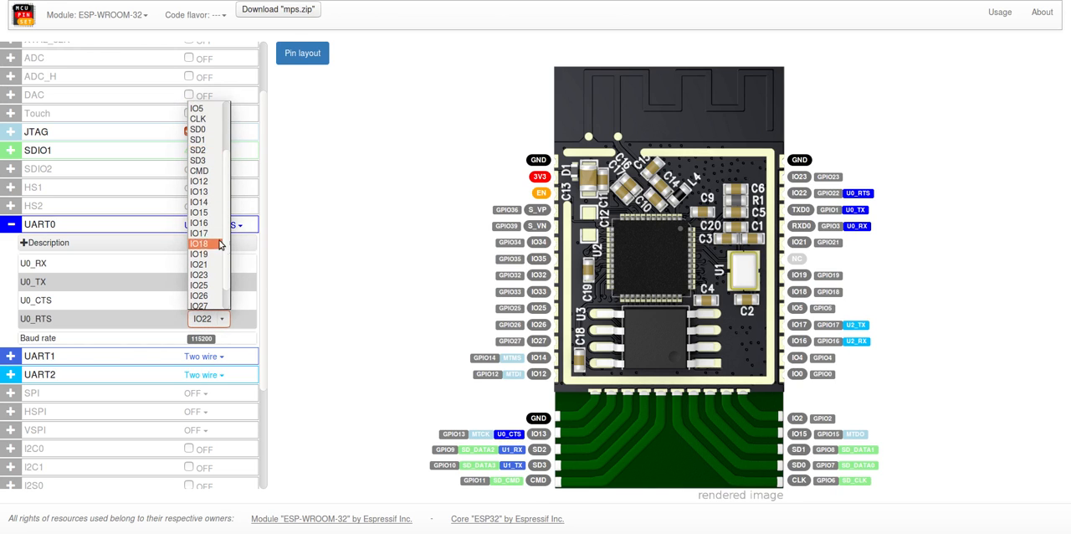
pyautogui.click(211, 216)
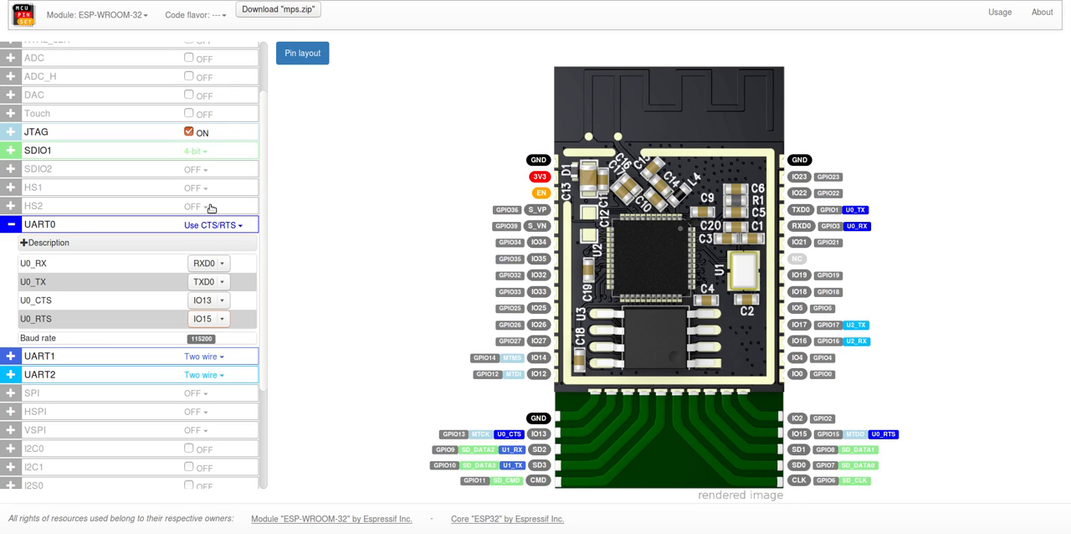
pyautogui.click(79, 225)
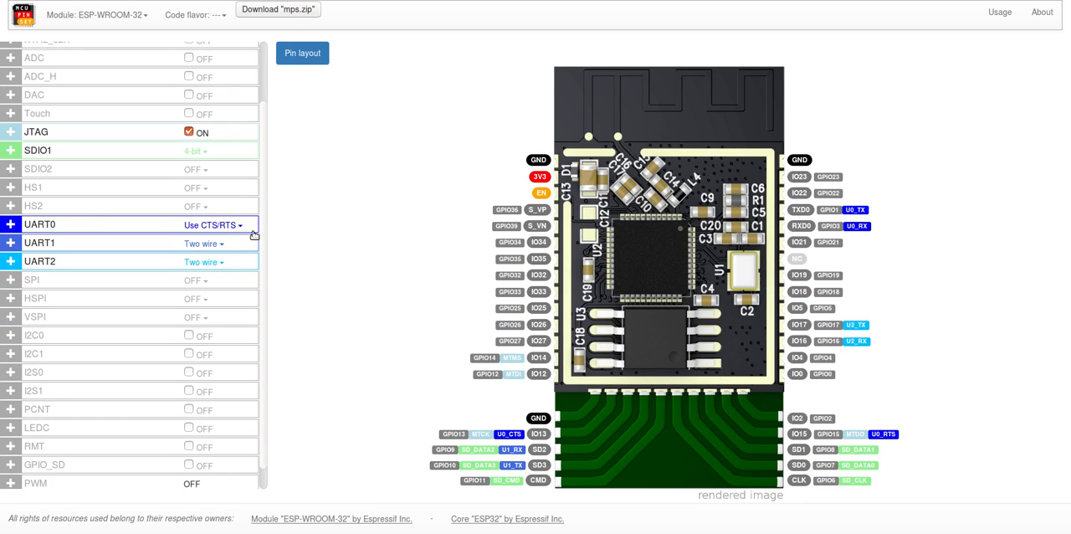
# Step: Expand the ADC details of the ESP-WROOM-32 and switch the ADC on
pyautogui.moveTo(262, 234); pyautogui.dragTo(264, 170)
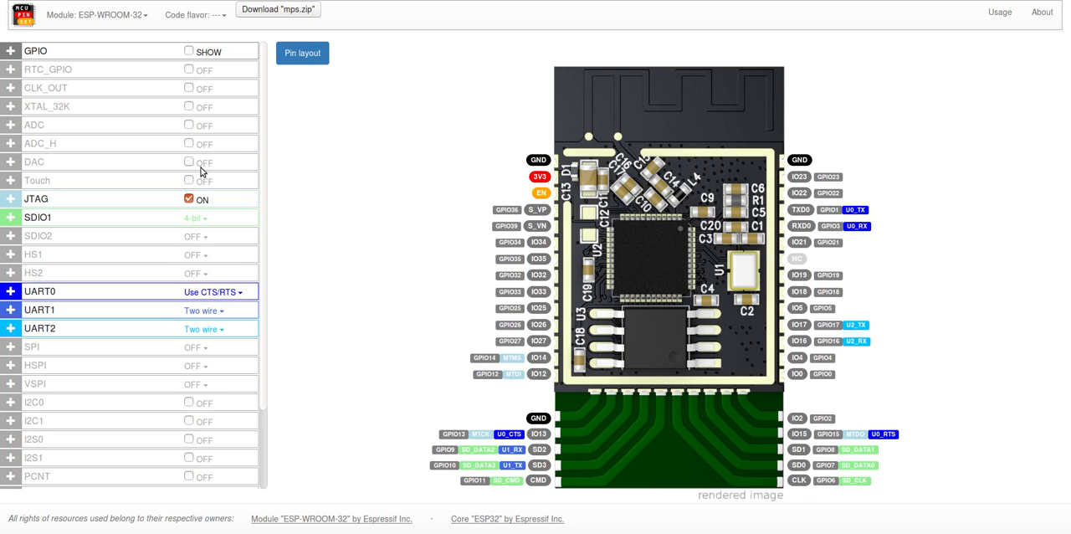
pyautogui.click(60, 129)
pyautogui.click(191, 126)
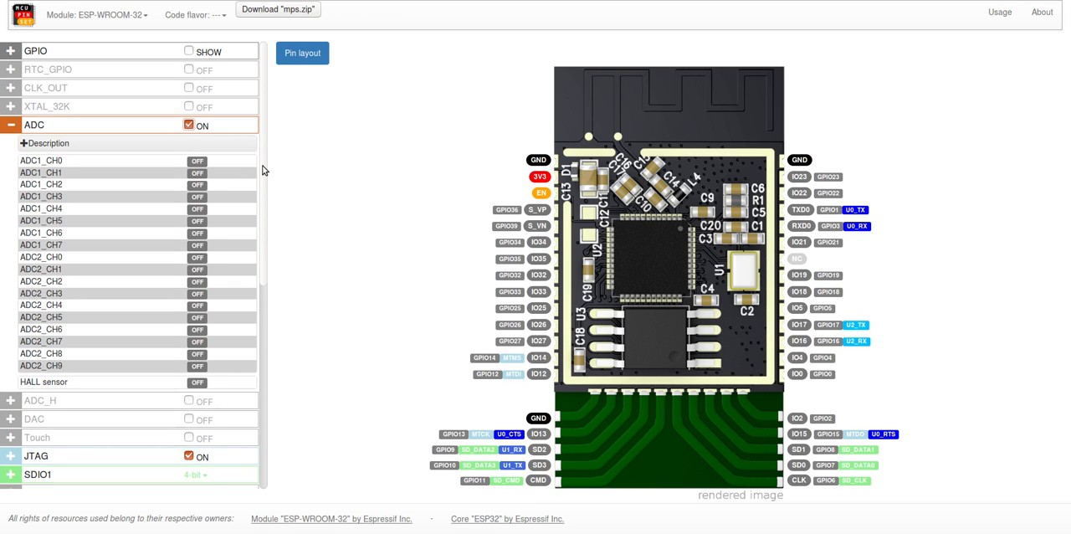
# Step: Switch on the ADC channels ADC1_CH0 through ADC1_CH4 and the HALL sensor
pyautogui.scroll(-1, 261, 184)
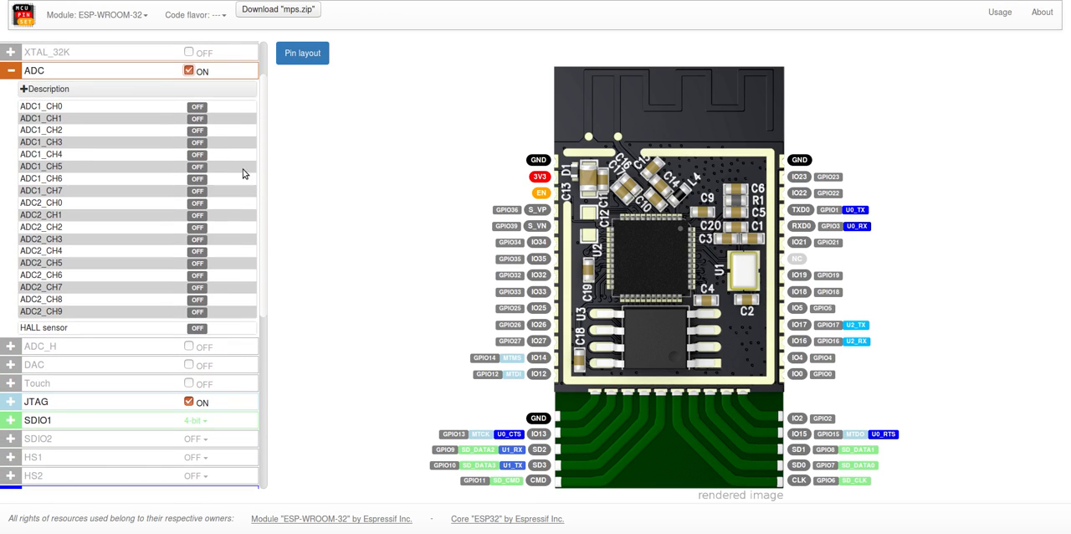
pyautogui.click(197, 108)
pyautogui.click(197, 118)
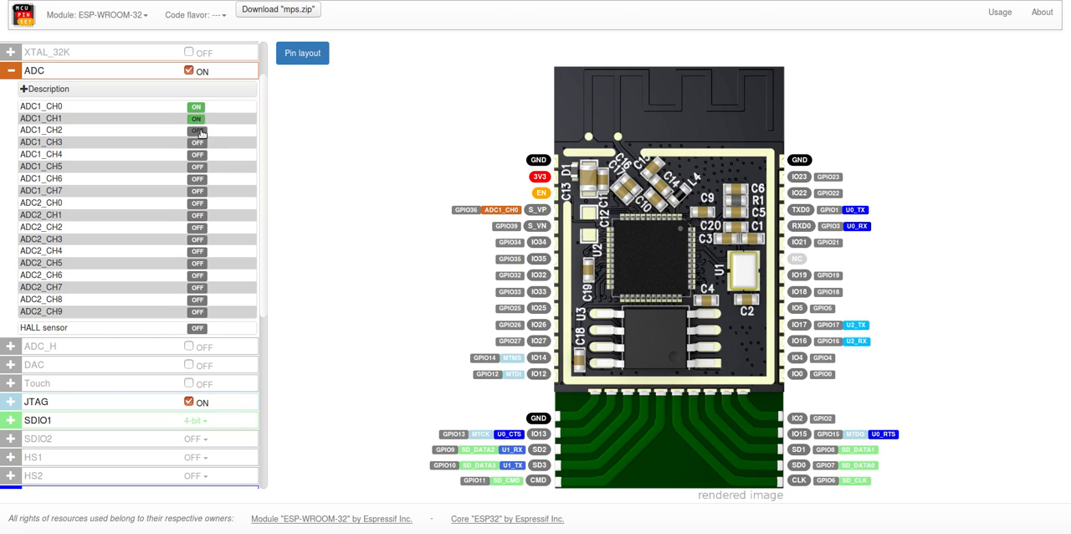
pyautogui.click(199, 131)
pyautogui.click(197, 142)
pyautogui.click(197, 155)
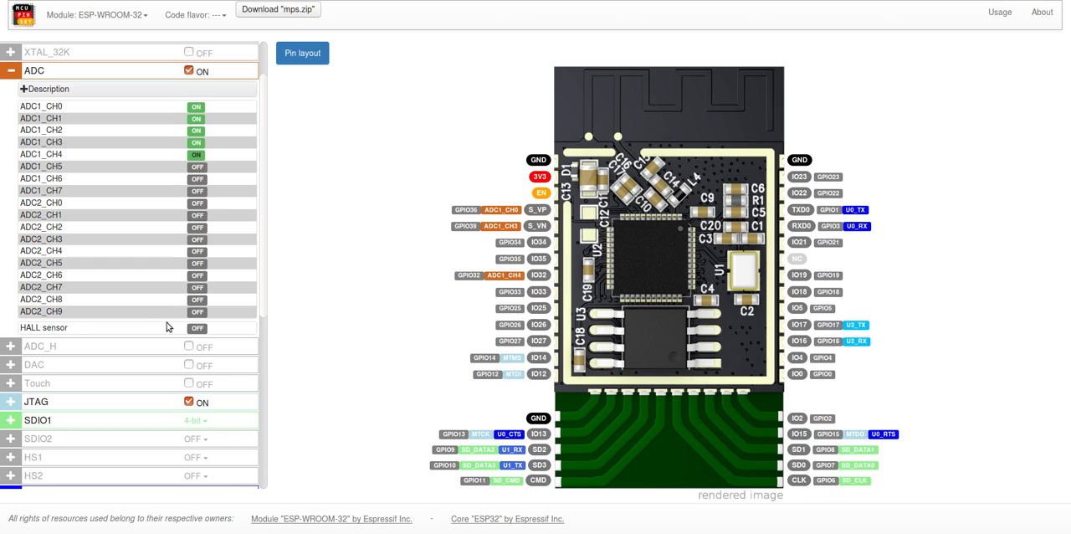
pyautogui.click(197, 329)
# Step: Switch the ADC channels ADC1_CH0 through ADC1_CH4 back off
pyautogui.click(196, 109)
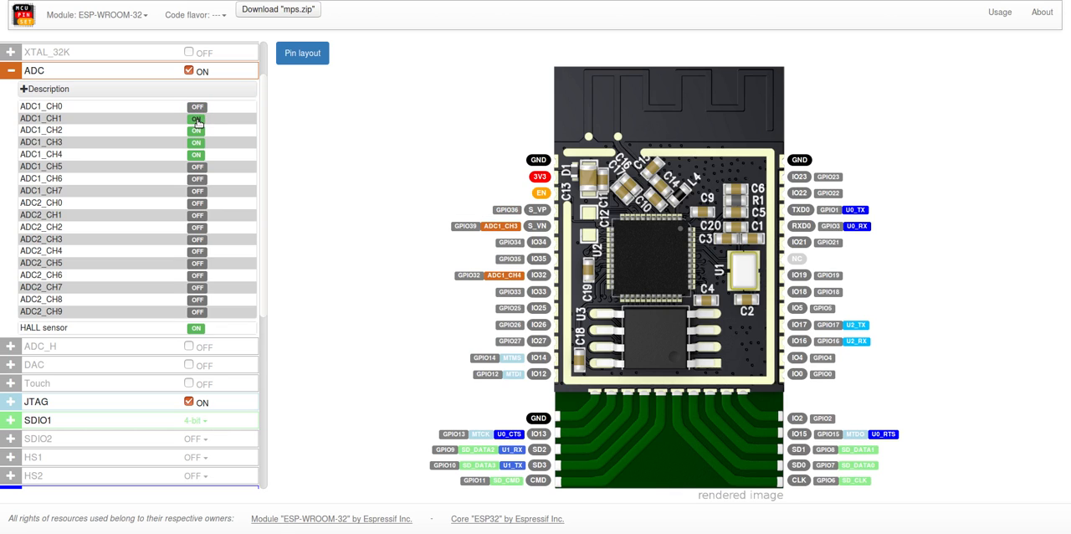
pyautogui.click(197, 120)
pyautogui.click(197, 130)
pyautogui.click(197, 142)
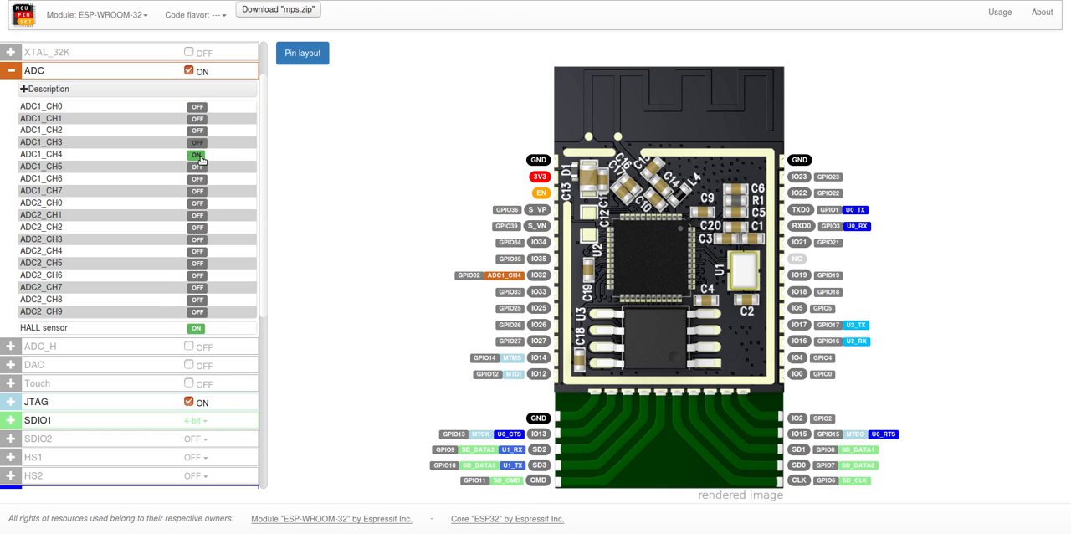
pyautogui.click(198, 155)
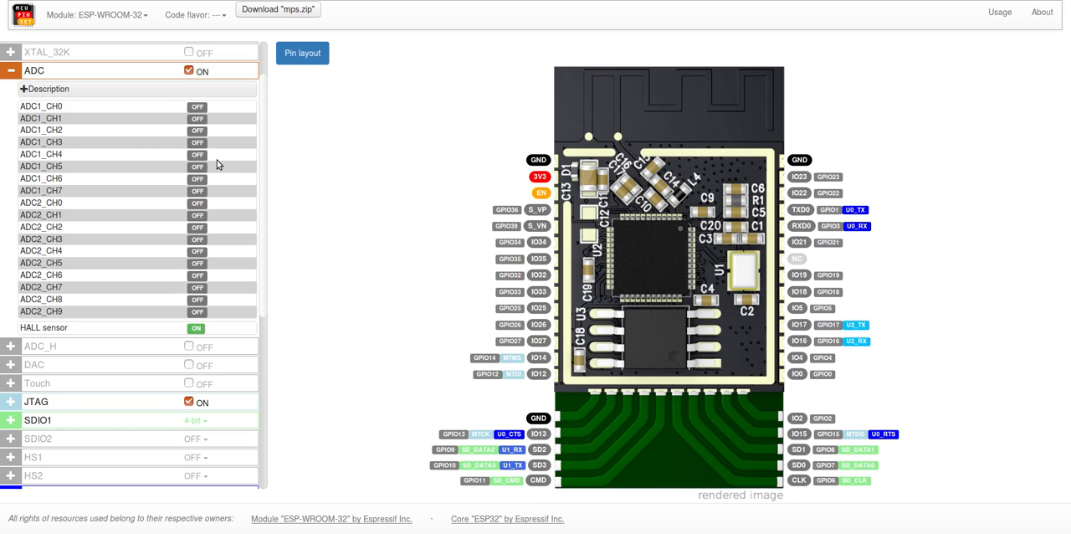
# Step: Switch the HALL sensor off, and toggle ADC1_CH1 on and off once more
pyautogui.click(198, 118)
pyautogui.click(196, 328)
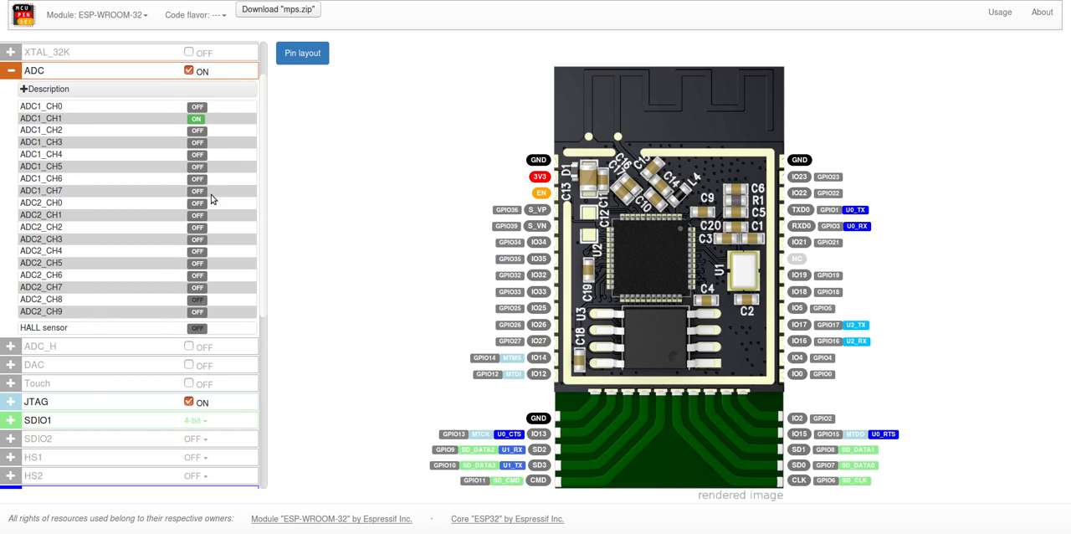
pyautogui.click(197, 121)
# Step: Collapse the ADC details in the peripheral list
pyautogui.scroll(1, 262, 127)
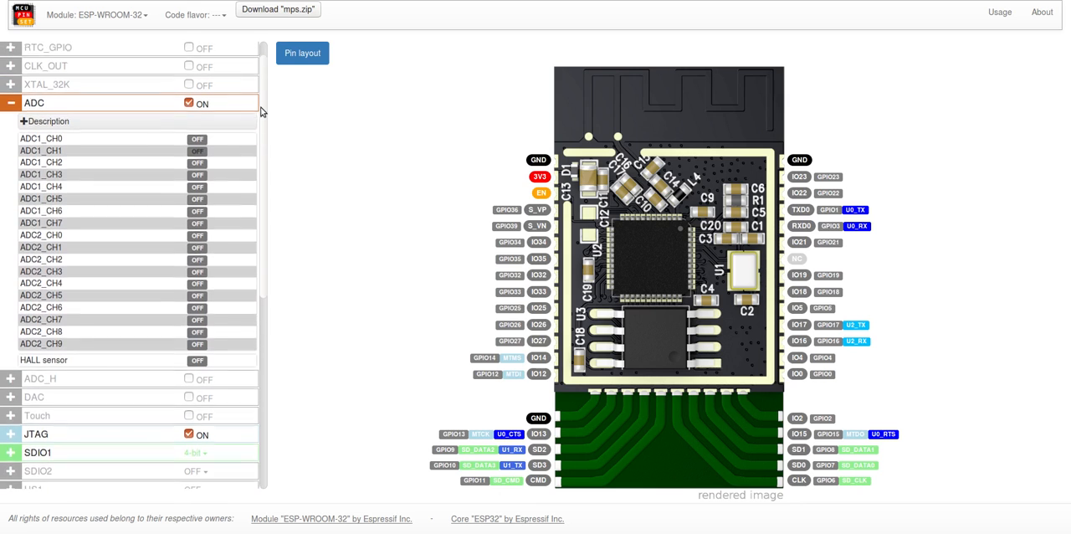
pyautogui.click(149, 102)
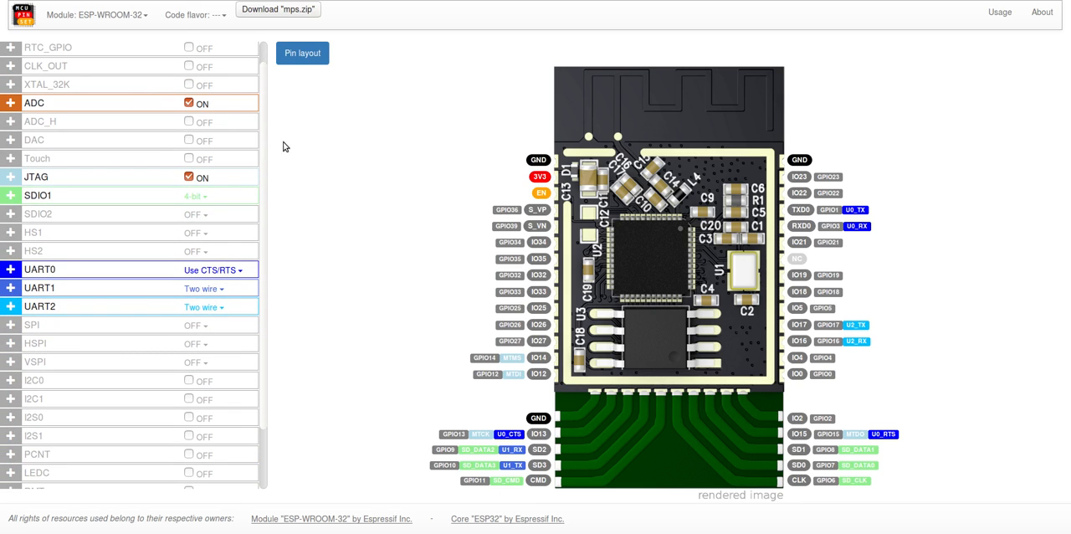
pyautogui.scroll(-2, 267, 148)
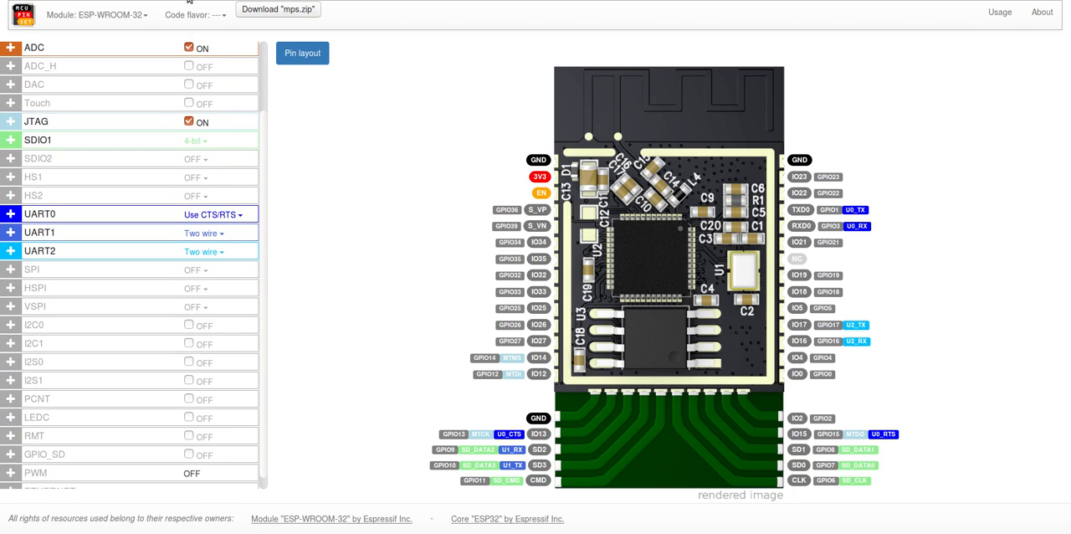
# Step: Switch the module to SparkFun ESP32 Thing and try to change its fixed XTAL_32K, SPI and HS1 settings
pyautogui.click(120, 14)
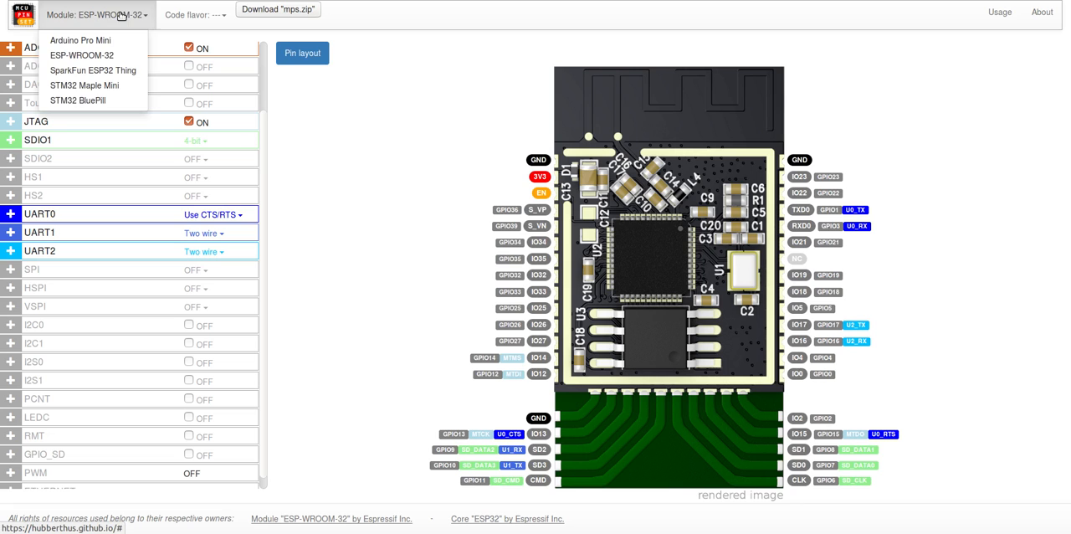
pyautogui.click(115, 71)
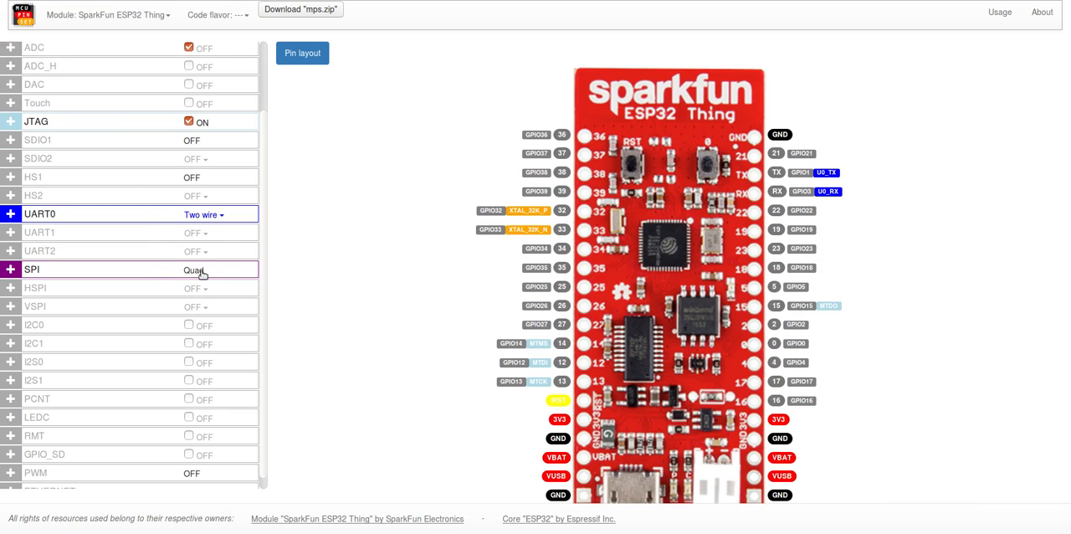
pyautogui.moveTo(261, 272); pyautogui.dragTo(262, 202)
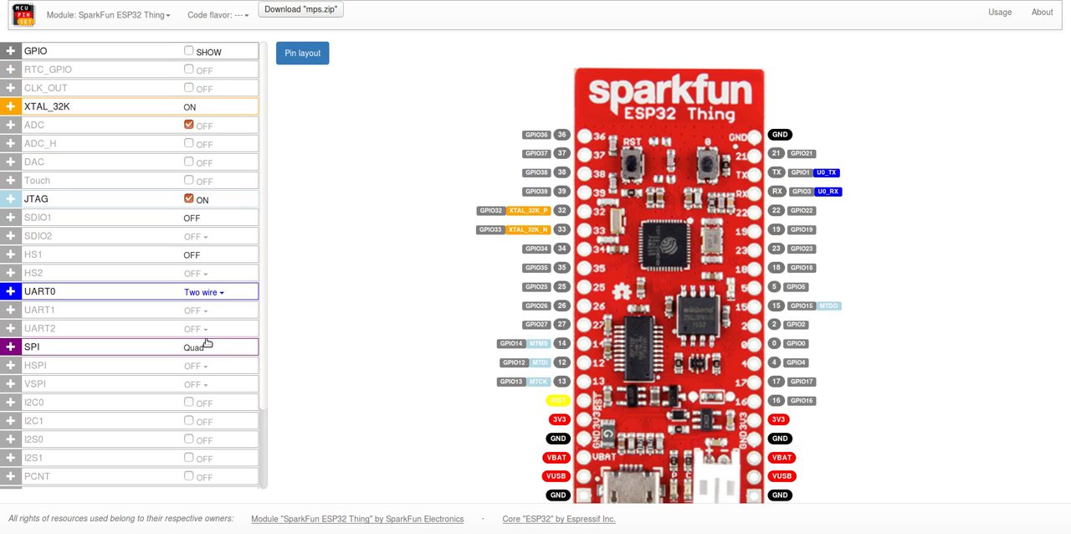
pyautogui.doubleClick(194, 108)
pyautogui.doubleClick(194, 350)
pyautogui.click(193, 349)
pyautogui.doubleClick(194, 348)
pyautogui.doubleClick(196, 256)
# Step: Expand the HS1 details, read the description including the note about pin routing, and collapse them
pyautogui.click(77, 255)
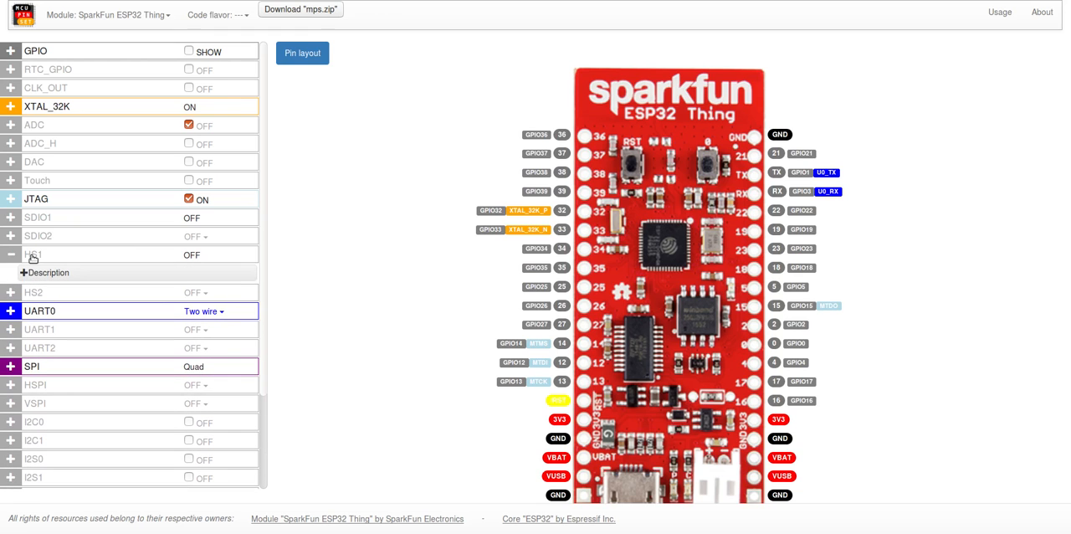
pyautogui.click(52, 274)
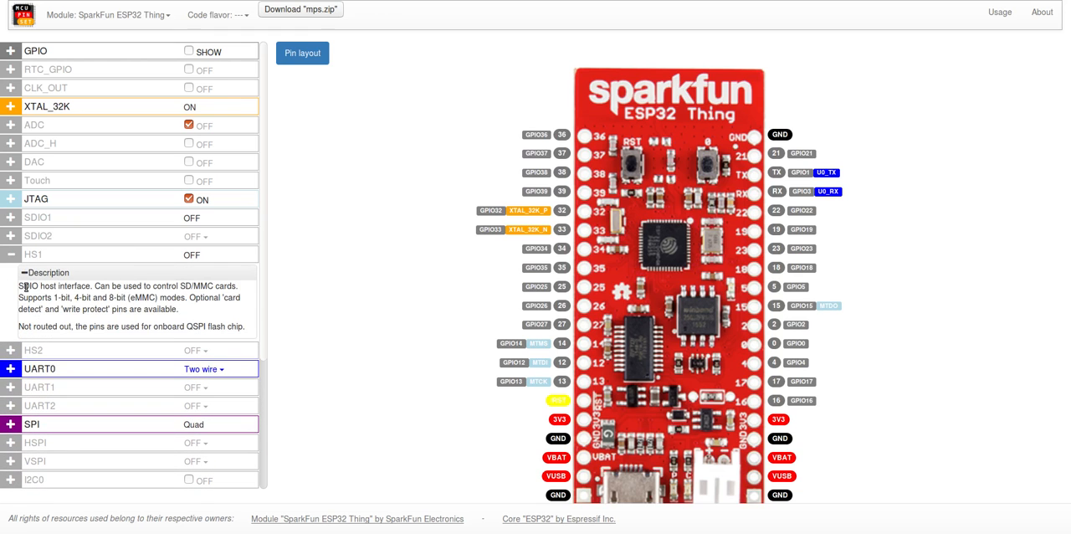
pyautogui.click(67, 256)
pyautogui.click(66, 256)
pyautogui.moveTo(20, 326); pyautogui.dragTo(125, 328)
pyautogui.click(125, 327)
pyautogui.click(66, 252)
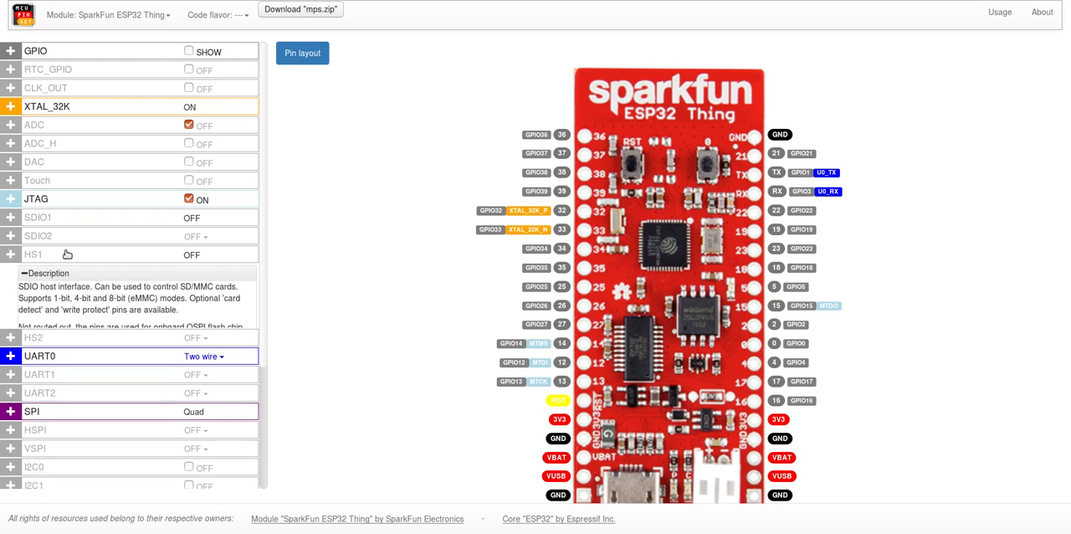
# Step: Switch the module to ESP-WROOM-32 and expand its HS1 details
pyautogui.click(142, 12)
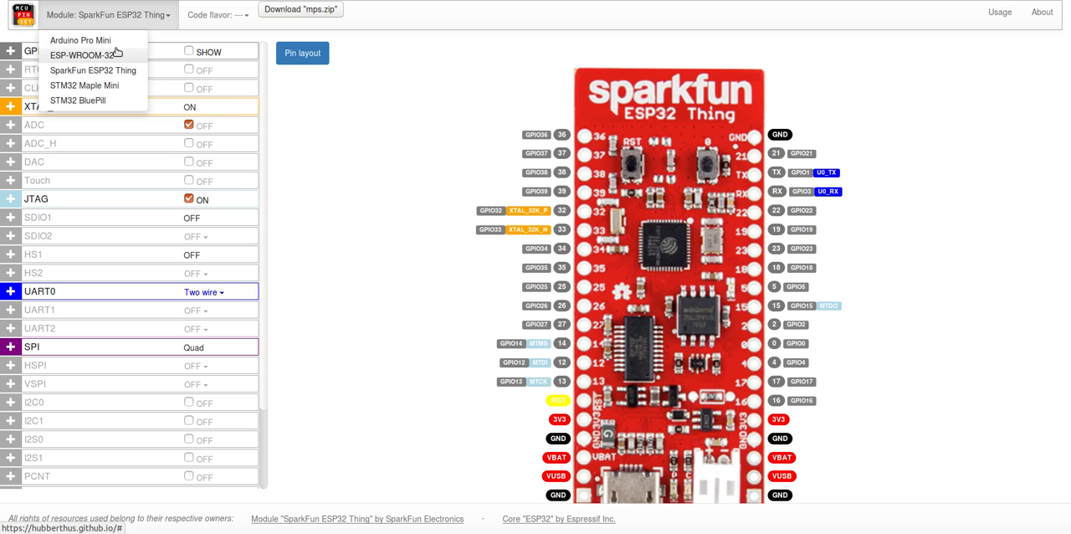
pyautogui.click(117, 53)
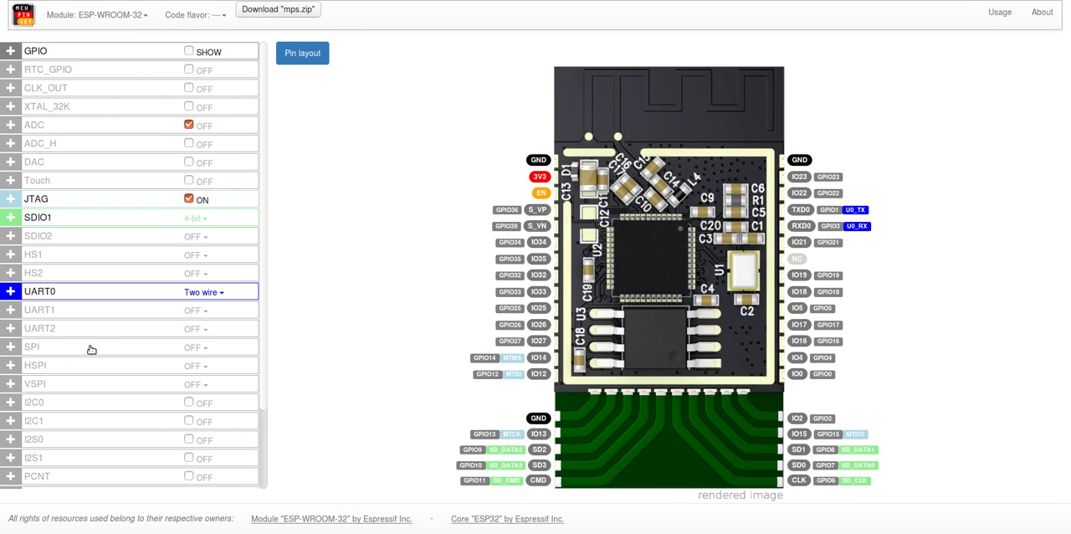
pyautogui.click(109, 255)
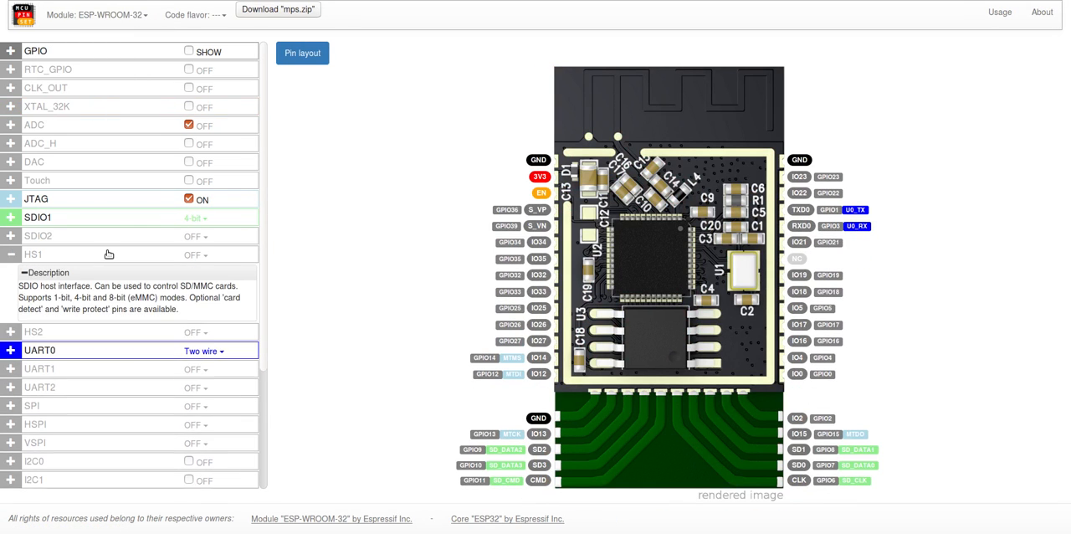
# Step: Set HS1 to 4-bit mode and change it to 8-bit, reviewing its pin assignments before collapsing the details
pyautogui.click(194, 256)
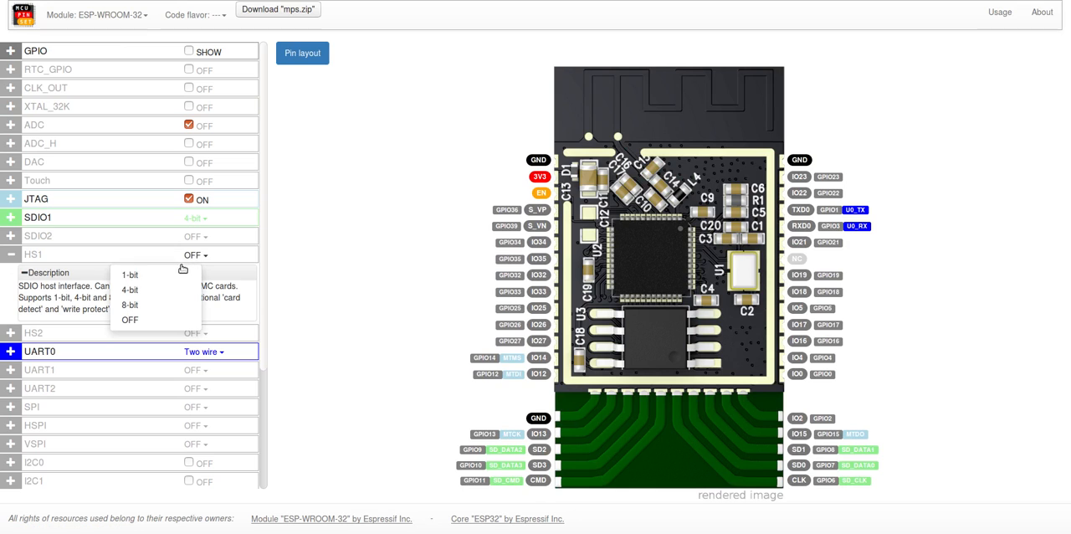
pyautogui.click(129, 291)
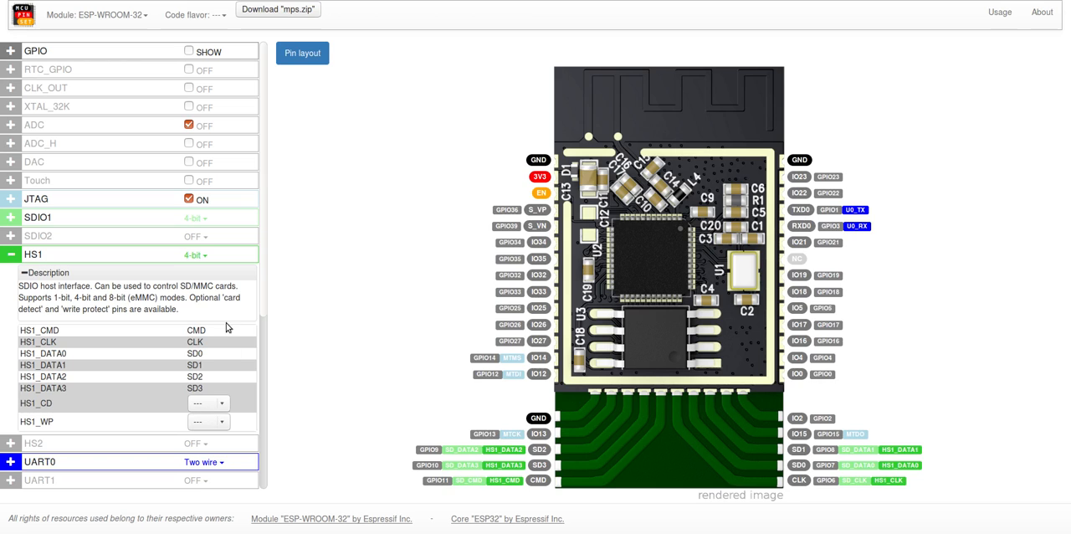
pyautogui.click(192, 255)
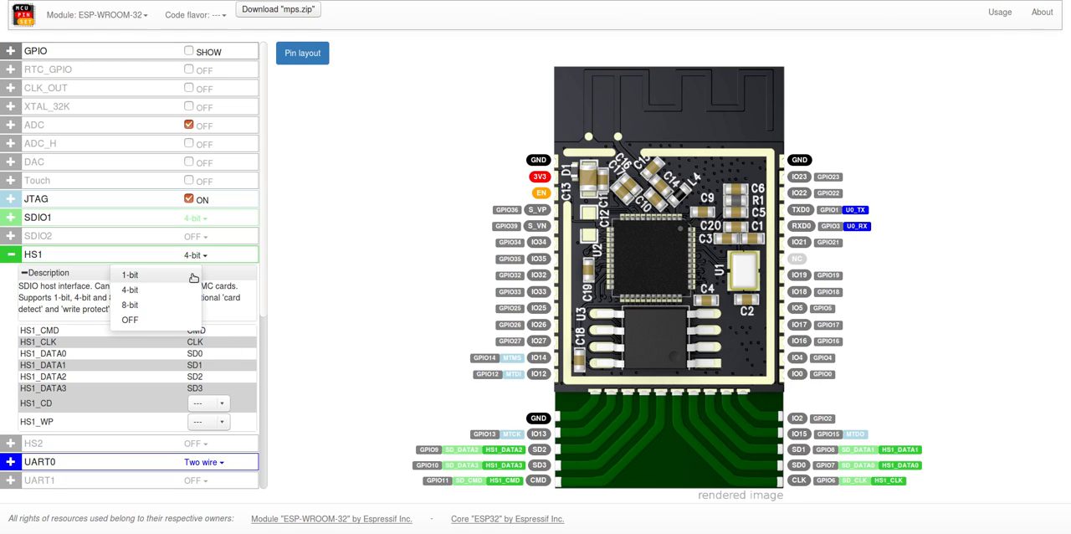
pyautogui.click(172, 305)
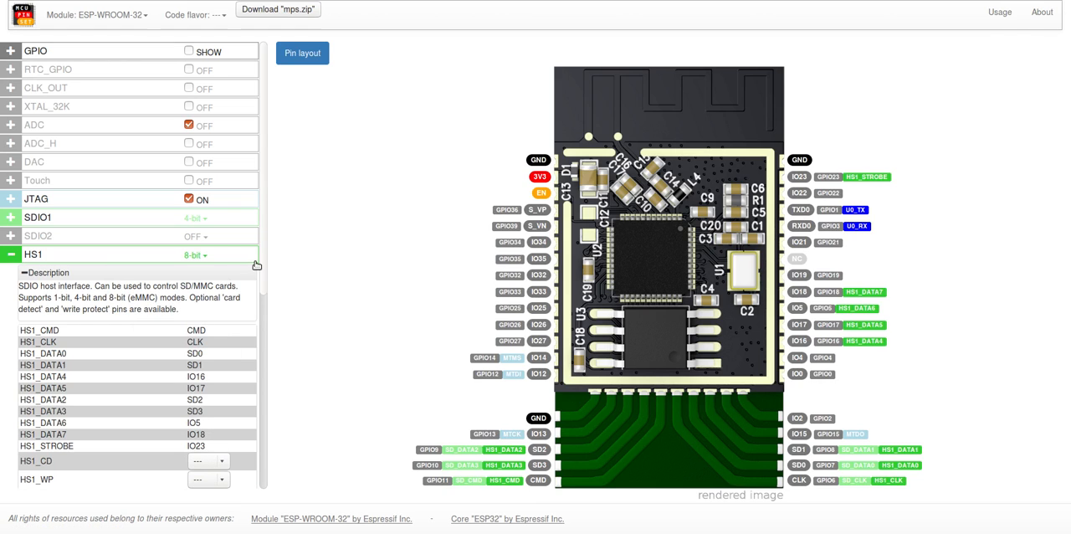
pyautogui.moveTo(263, 266)
pyautogui.mouseDown()
pyautogui.moveTo(264, 317)
pyautogui.moveTo(270, 254)
pyautogui.mouseUp()
pyautogui.click(109, 259)
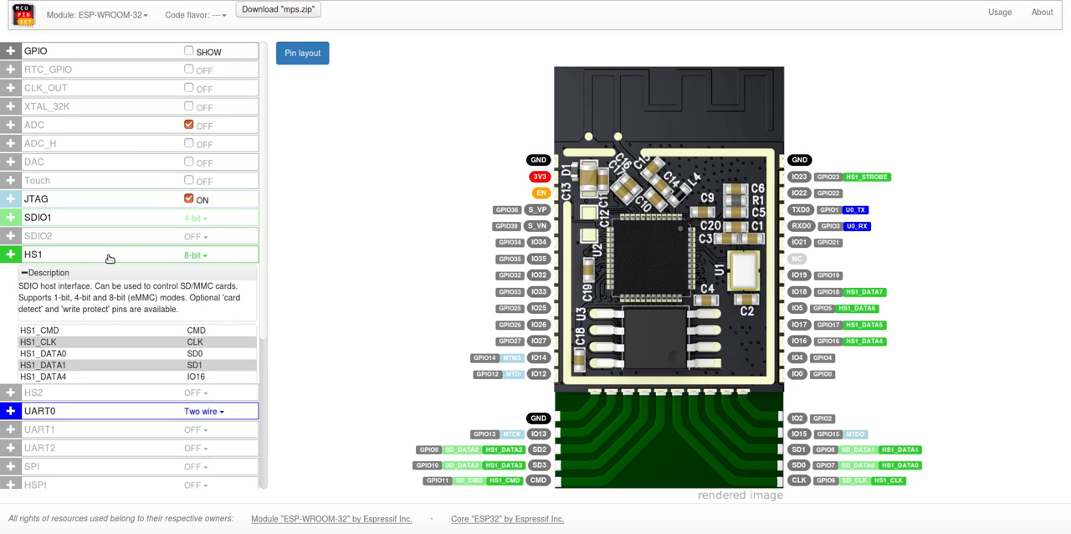
# Step: Compare the pin assignments in the HS1 and SDIO1 details and collapse both sections
pyautogui.click(135, 19)
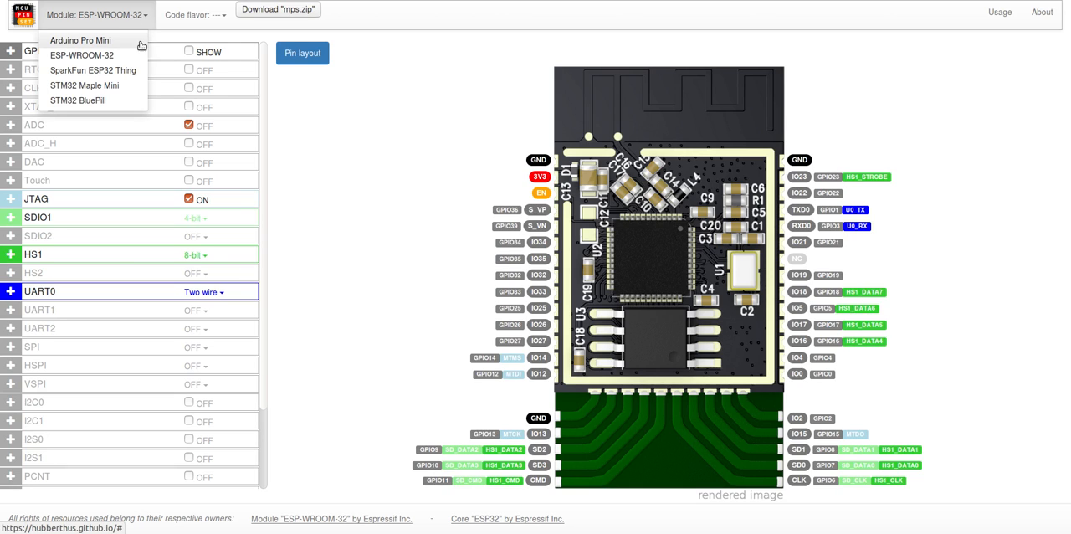
pyautogui.click(145, 257)
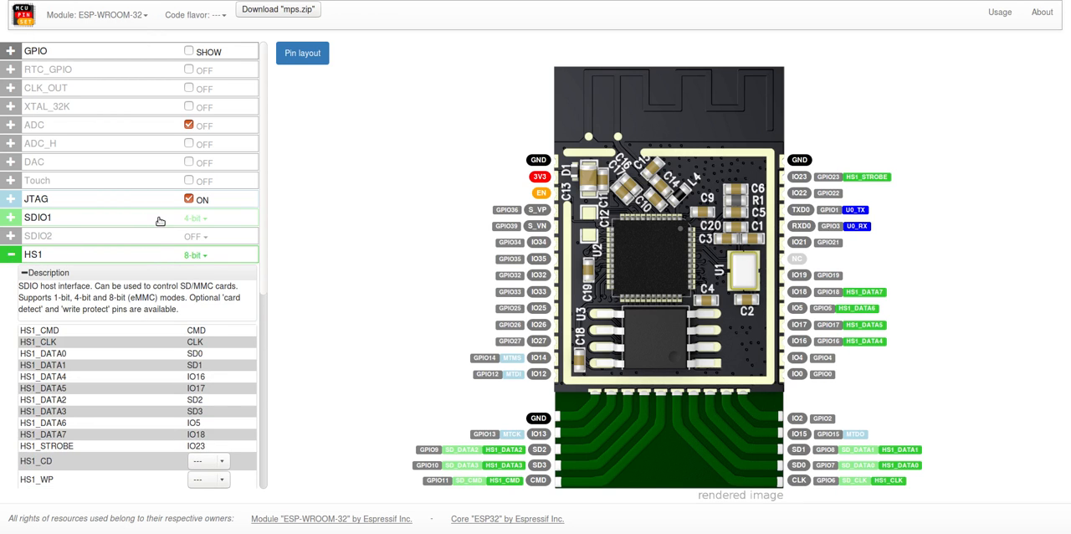
pyautogui.click(160, 220)
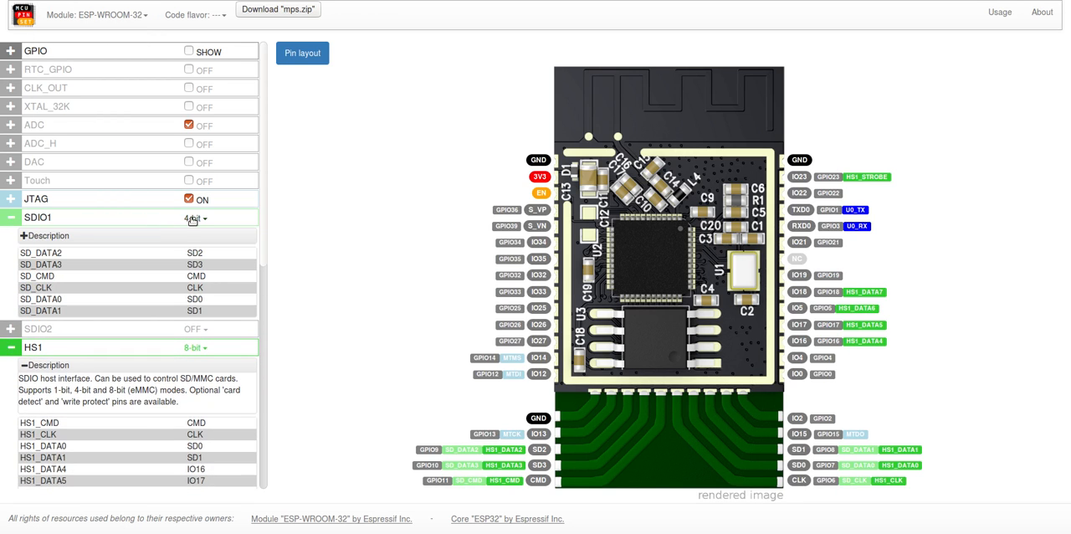
pyautogui.click(165, 218)
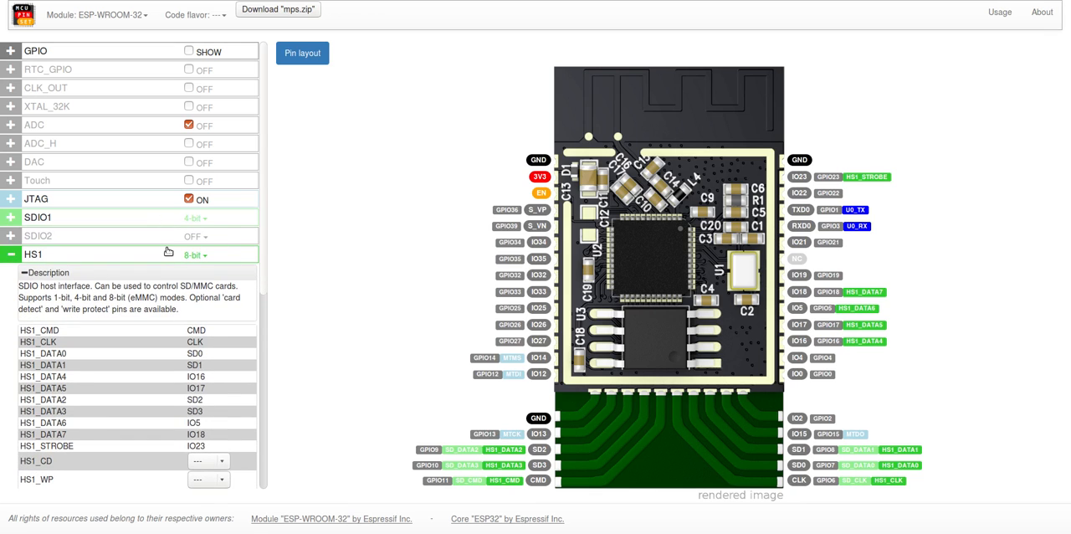
pyautogui.click(167, 251)
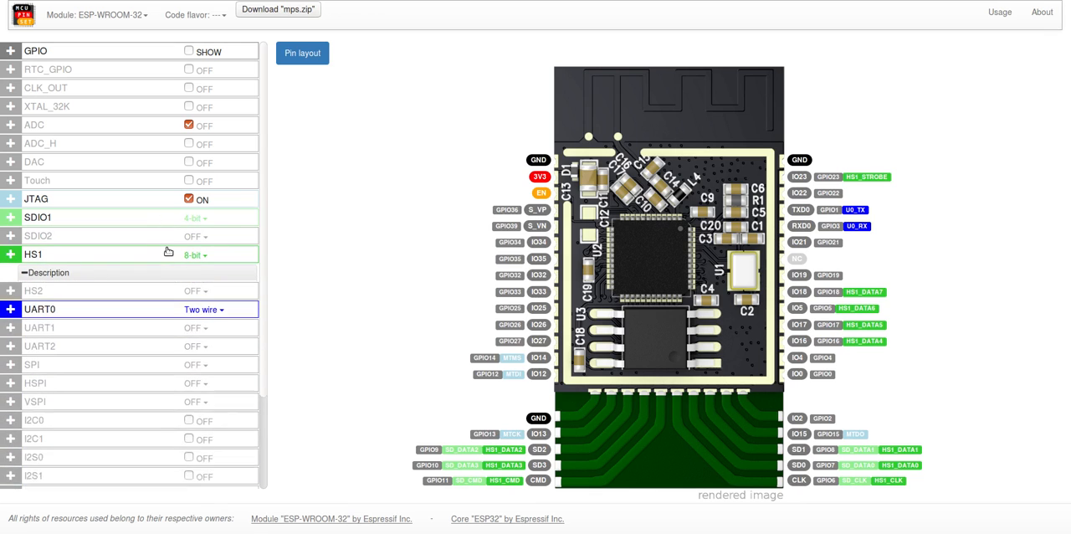
# Step: Switch the module back to SparkFun ESP32 Thing and expand its SPI details
pyautogui.click(120, 15)
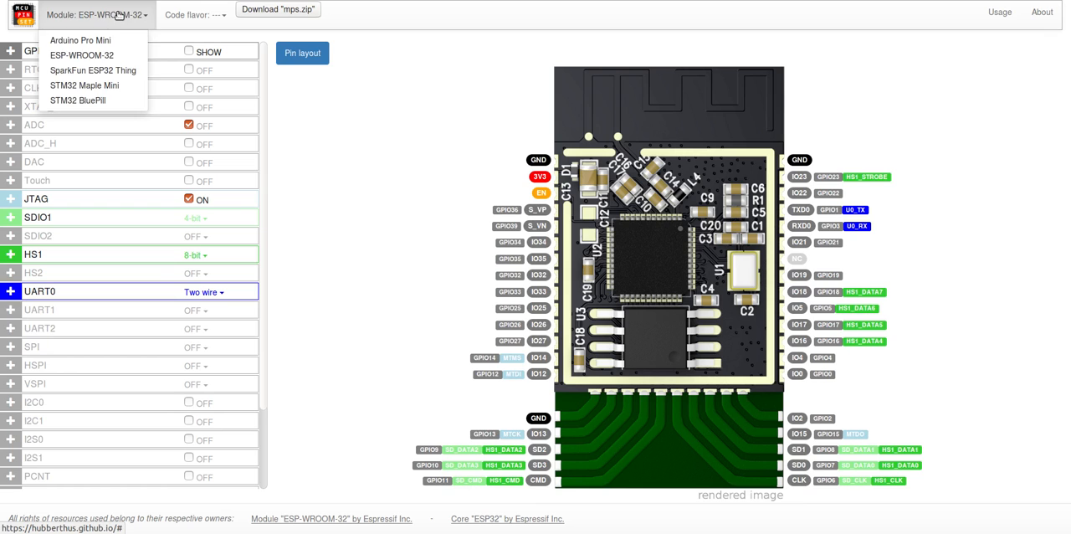
pyautogui.click(108, 71)
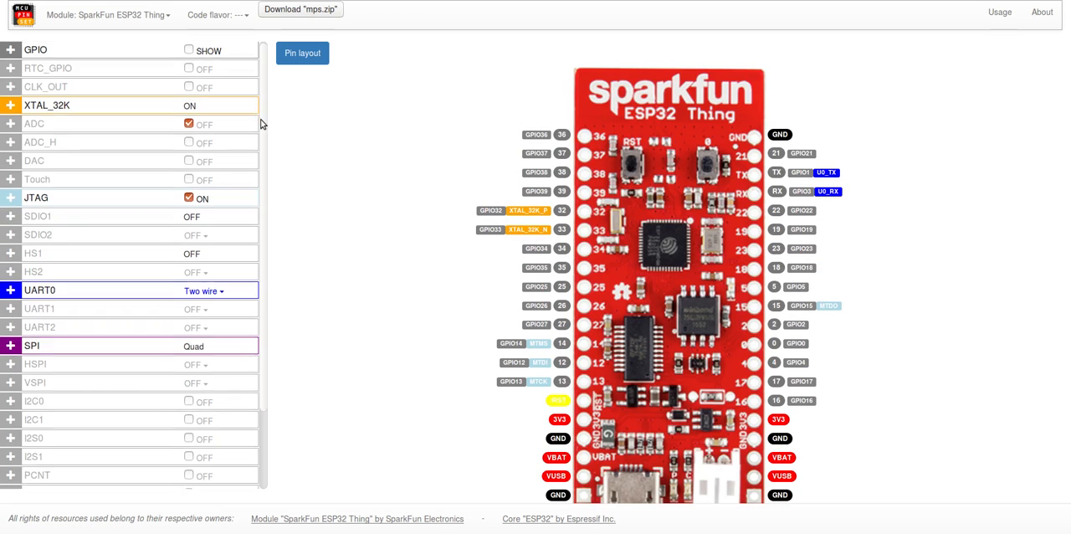
pyautogui.scroll(-2, 260, 123)
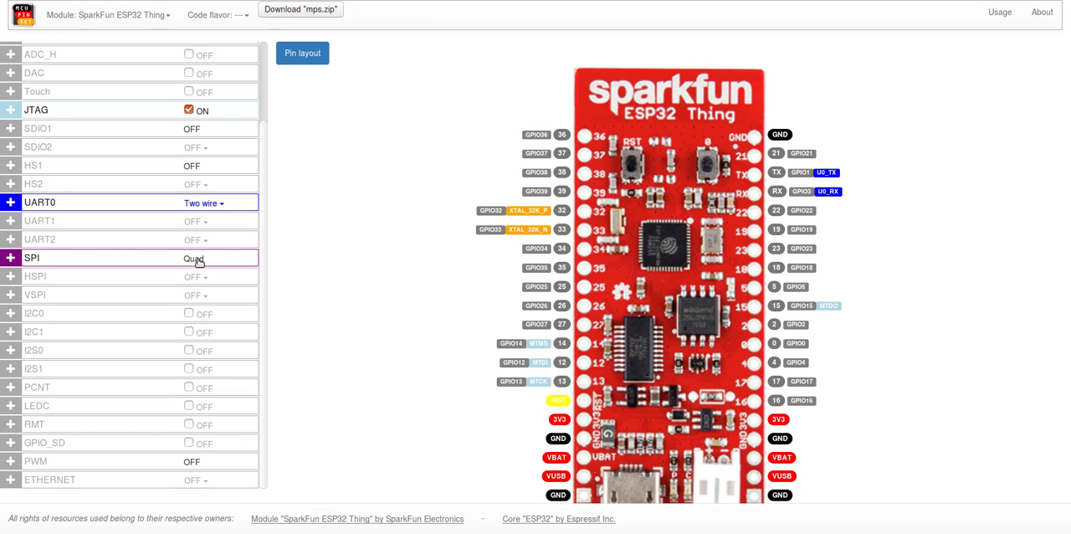
pyautogui.click(87, 260)
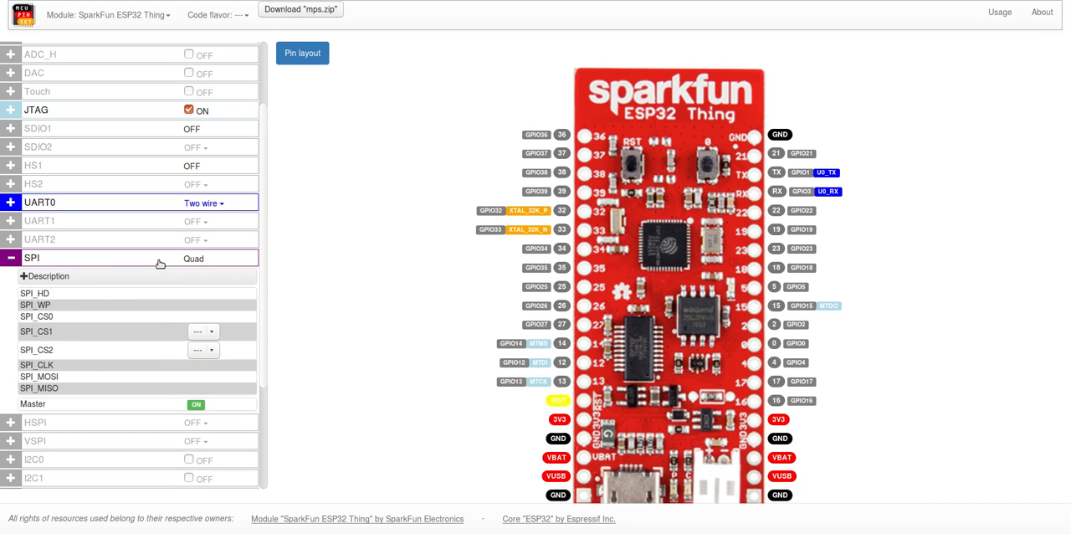
# Step: Assign SPI_CS1 to pin 16 and SPI_CS2 to pin 21, and collapse the SPI details
pyautogui.click(202, 332)
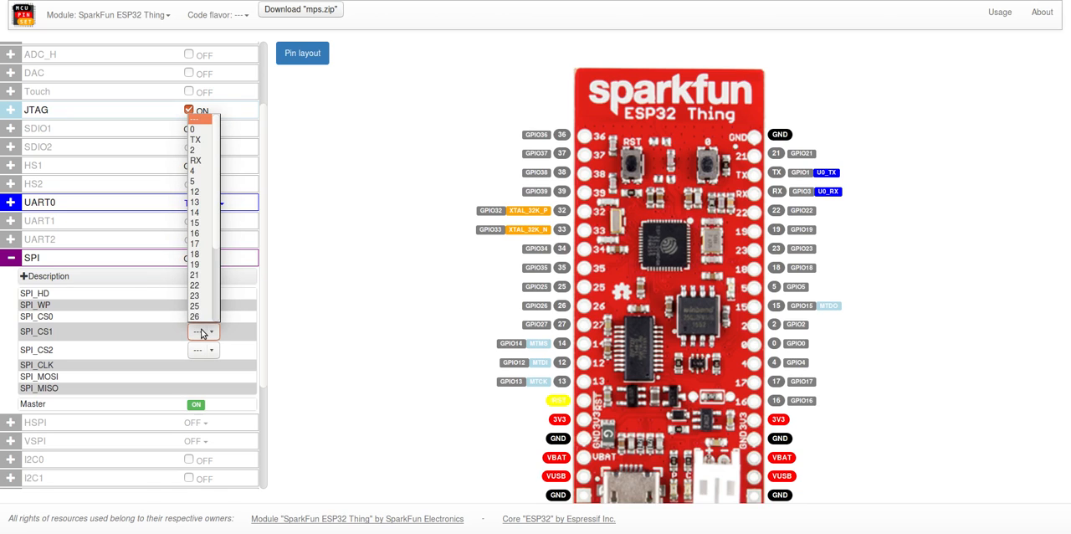
pyautogui.click(202, 233)
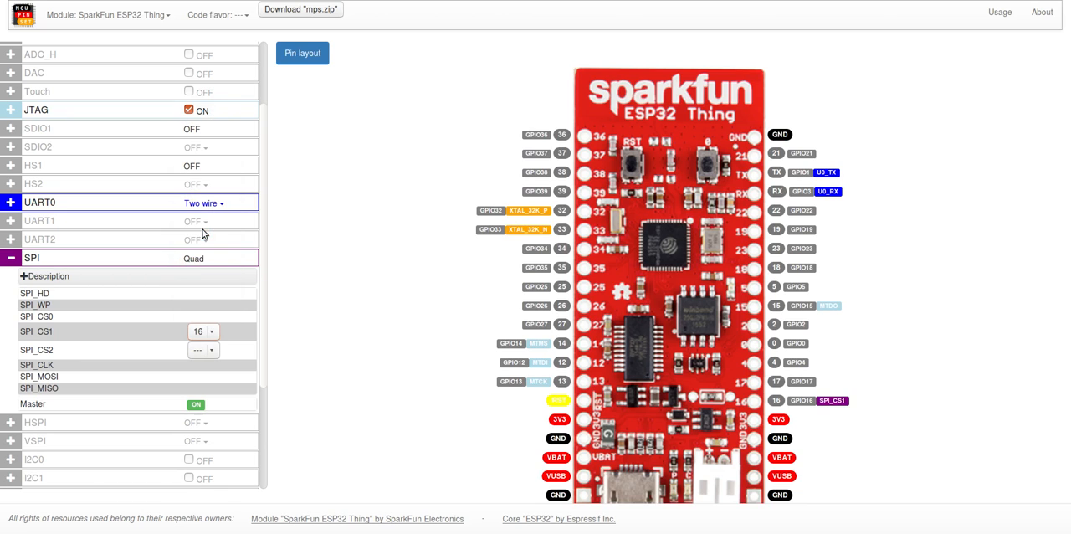
pyautogui.click(202, 352)
pyautogui.click(201, 295)
pyautogui.click(116, 259)
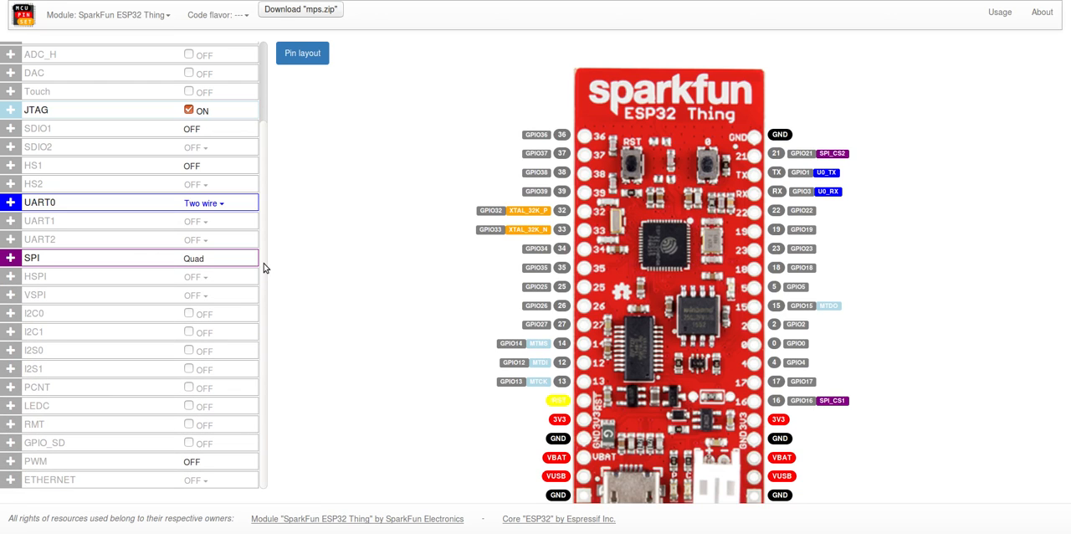
# Step: View the pin information and board notes for pin 32 and pin 5, closing each window
pyautogui.click(562, 213)
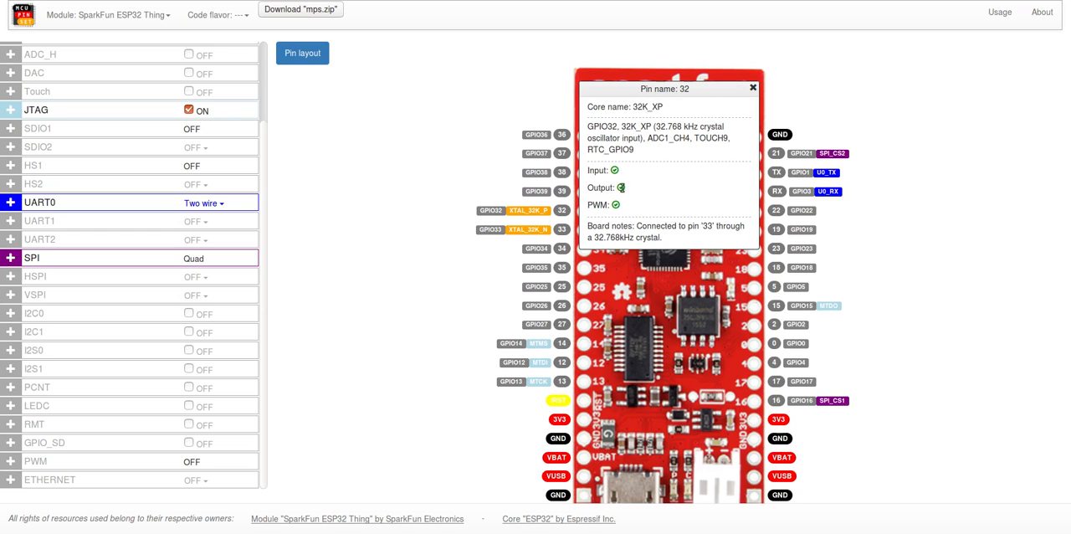
pyautogui.click(752, 88)
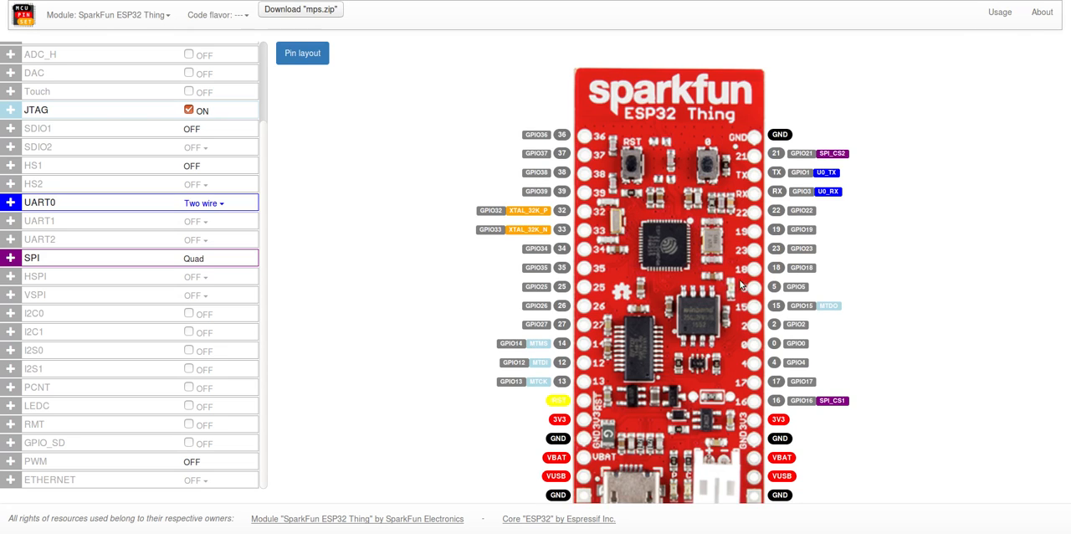
pyautogui.click(776, 288)
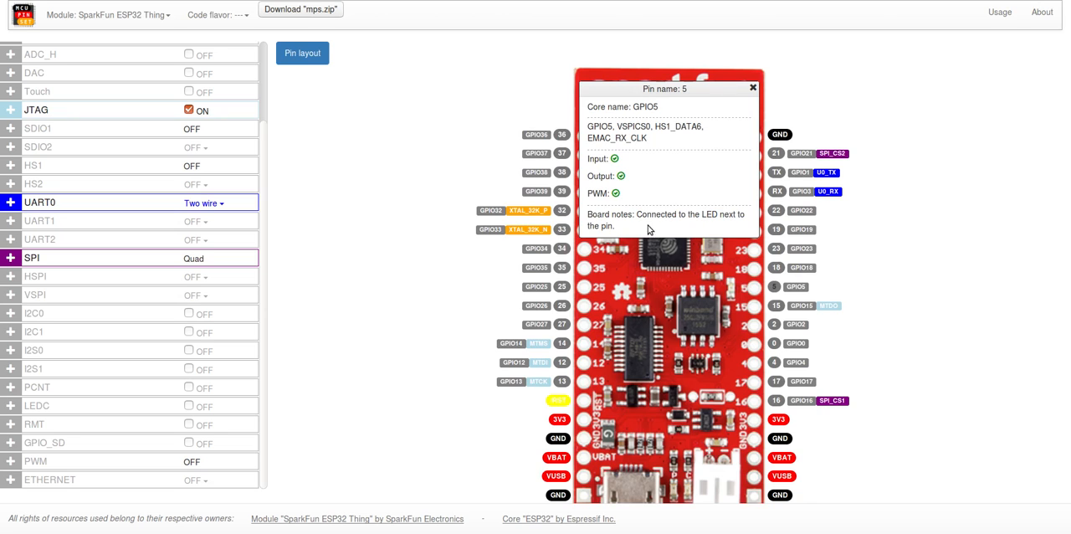
pyautogui.click(752, 88)
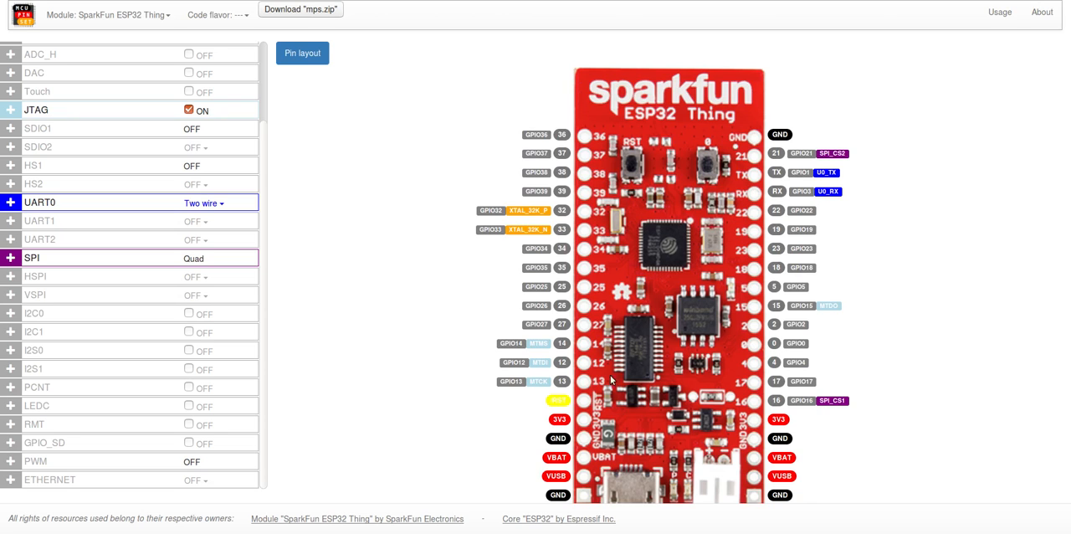
# Step: Read the board notes for the /RST pin and close its information window
pyautogui.click(558, 401)
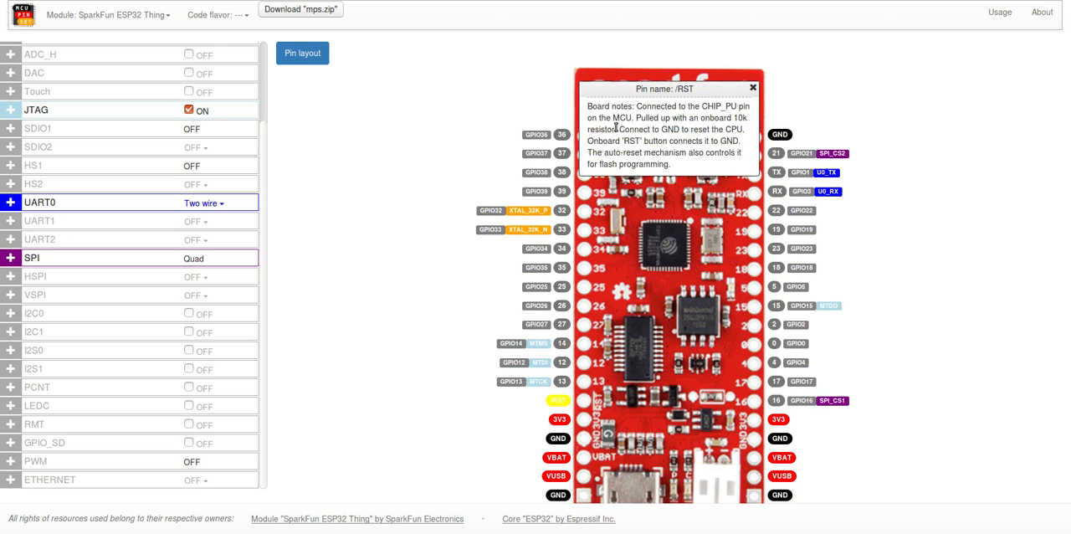
pyautogui.moveTo(638, 107); pyautogui.dragTo(678, 171)
pyautogui.click(677, 171)
pyautogui.click(753, 89)
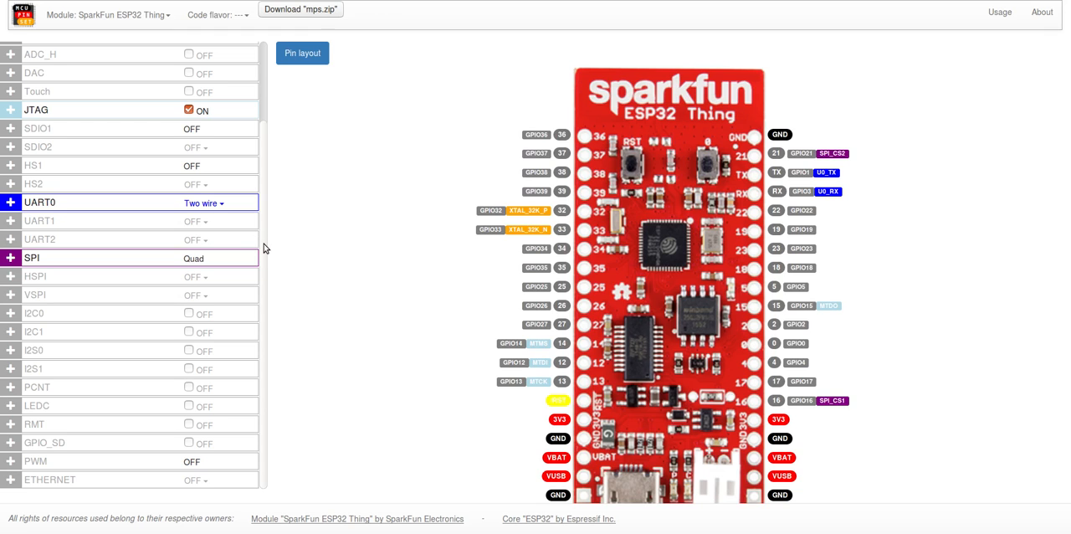
# Step: Switch the module to STM32 Maple Mini
pyautogui.scroll(2, 263, 248)
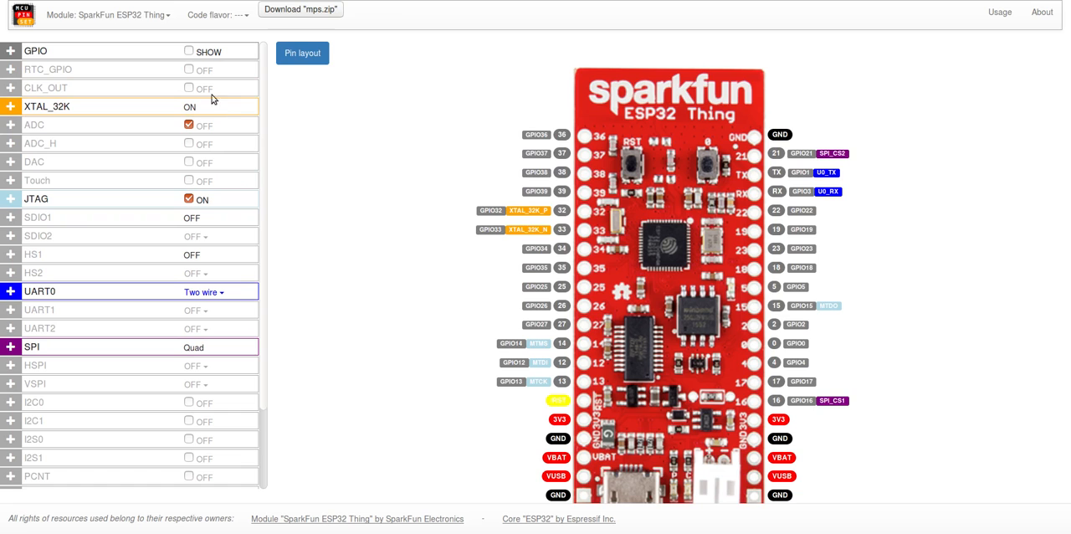
pyautogui.click(154, 25)
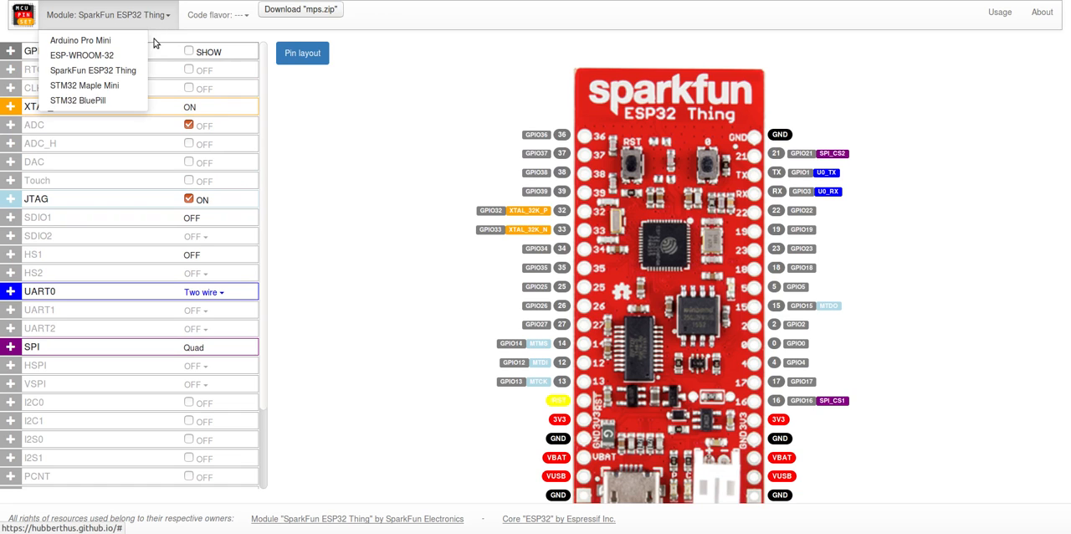
pyautogui.click(110, 84)
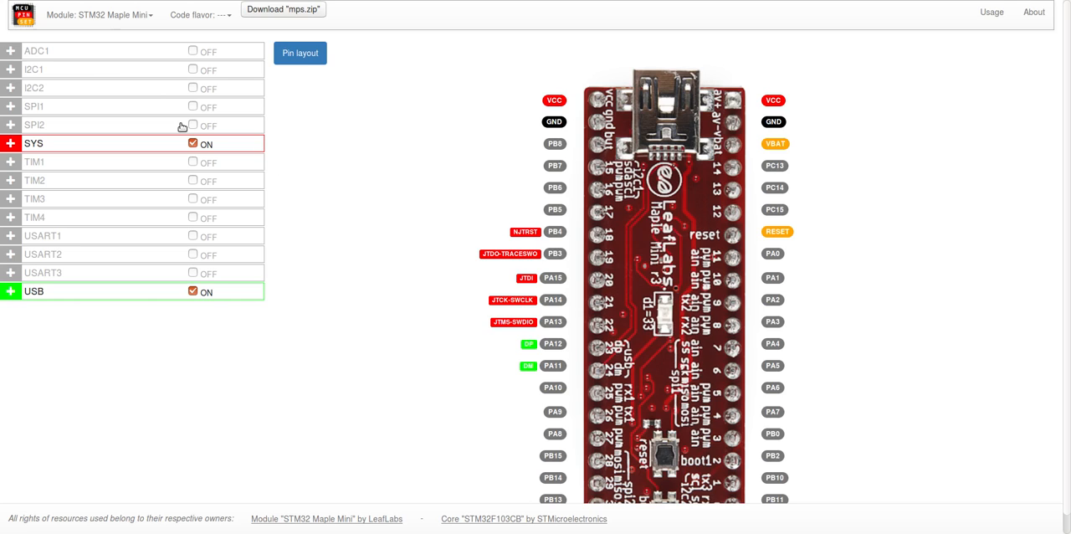
# Step: Expand and collapse the I2C1 and SPI2 peripheral details
pyautogui.click(119, 73)
pyautogui.click(119, 73)
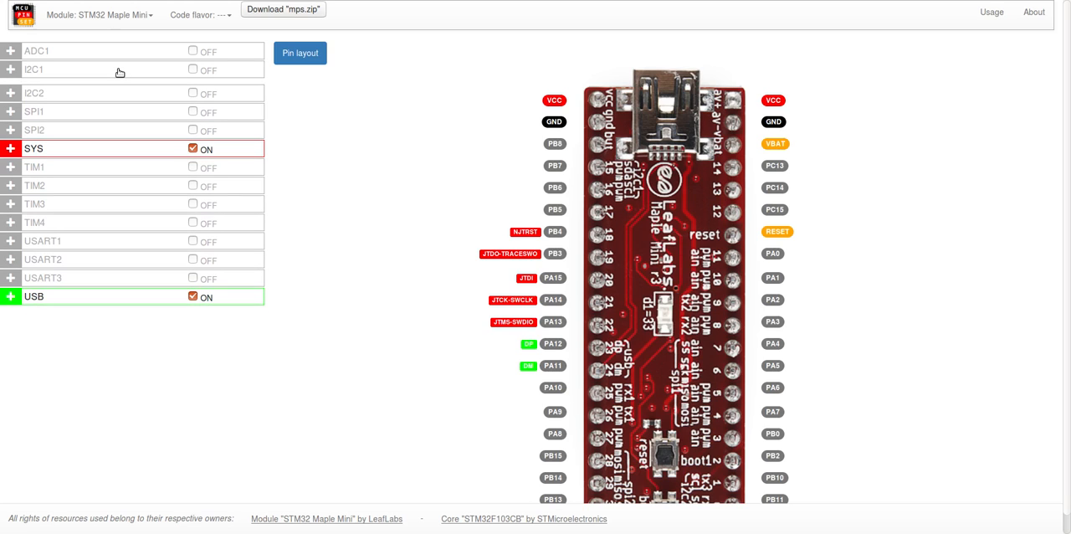
pyautogui.click(96, 121)
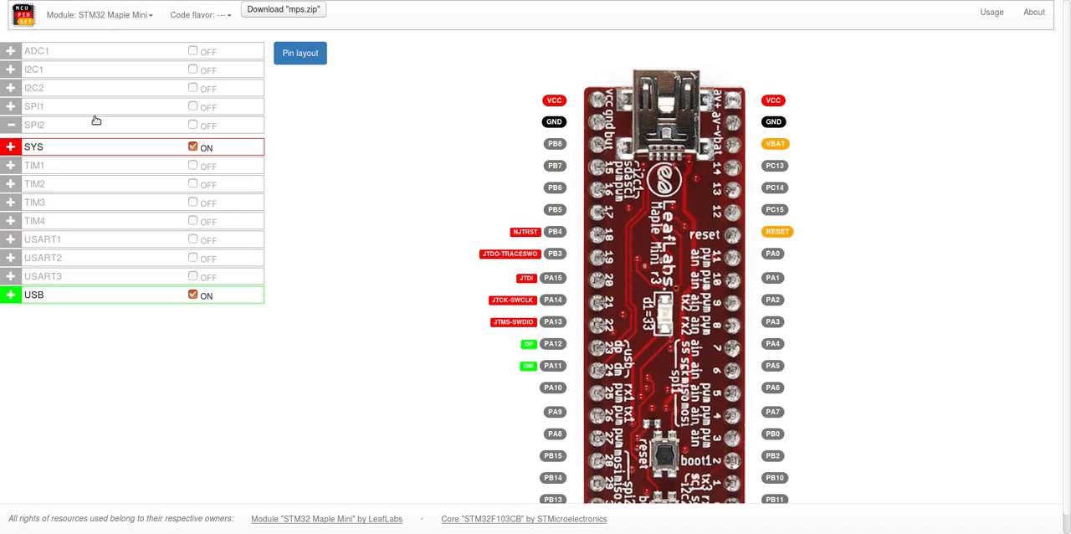
pyautogui.click(95, 129)
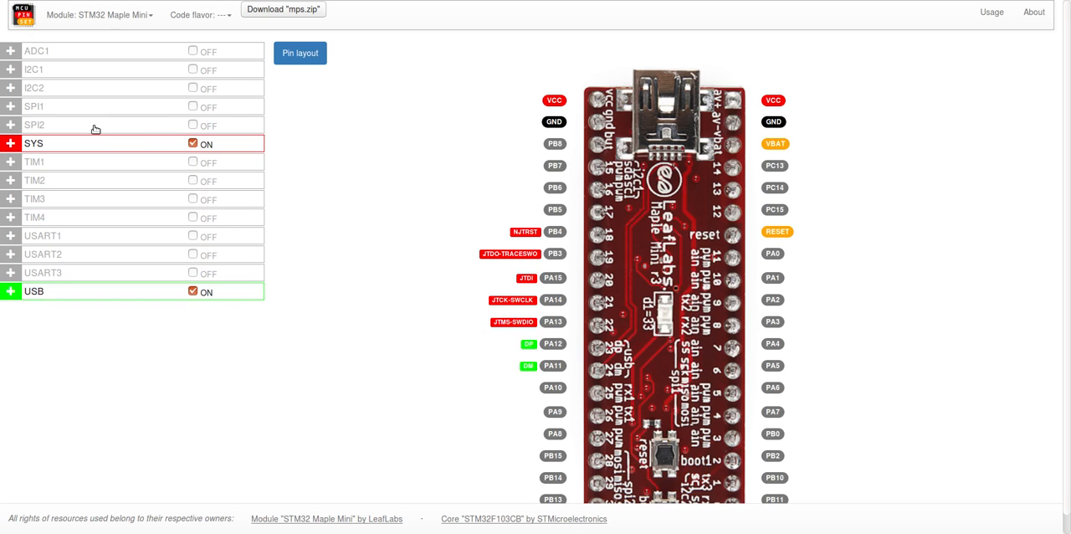
# Step: Switch the module to Arduino Pro Mini and set the code flavor to Arduino
pyautogui.click(128, 17)
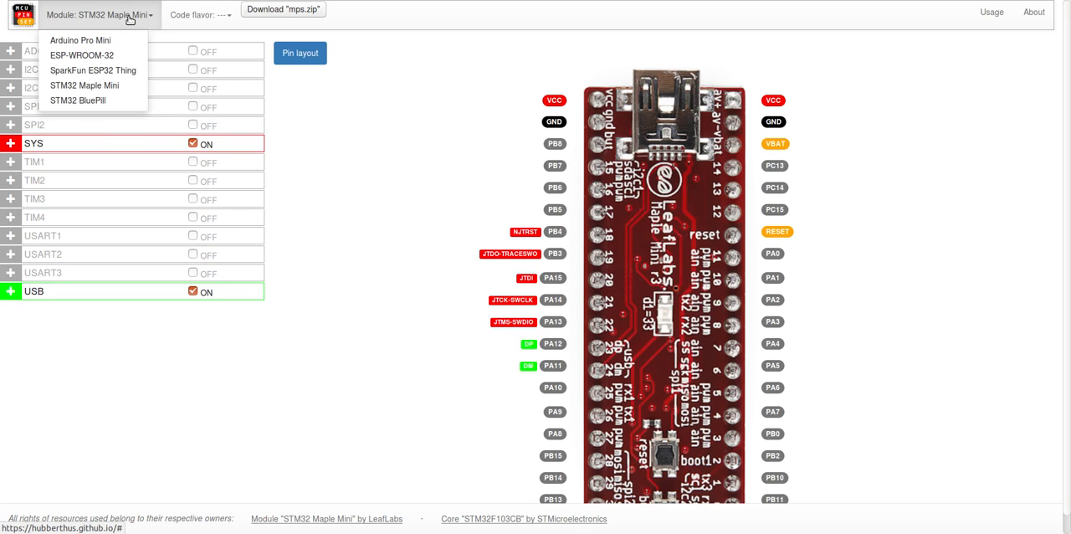
pyautogui.click(103, 42)
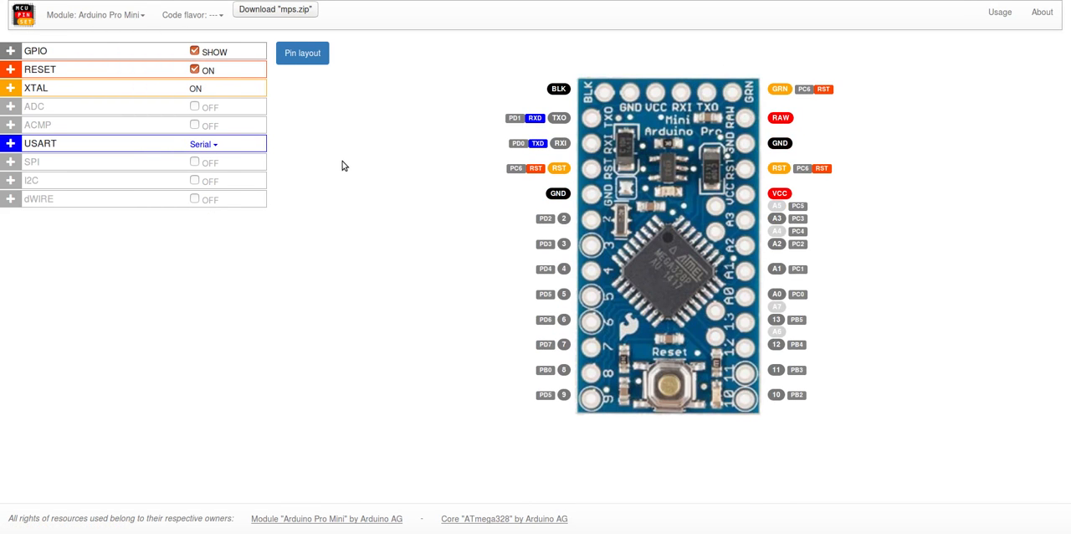
pyautogui.click(192, 15)
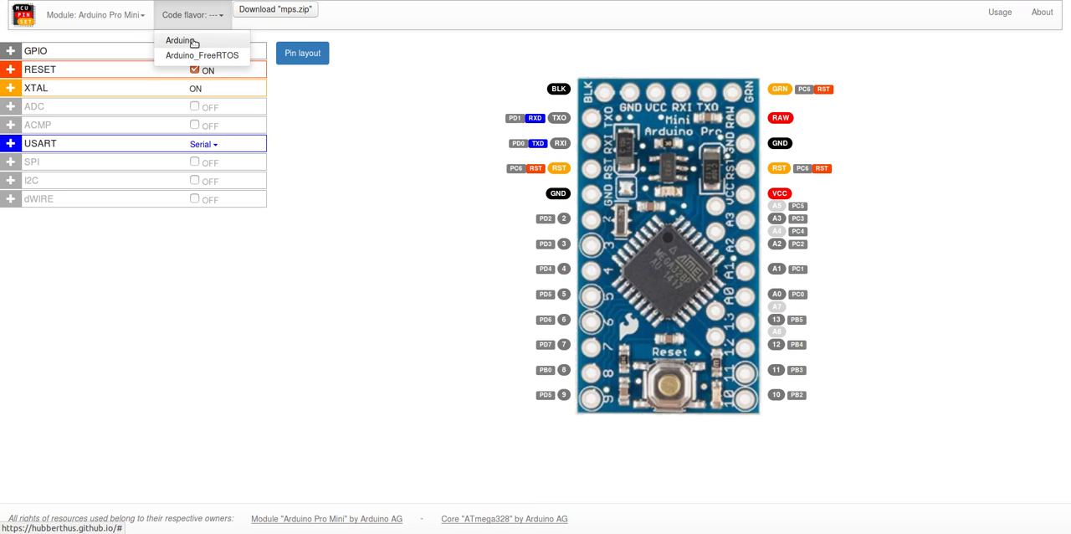
pyautogui.click(193, 44)
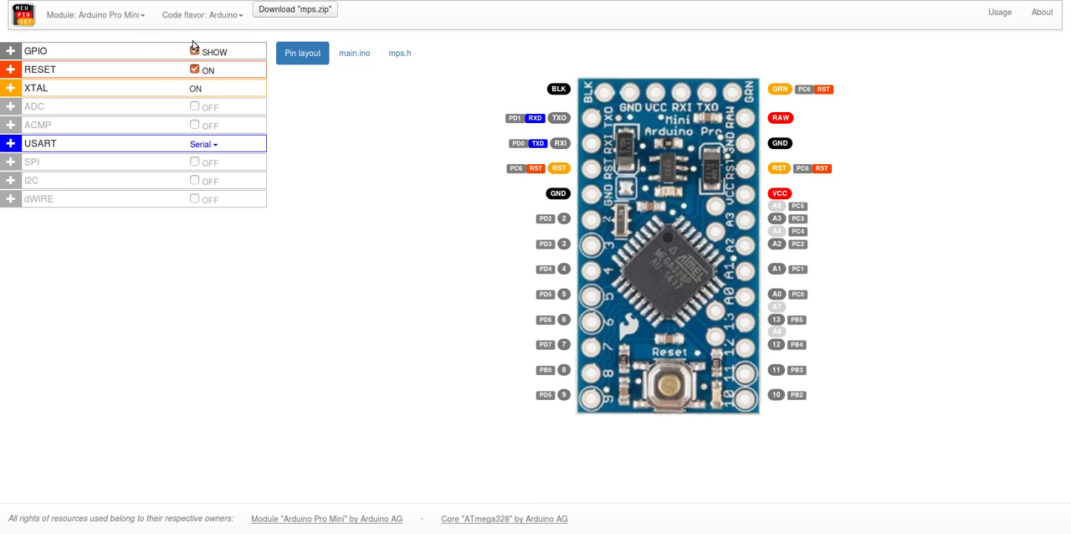
# Step: Review the generated code in main.ino and mps.h, including the initializeMPS call and its definition
pyautogui.click(355, 56)
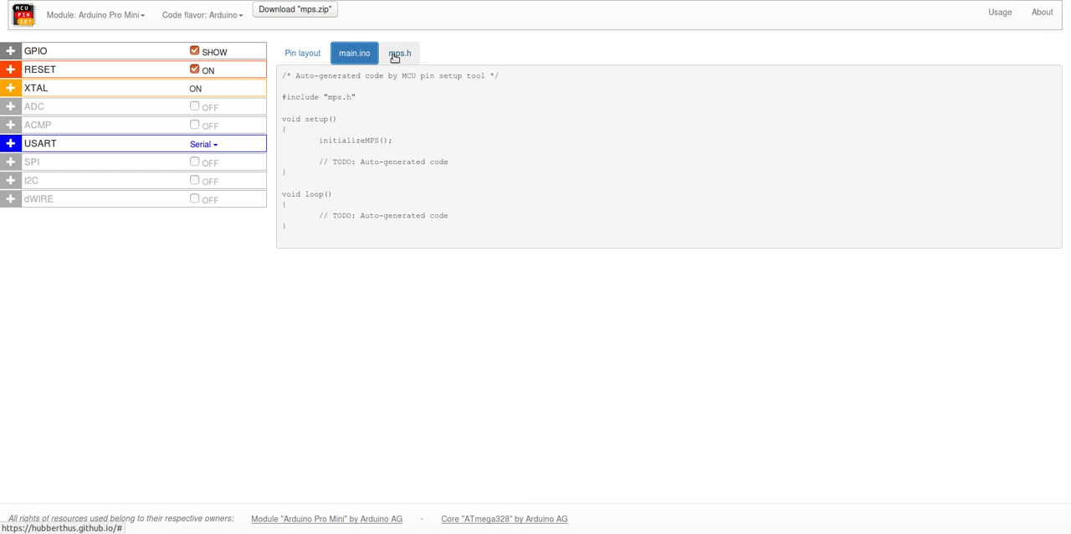
pyautogui.click(395, 55)
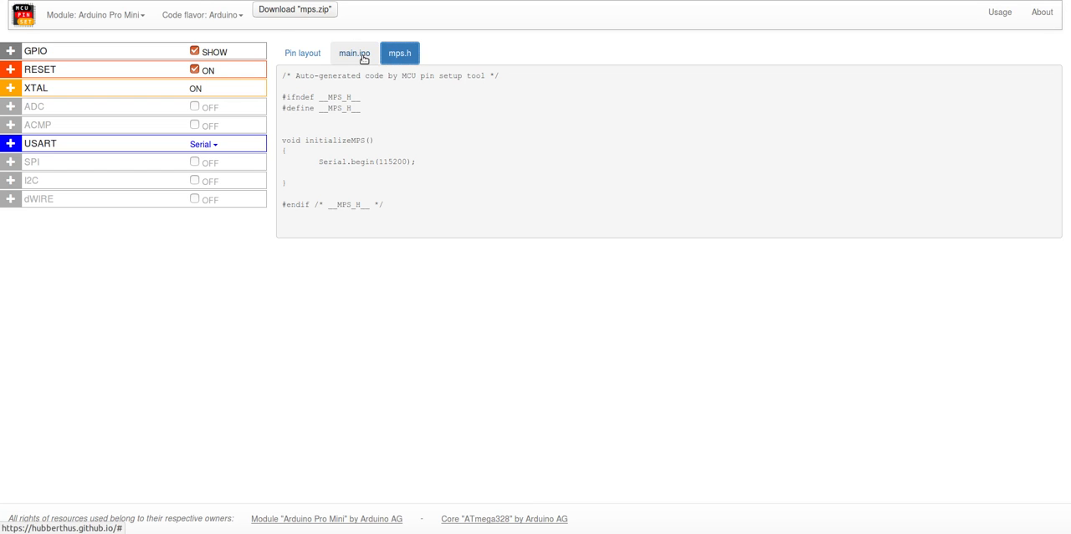
pyautogui.click(363, 58)
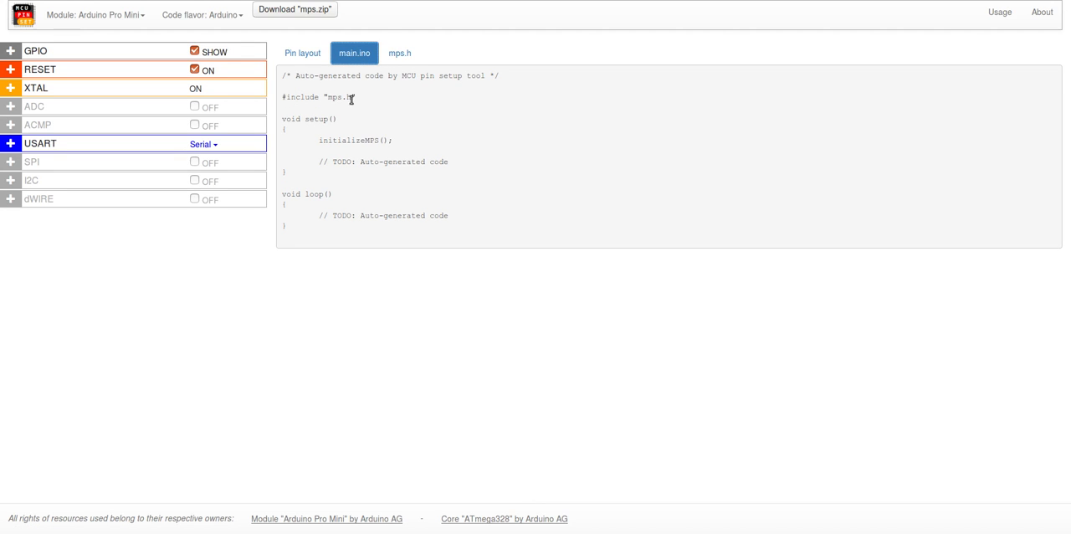
pyautogui.doubleClick(331, 140)
pyautogui.click(361, 160)
pyautogui.click(404, 57)
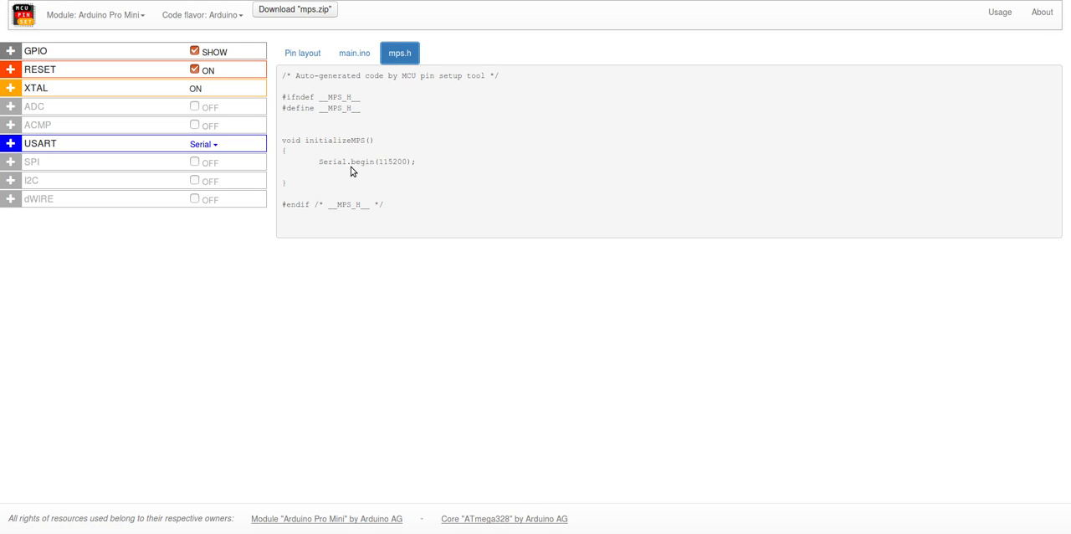
# Step: Expand the USART details and examine its baud rate setting
pyautogui.click(128, 144)
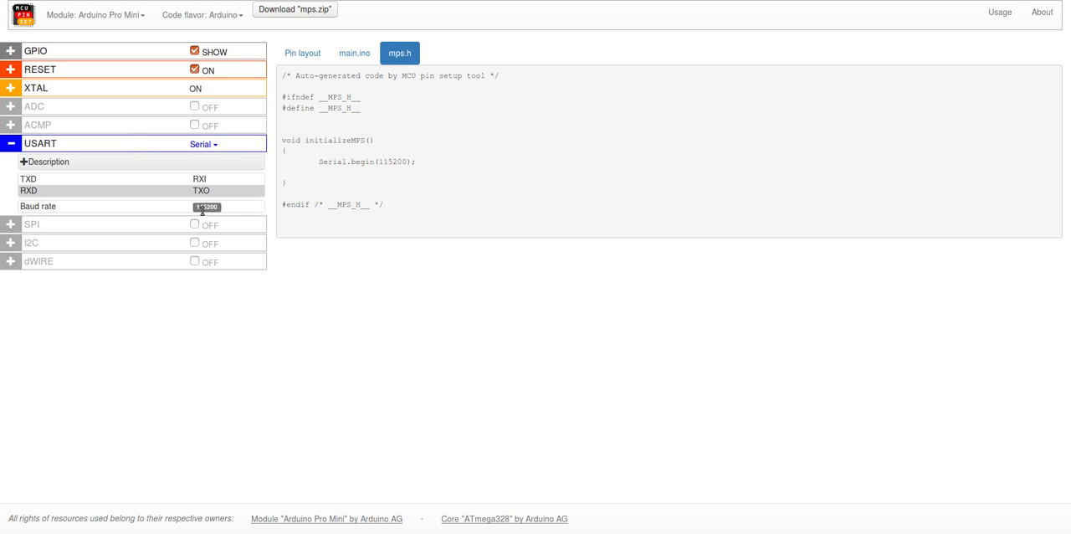
pyautogui.click(202, 209)
pyautogui.click(202, 213)
pyautogui.click(210, 208)
pyautogui.click(212, 207)
# Step: Turn USART off and set it back to Serial while viewing the generated mps.h code
pyautogui.click(216, 147)
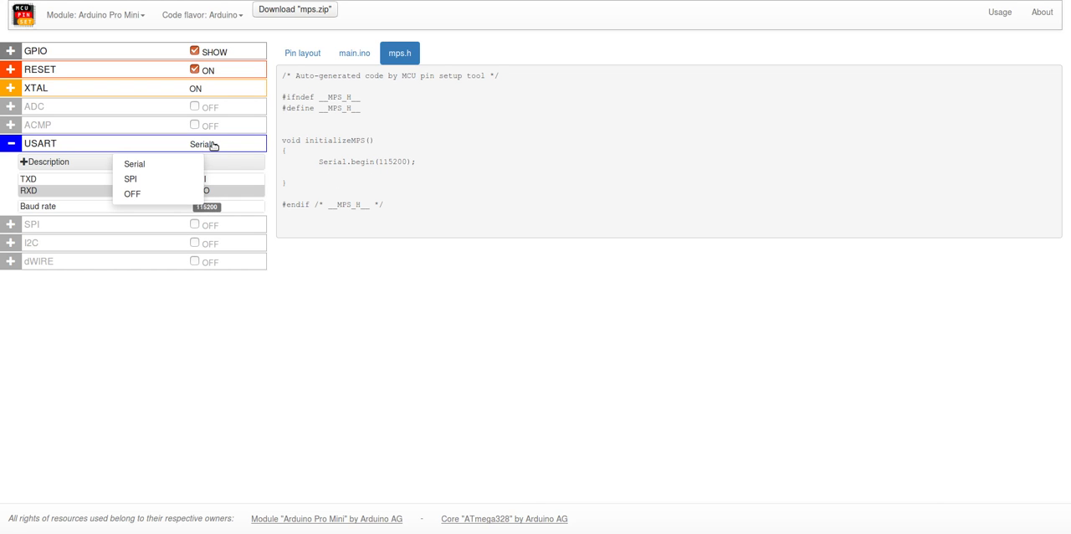
pyautogui.click(152, 197)
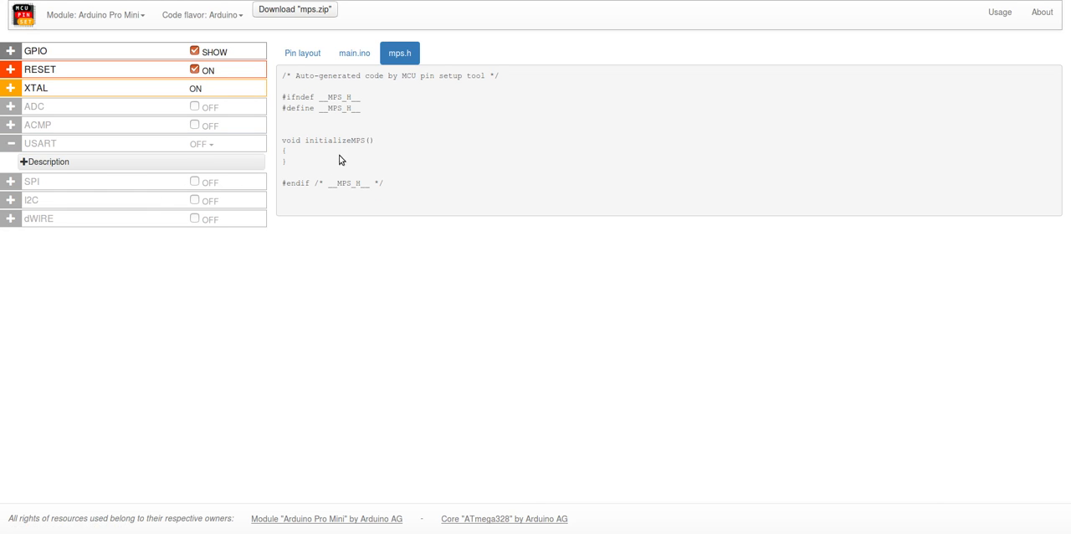
pyautogui.click(206, 147)
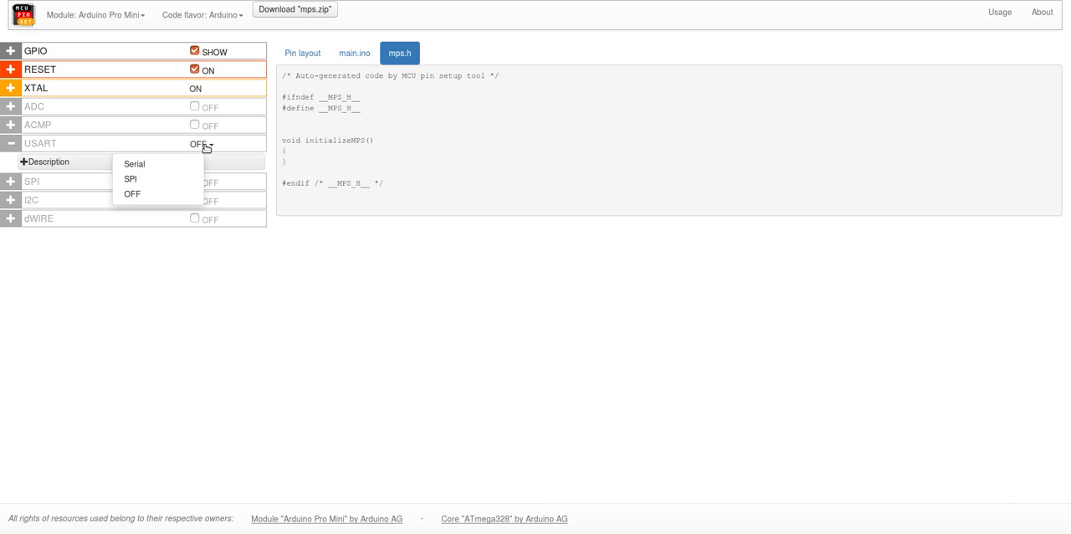
pyautogui.click(143, 166)
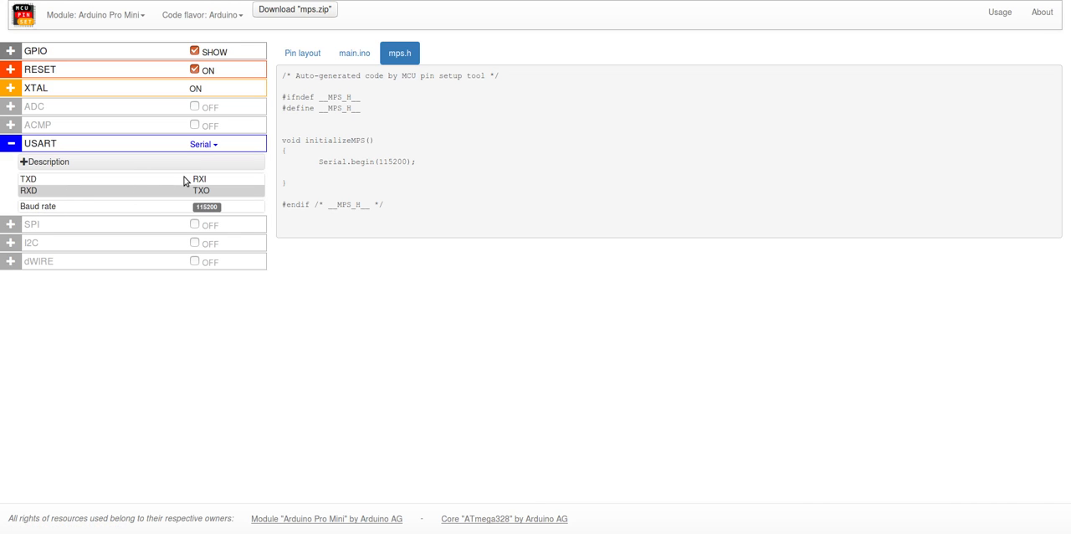
# Step: Set the USART mode to SPI and check the generated code in main.ino and mps.h
pyautogui.click(206, 147)
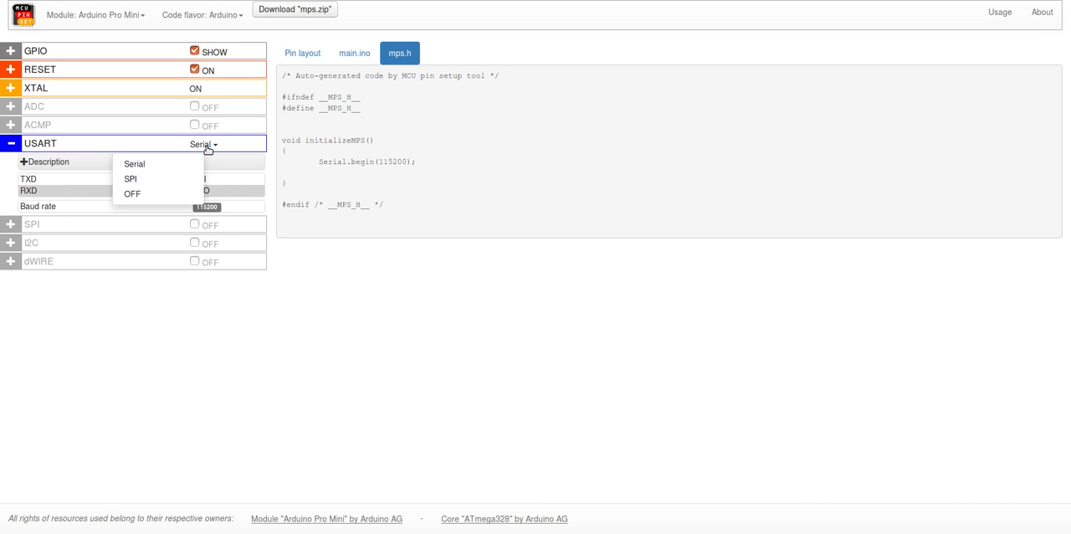
pyautogui.click(155, 181)
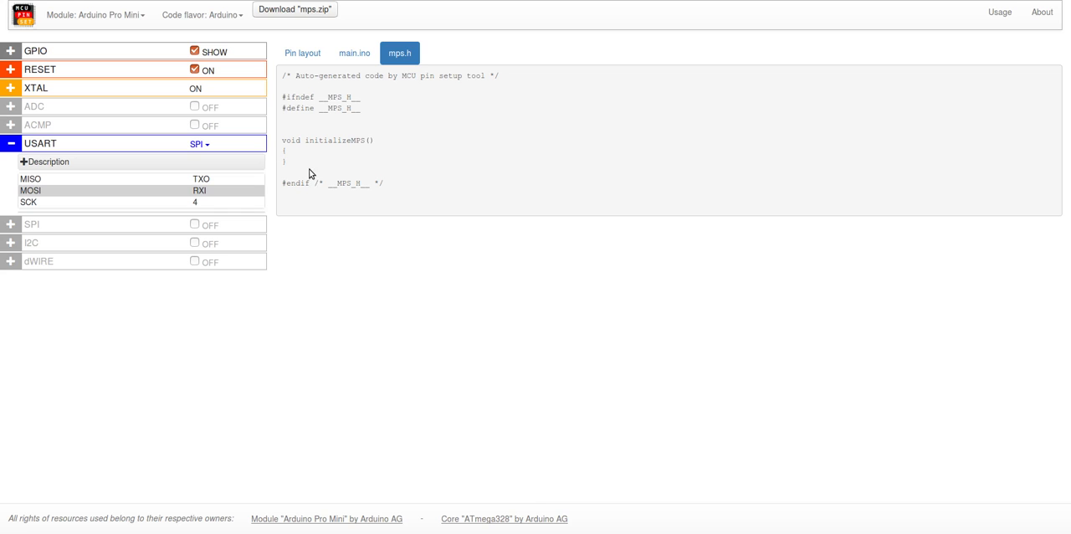
pyautogui.click(355, 56)
pyautogui.click(400, 52)
# Step: Return the USART mode to Serial
pyautogui.click(199, 144)
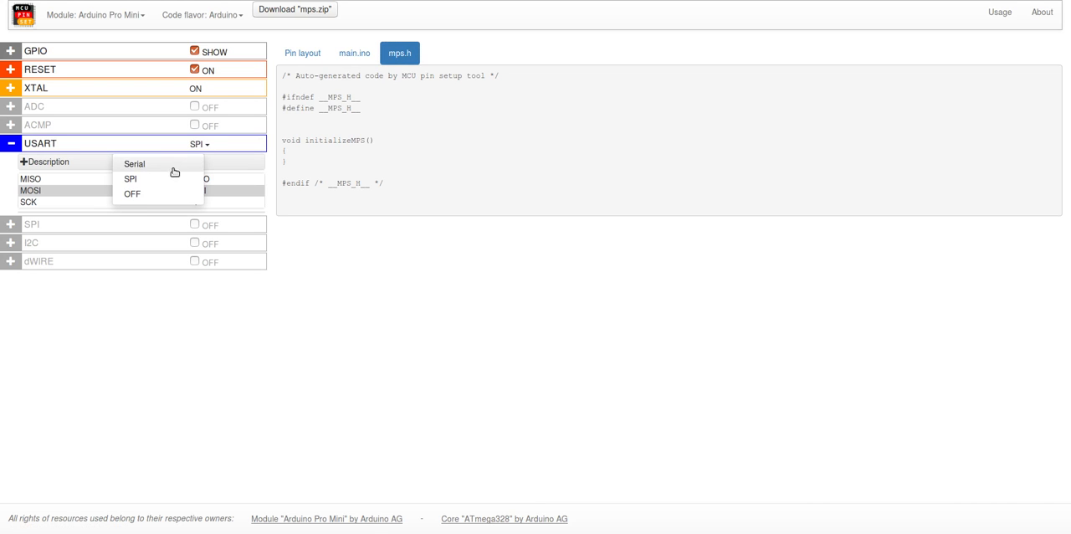
pyautogui.click(269, 179)
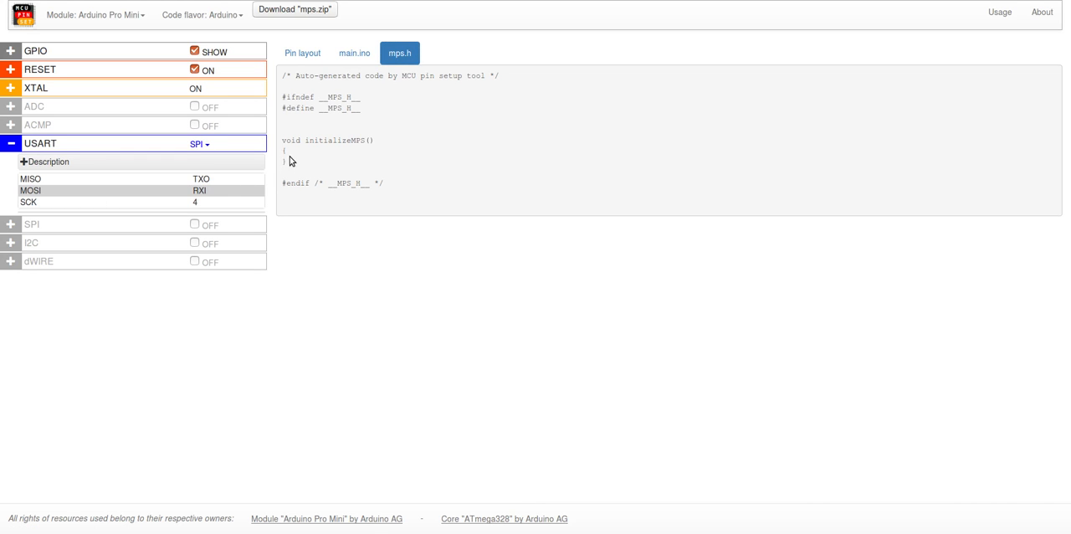
pyautogui.click(207, 146)
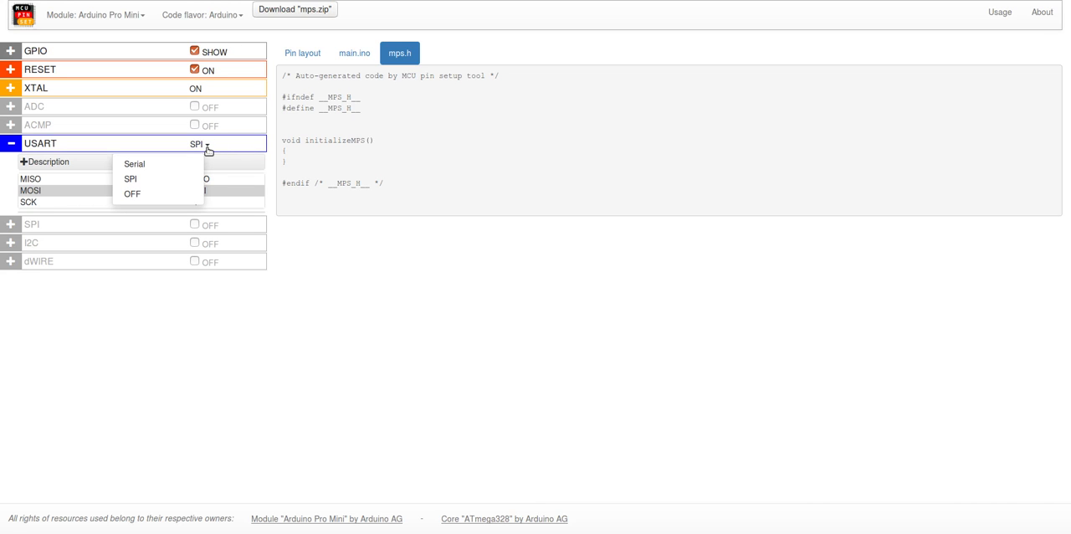
pyautogui.click(158, 166)
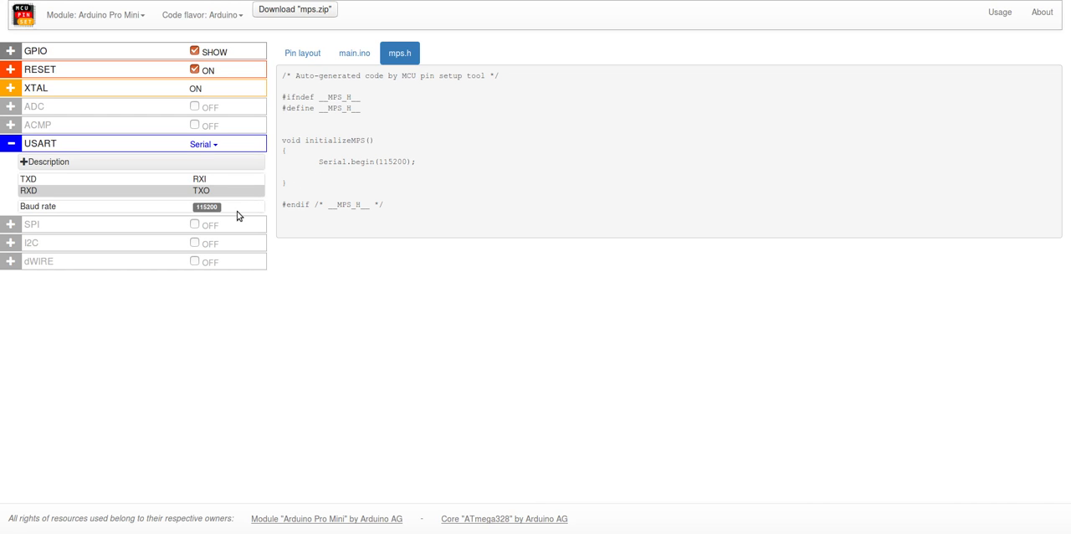
# Step: Enable the SPI and I2C peripherals while viewing the generated mps.h code
pyautogui.click(194, 225)
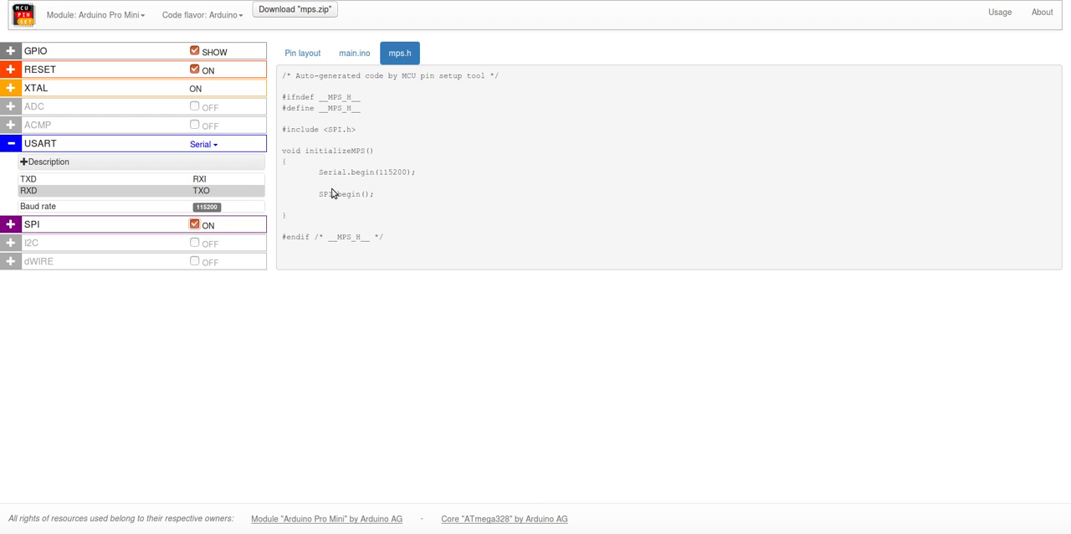
pyautogui.click(195, 244)
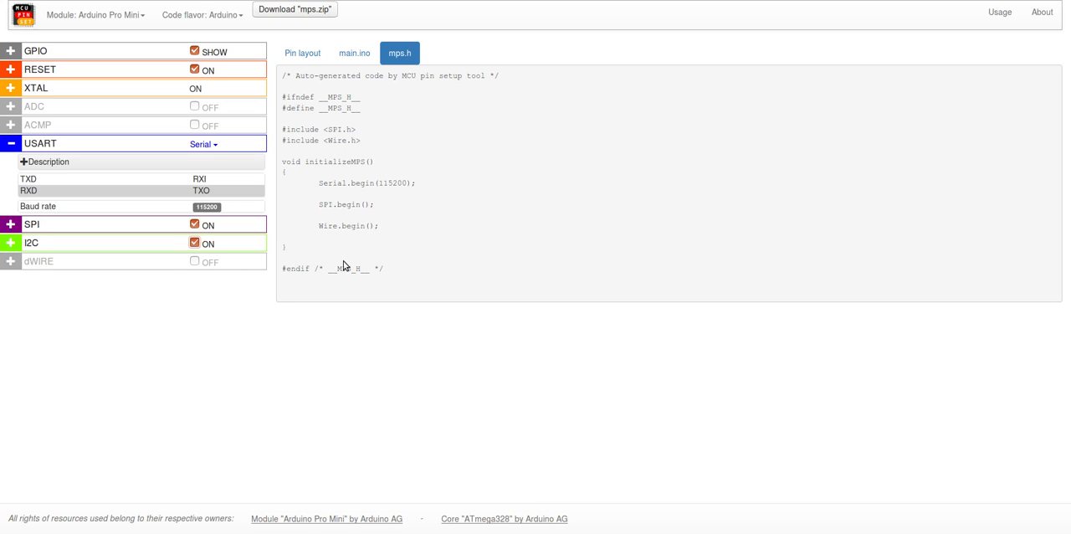
# Step: Try enabling dWIRE, ACMP and ADC, switching each one off again
pyautogui.click(196, 262)
pyautogui.click(196, 261)
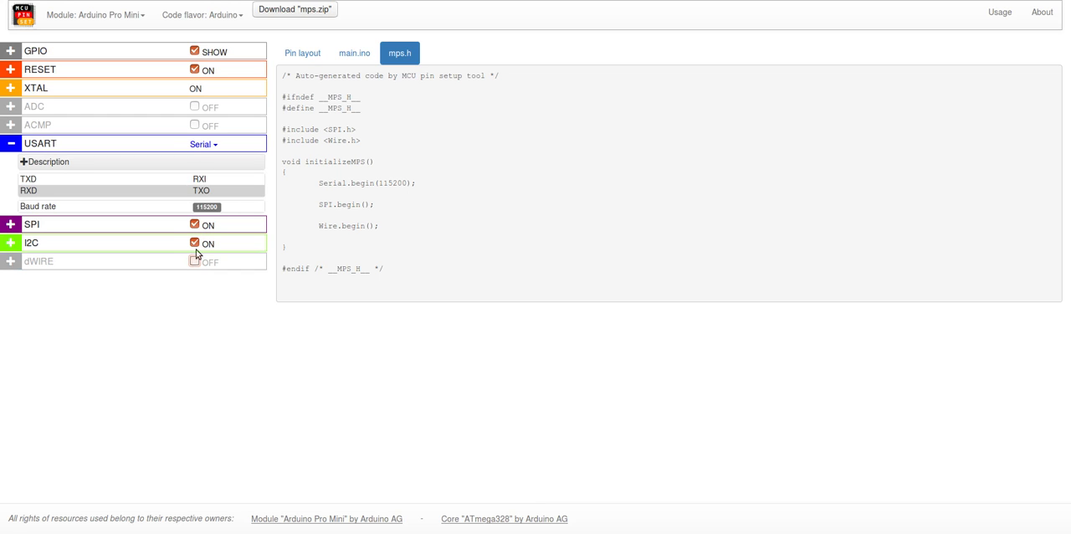
pyautogui.click(195, 126)
pyautogui.click(195, 126)
pyautogui.click(195, 107)
pyautogui.click(195, 107)
# Step: Expand the I2C details, turn off its Master option and review the I2C interrupt routines generated in main.ino
pyautogui.click(141, 250)
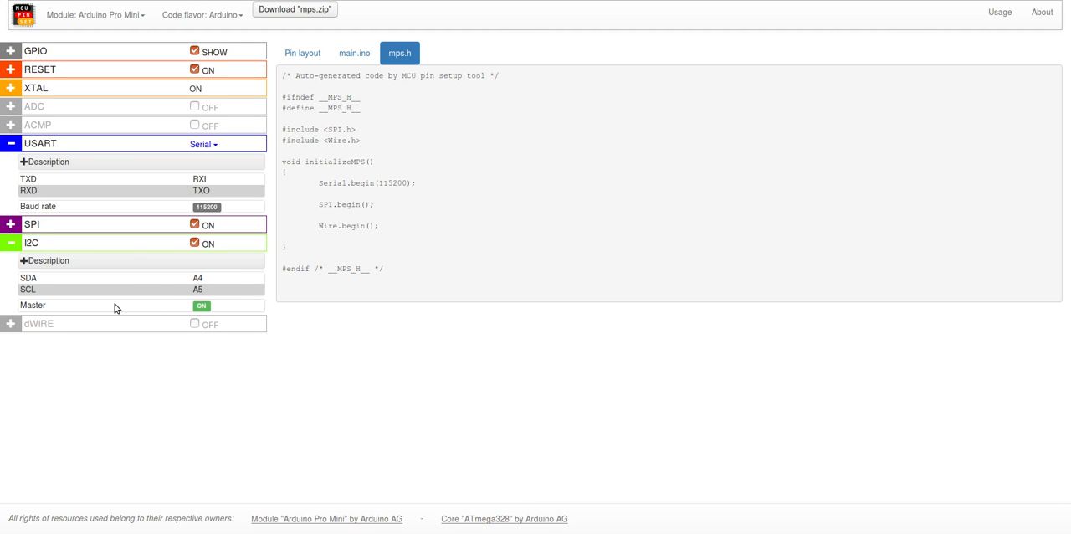
pyautogui.click(202, 306)
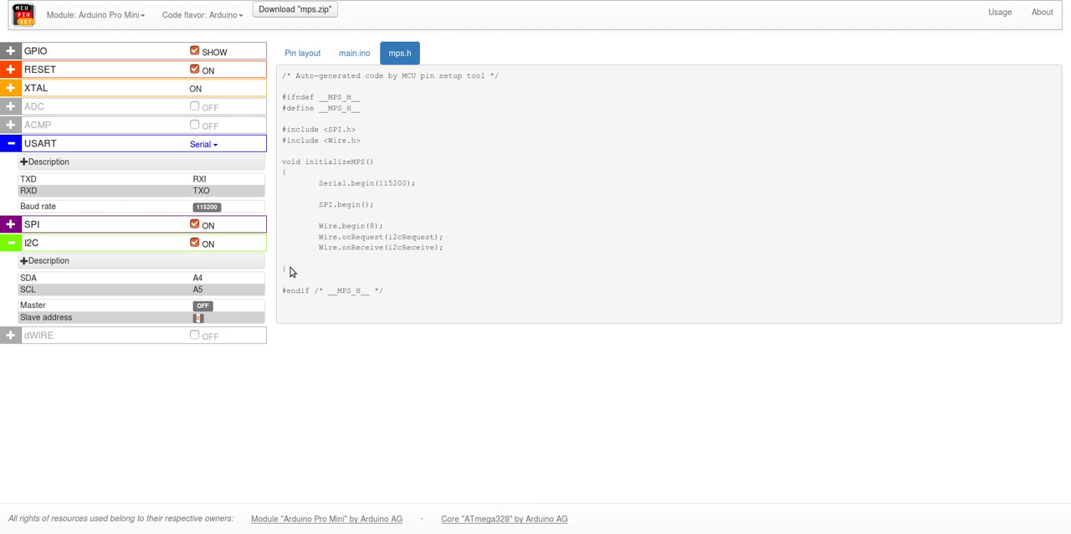
pyautogui.doubleClick(410, 237)
pyautogui.click(361, 55)
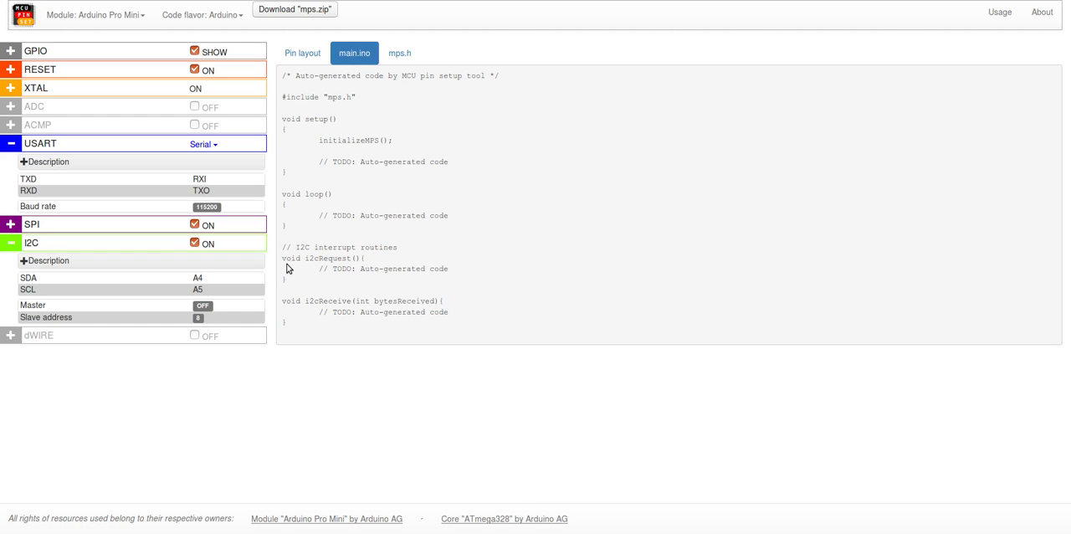
pyautogui.click(203, 307)
pyautogui.click(203, 306)
# Step: Expand the SPI details and turn off its Master option
pyautogui.click(166, 222)
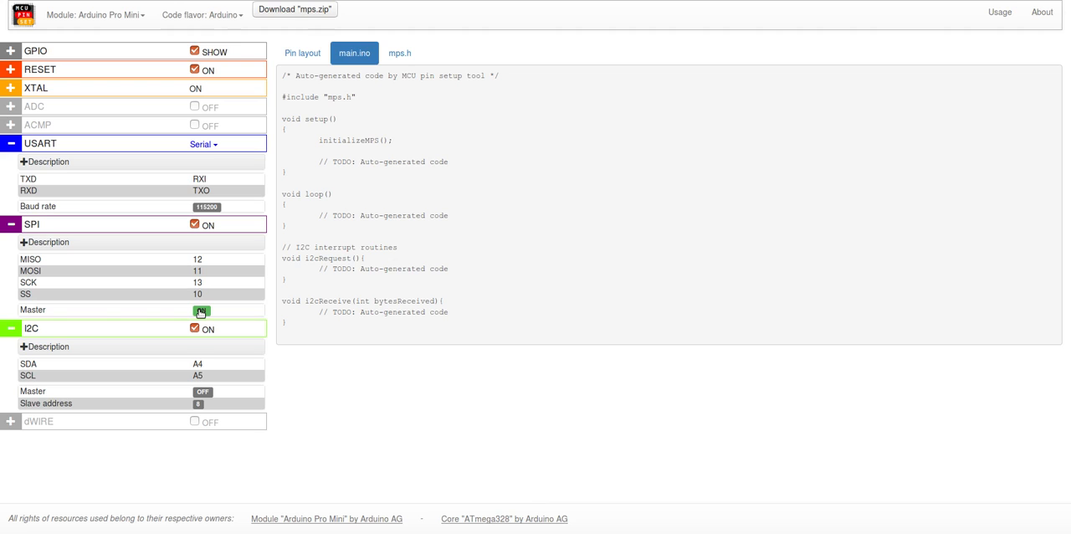
pyautogui.click(201, 312)
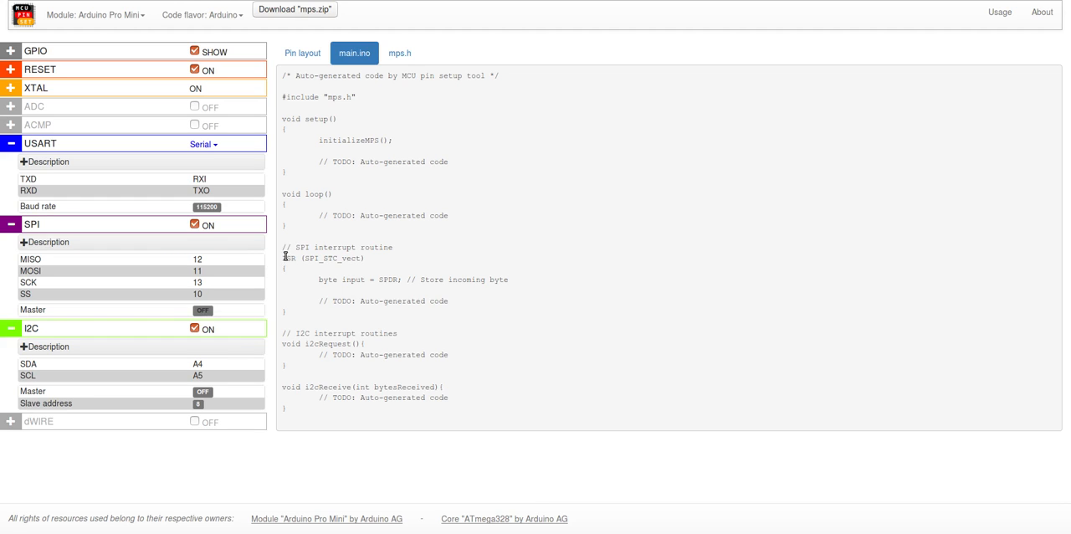
# Step: Review the SPI interrupt routine in main.ino and the SPI slave startup lines in mps.h
pyautogui.moveTo(285, 249); pyautogui.dragTo(323, 316)
pyautogui.rightClick(323, 316)
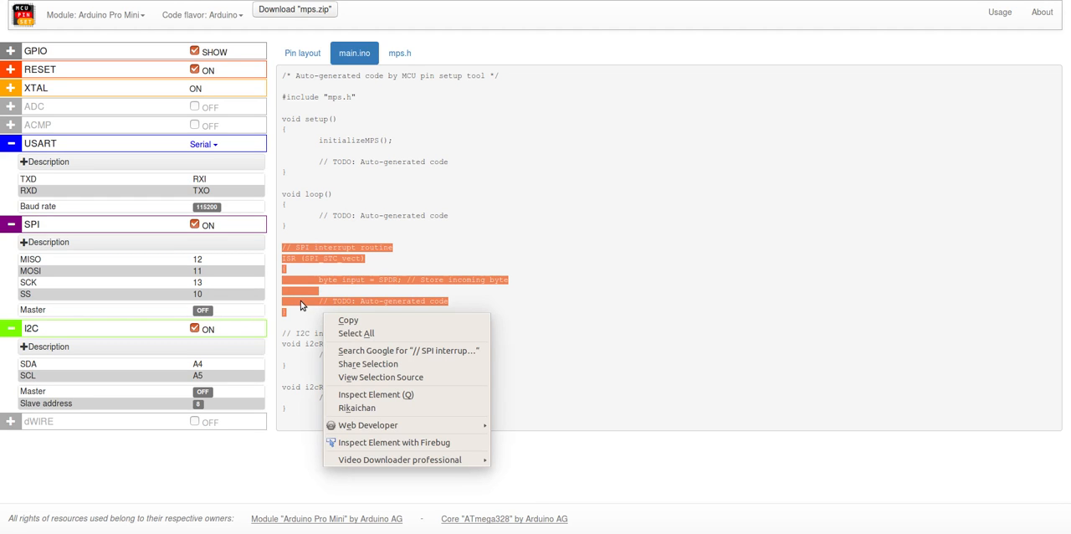
pyautogui.click(301, 306)
pyautogui.click(325, 282)
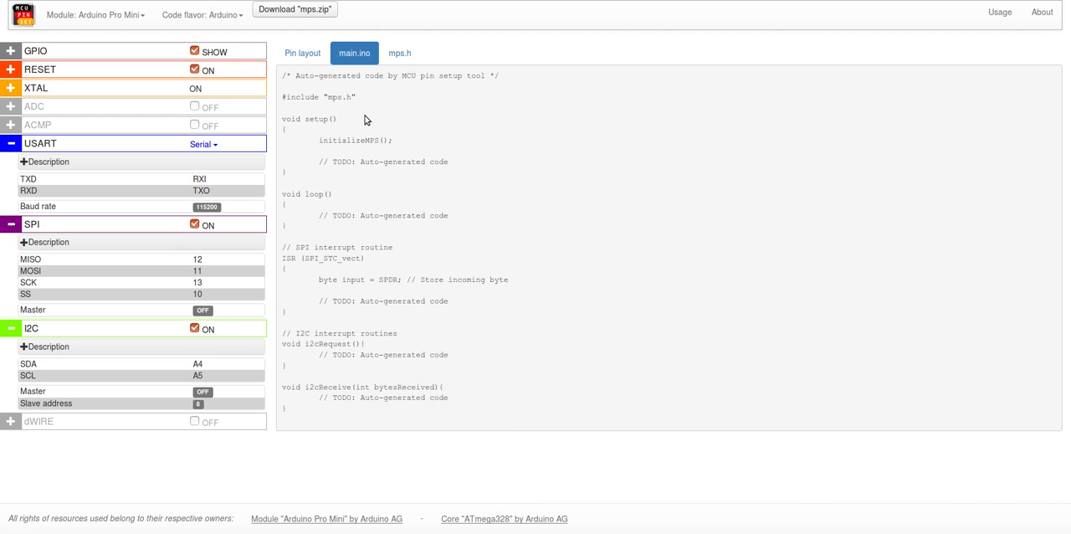
pyautogui.click(398, 62)
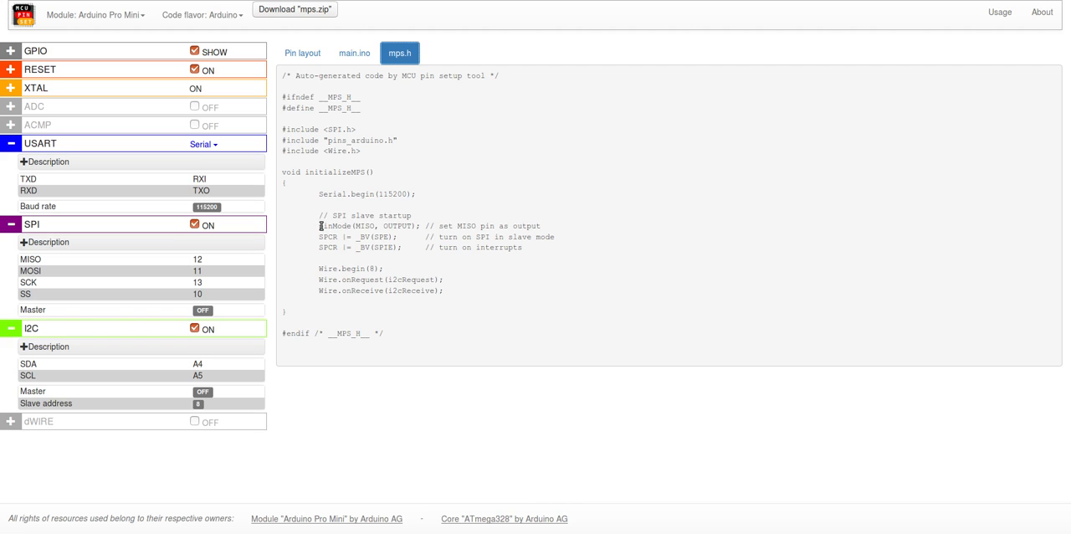
pyautogui.moveTo(318, 226); pyautogui.dragTo(400, 249)
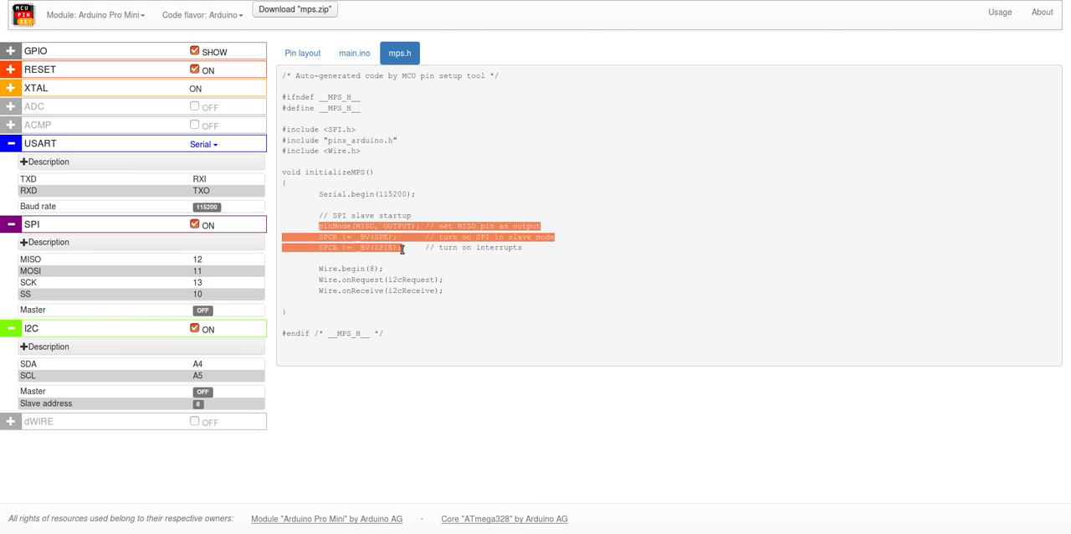
pyautogui.click(401, 267)
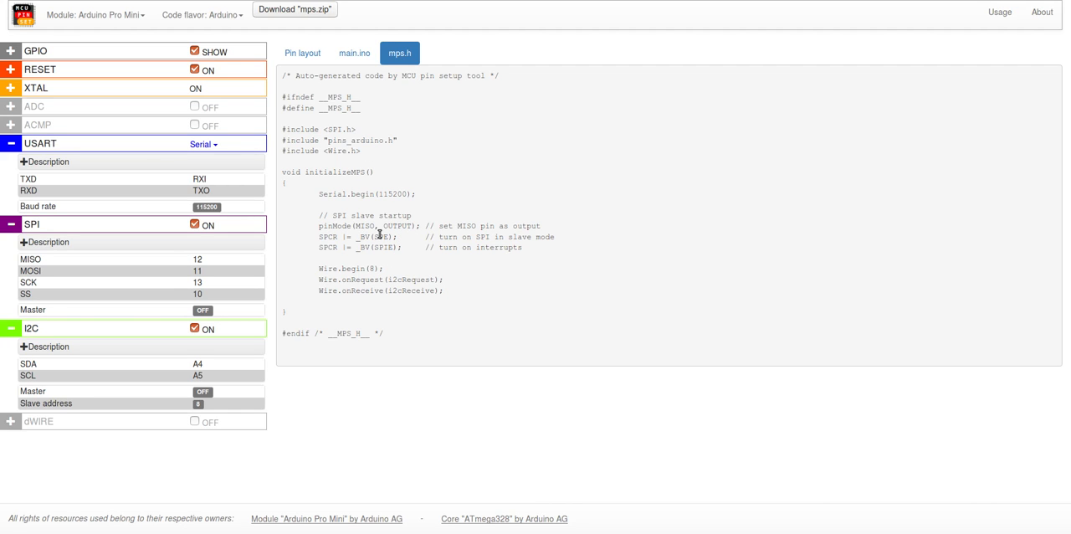
# Step: Turn the SPI Master option back on while viewing mps.h
pyautogui.click(207, 312)
pyautogui.click(208, 312)
pyautogui.click(207, 311)
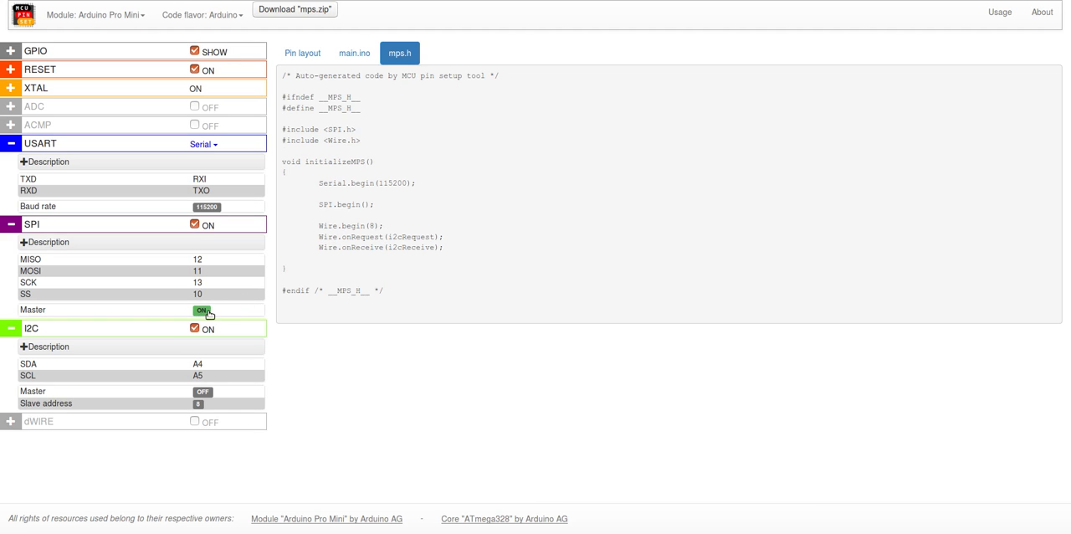
# Step: Change the code flavor to Arduino_FreeRTOS and view the generated main.cpp
pyautogui.click(216, 16)
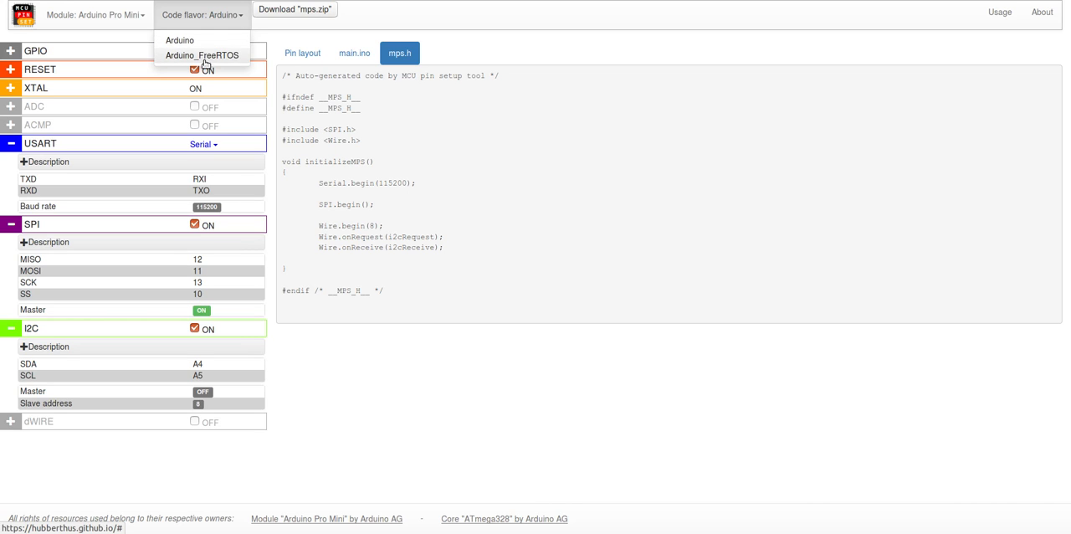
pyautogui.click(204, 55)
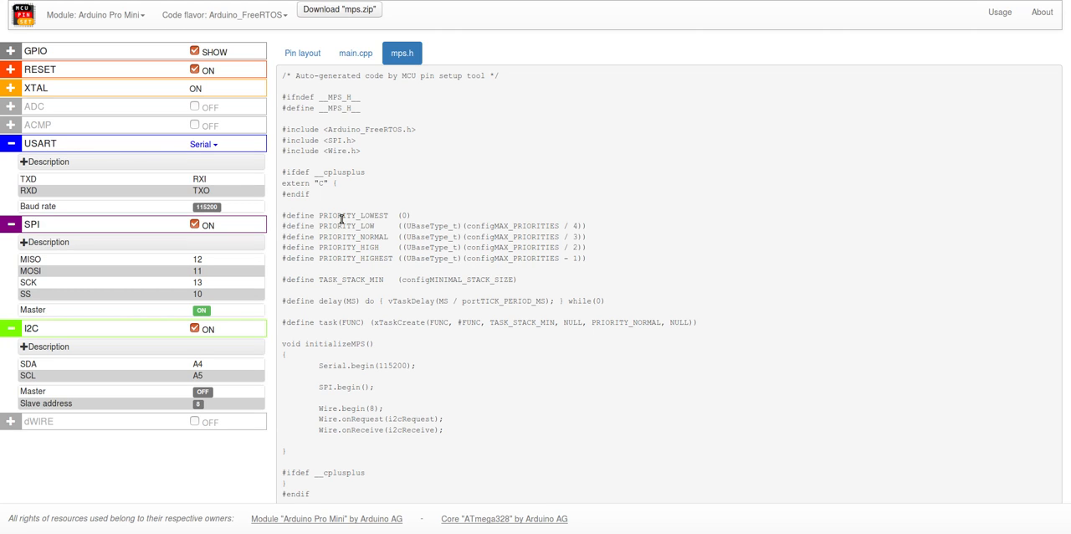
pyautogui.click(356, 55)
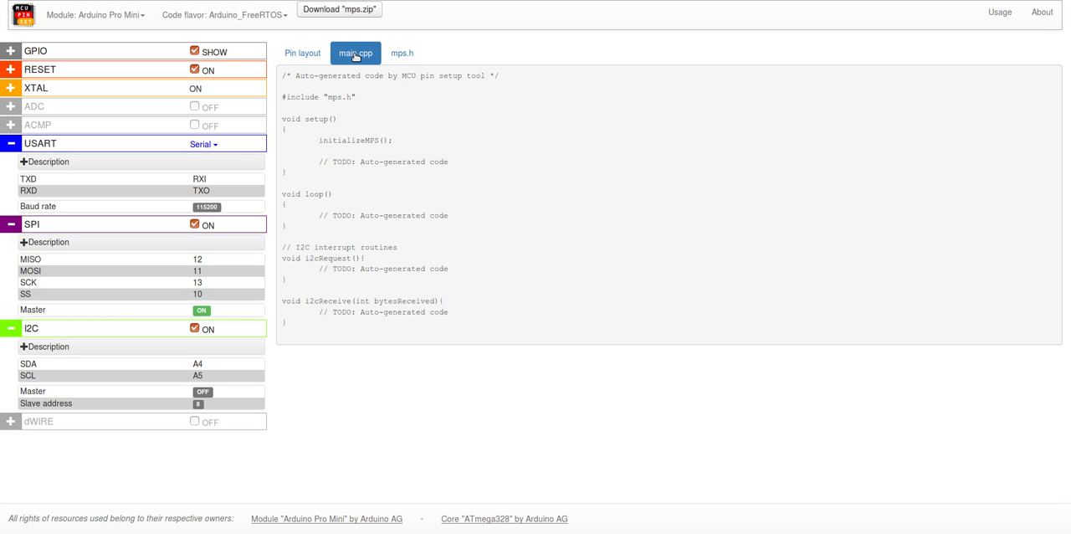
# Step: Switch the module to ESP-WROOM-32 and set its code flavor to Arduino_FreeRTOS
pyautogui.click(128, 18)
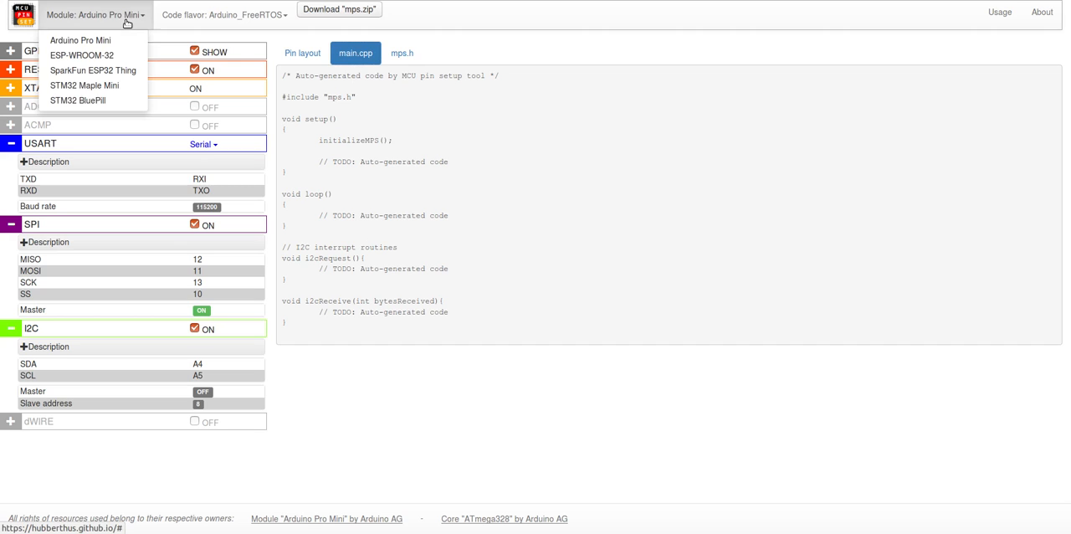
pyautogui.click(82, 55)
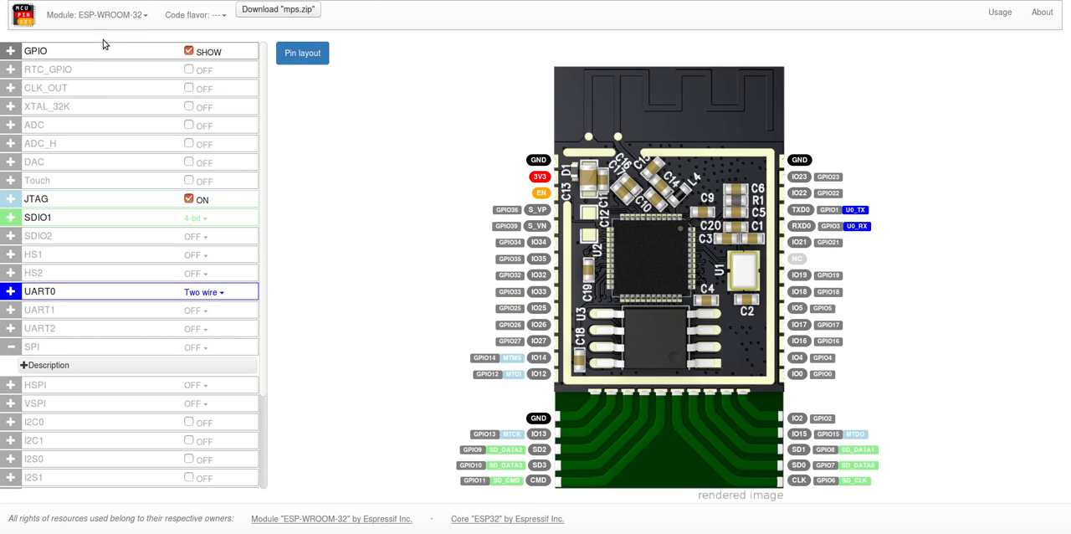
pyautogui.click(184, 16)
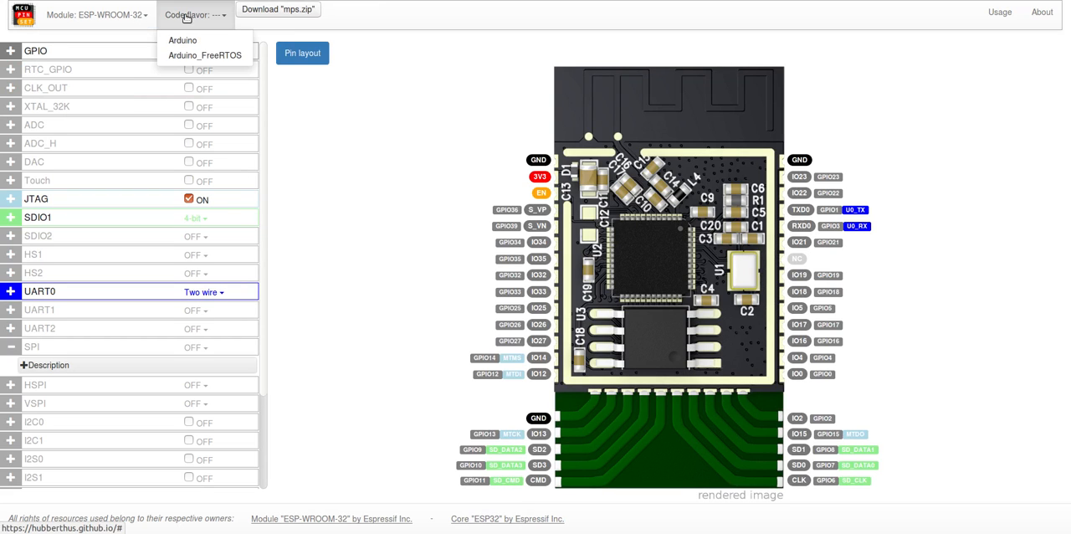
pyautogui.click(201, 55)
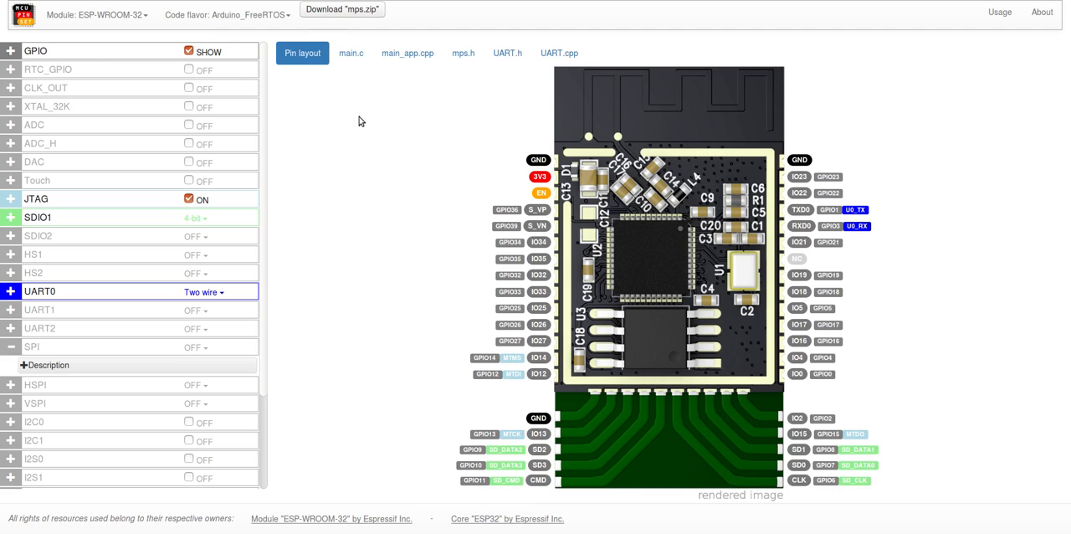
# Step: Look through the mps.h code generated for the ESP-WROOM-32, down to the GPIO functions
pyautogui.click(460, 53)
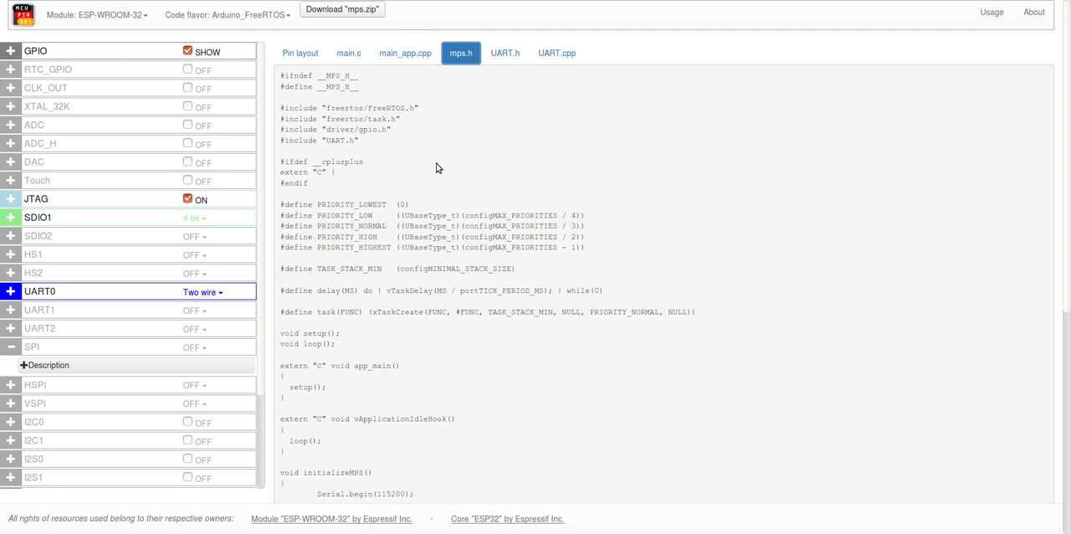
pyautogui.scroll(-6, 436, 166)
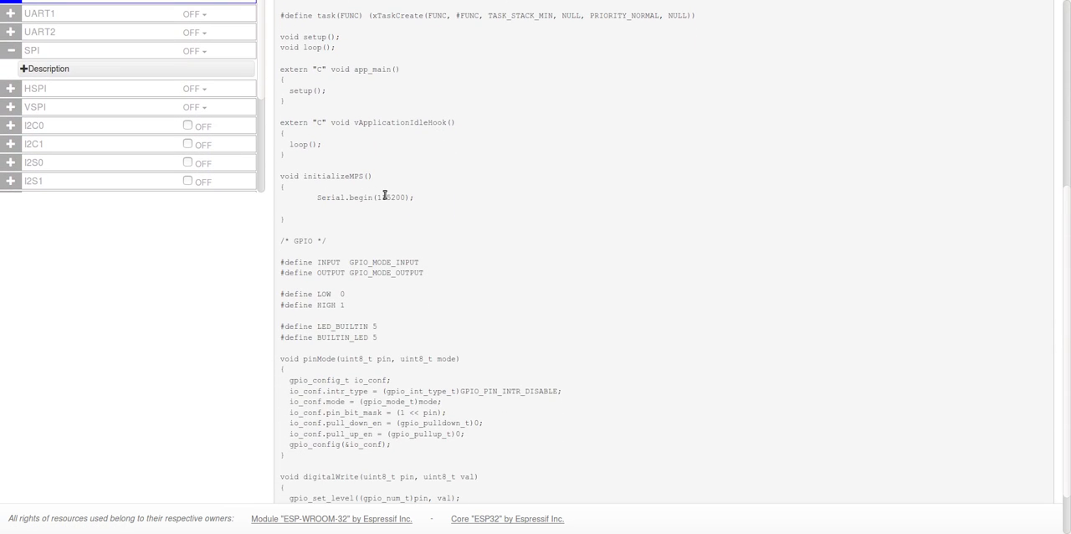
pyautogui.scroll(6, 384, 195)
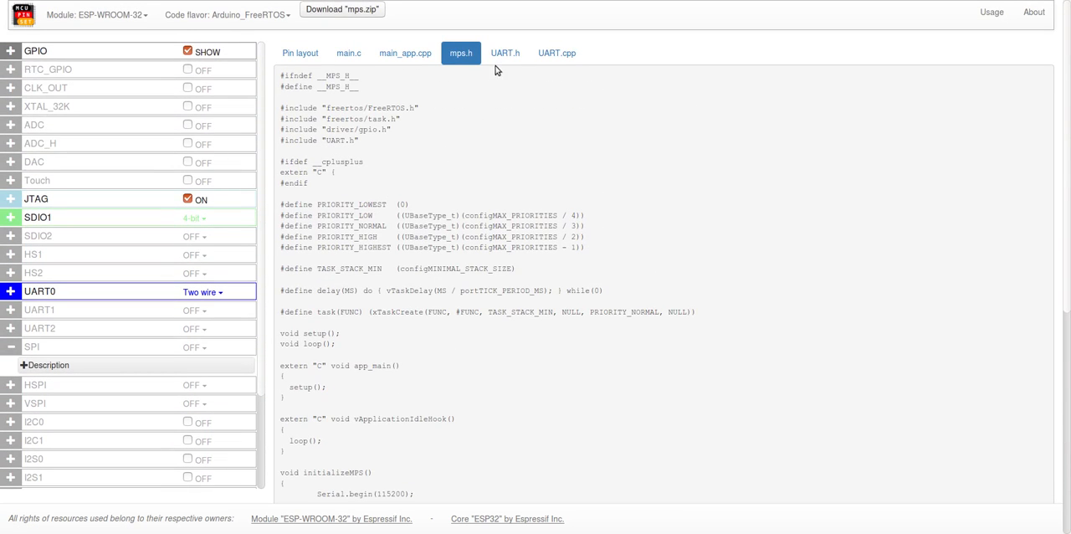
# Step: Examine the println declaration in UART.h and its printf implementation in UART.cpp
pyautogui.click(504, 52)
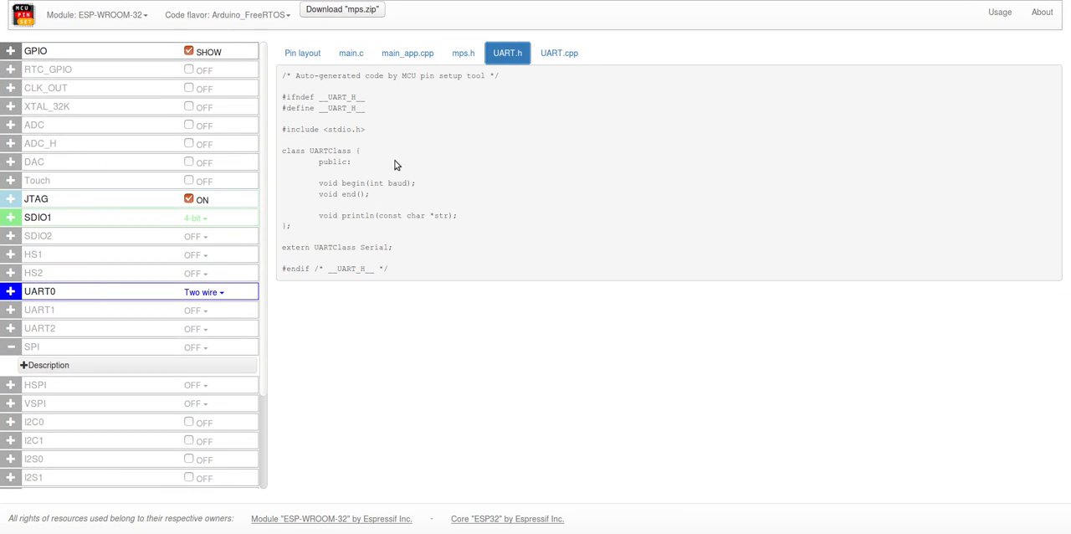
pyautogui.doubleClick(352, 217)
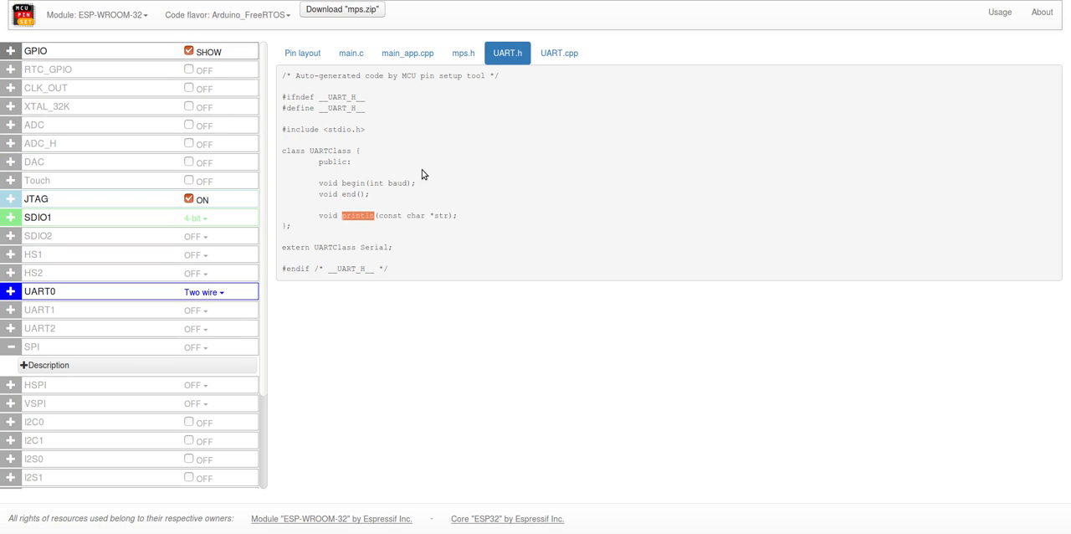
pyautogui.click(555, 53)
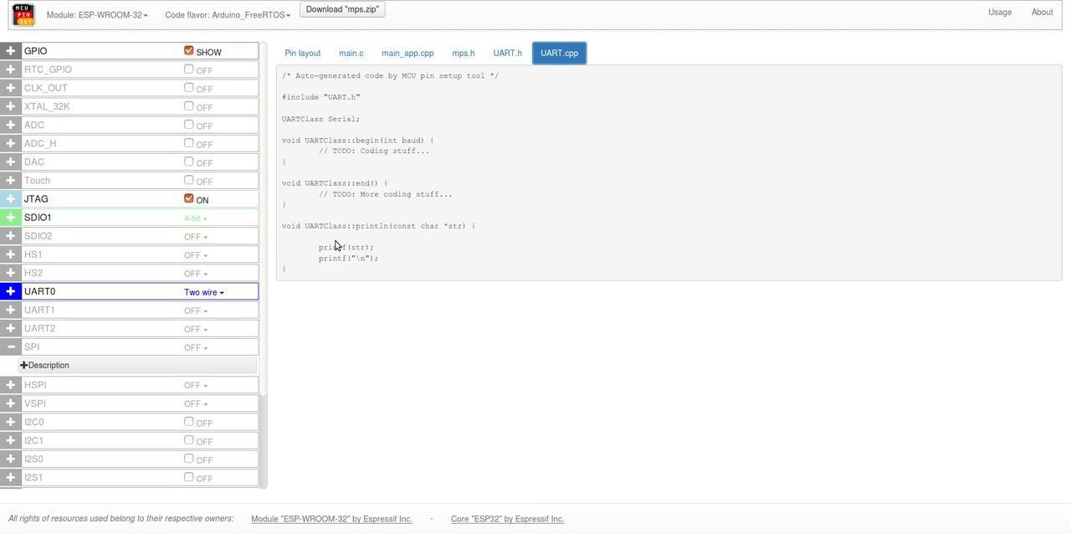
pyautogui.moveTo(319, 248); pyautogui.dragTo(387, 260)
pyautogui.click(387, 260)
# Step: View the generated main_app.cpp with its setup and loop functions
pyautogui.click(399, 65)
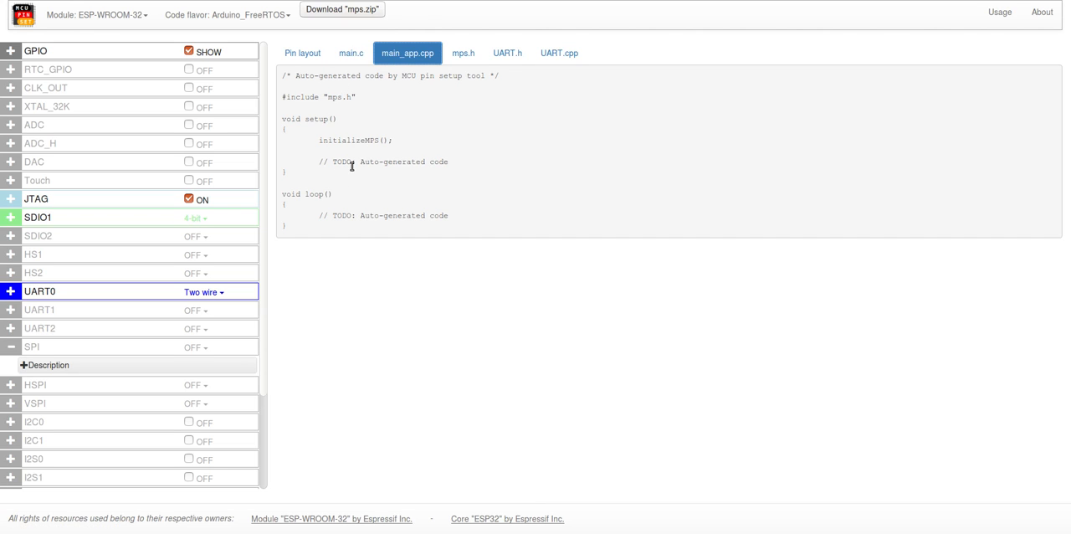
pyautogui.click(132, 24)
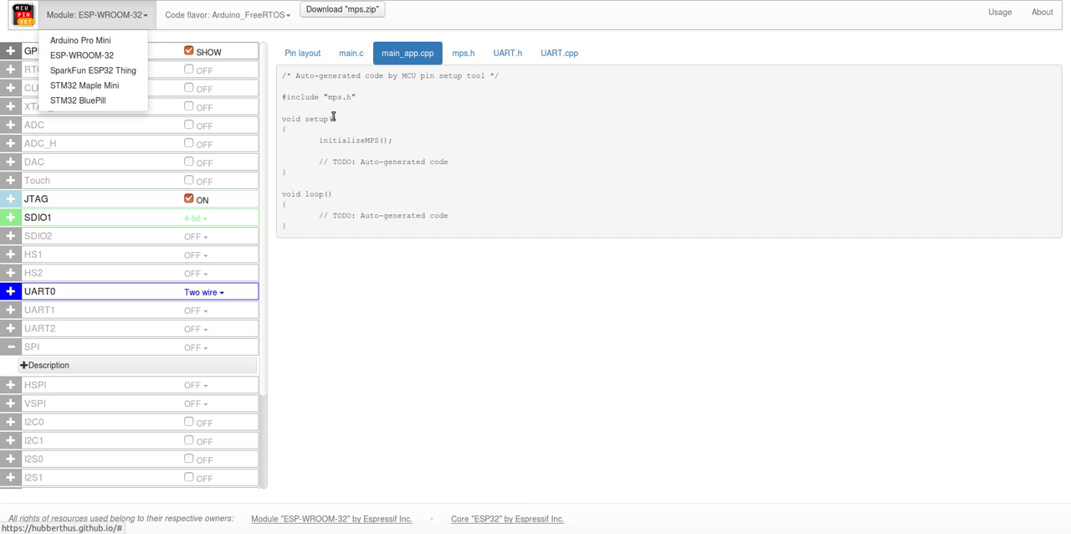
pyautogui.click(412, 136)
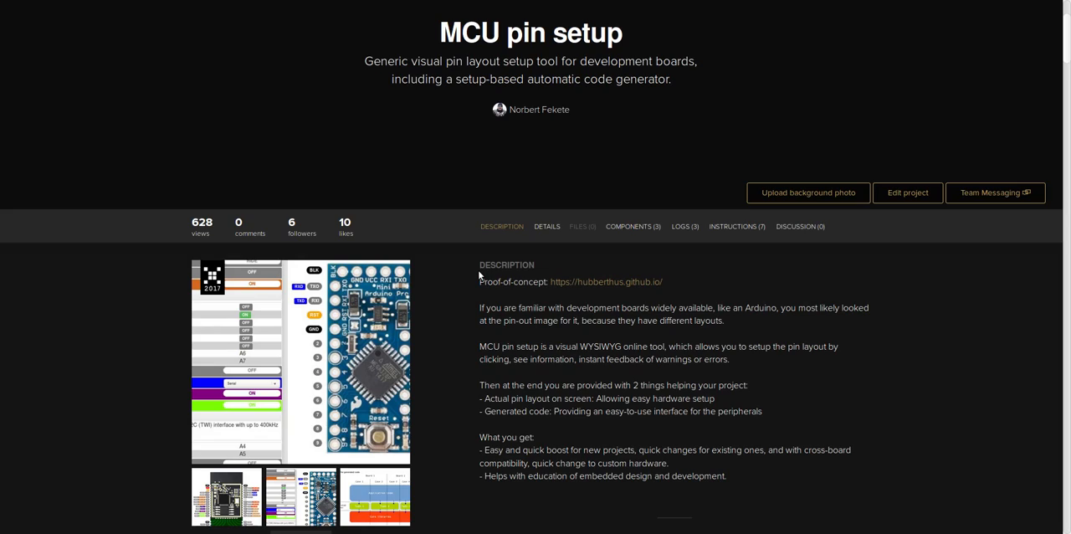
# Step: On the MCU pin setup project page, examine the cross-MCU FreeRTOS blink code, including the TaskBlink task, Serial.println line and empty loop
pyautogui.scroll(-10, 479, 274)
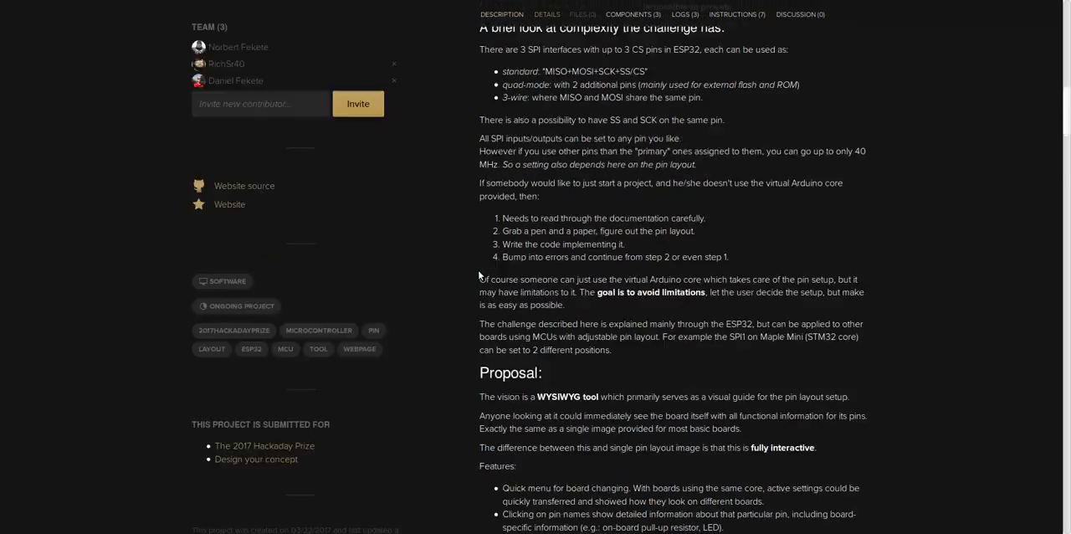
pyautogui.scroll(-15, 478, 274)
pyautogui.scroll(-1, 478, 275)
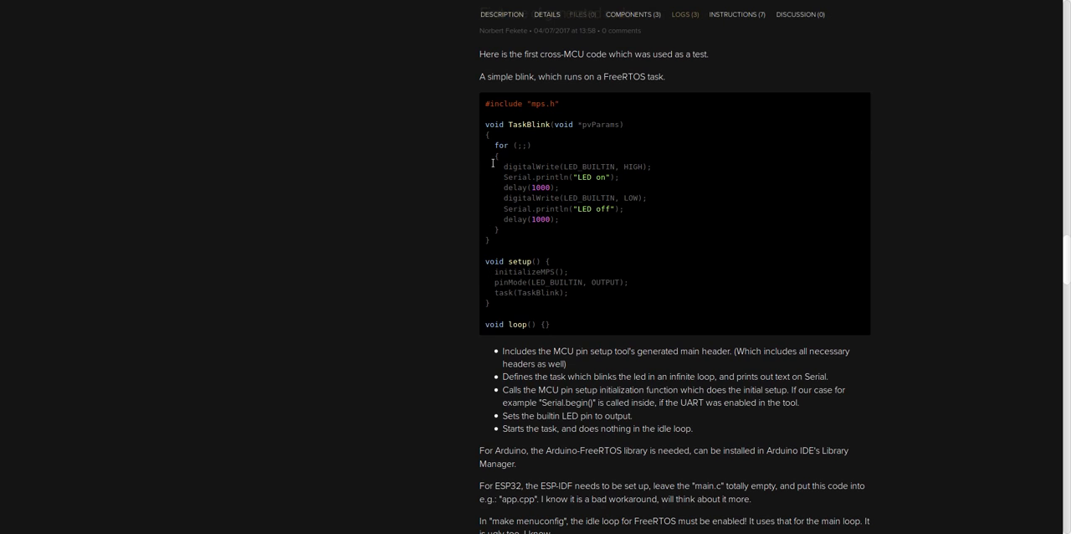
pyautogui.moveTo(486, 103); pyautogui.dragTo(555, 246)
pyautogui.click(556, 246)
pyautogui.moveTo(504, 175); pyautogui.dragTo(619, 179)
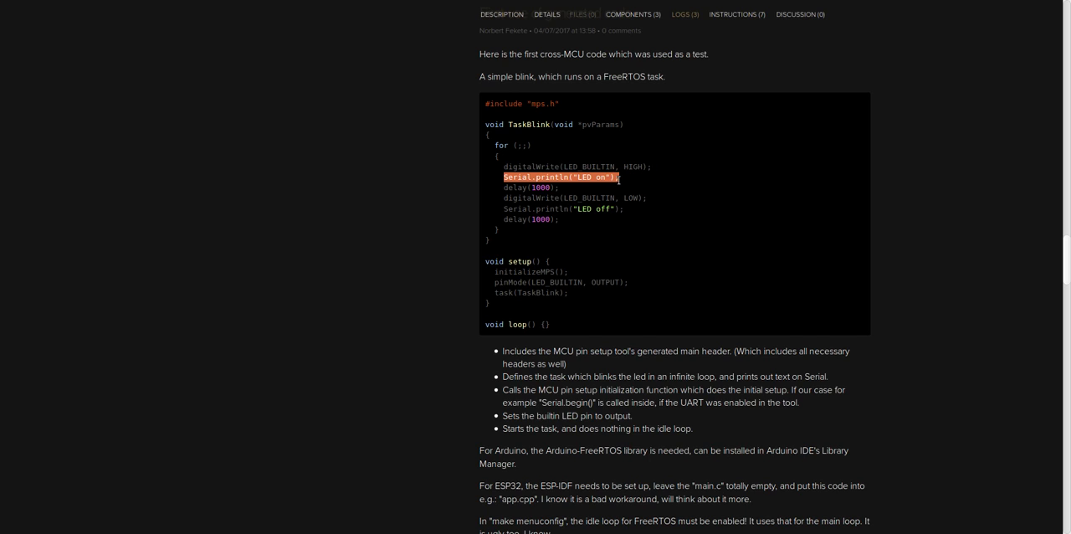
pyautogui.click(545, 245)
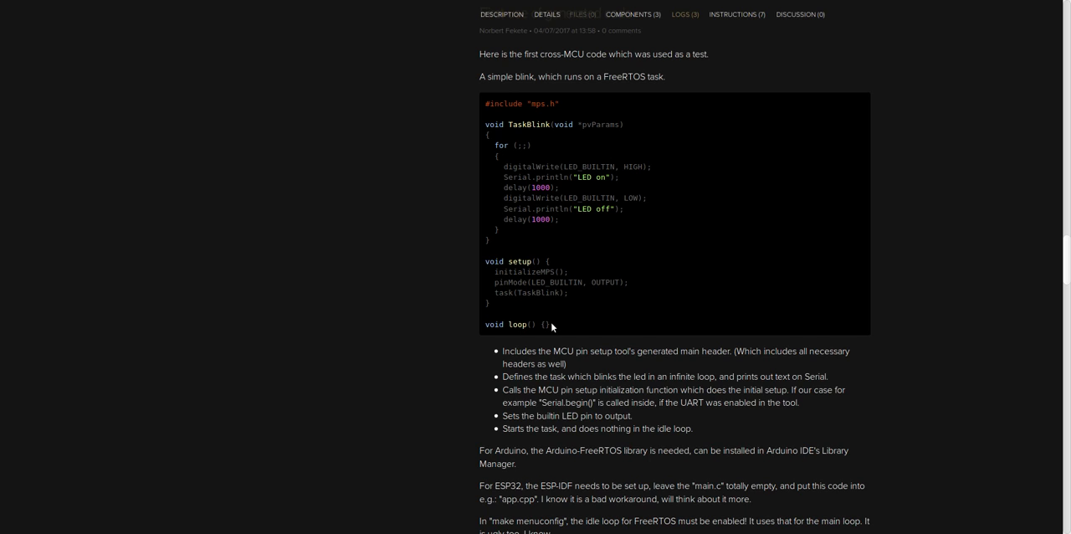
pyautogui.moveTo(552, 327); pyautogui.dragTo(484, 325)
pyautogui.click(463, 298)
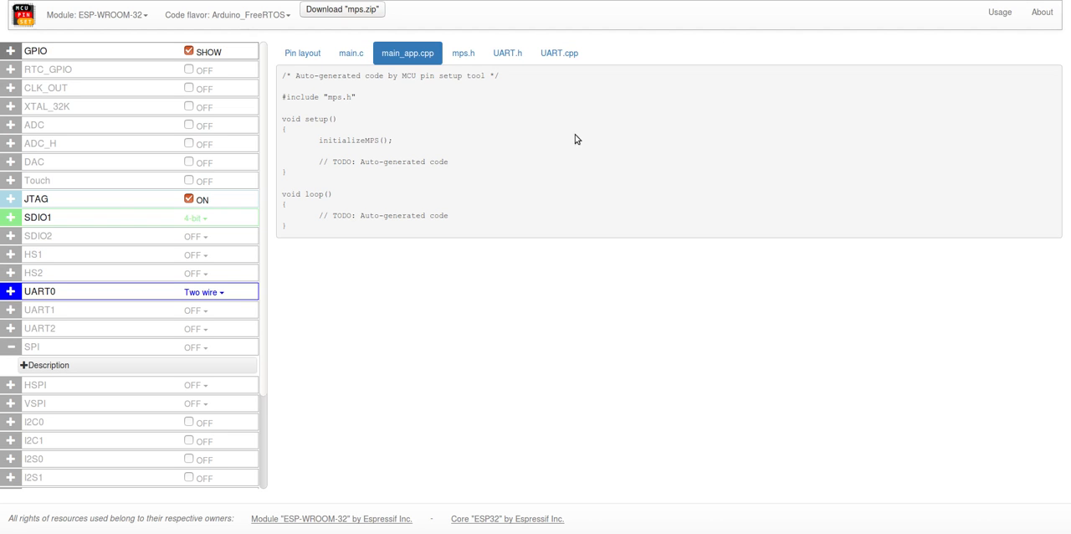
# Step: Return to the pin setup tool's pin layout and select the Arduino Pro Mini module with the Arduino code flavor
pyautogui.click(315, 63)
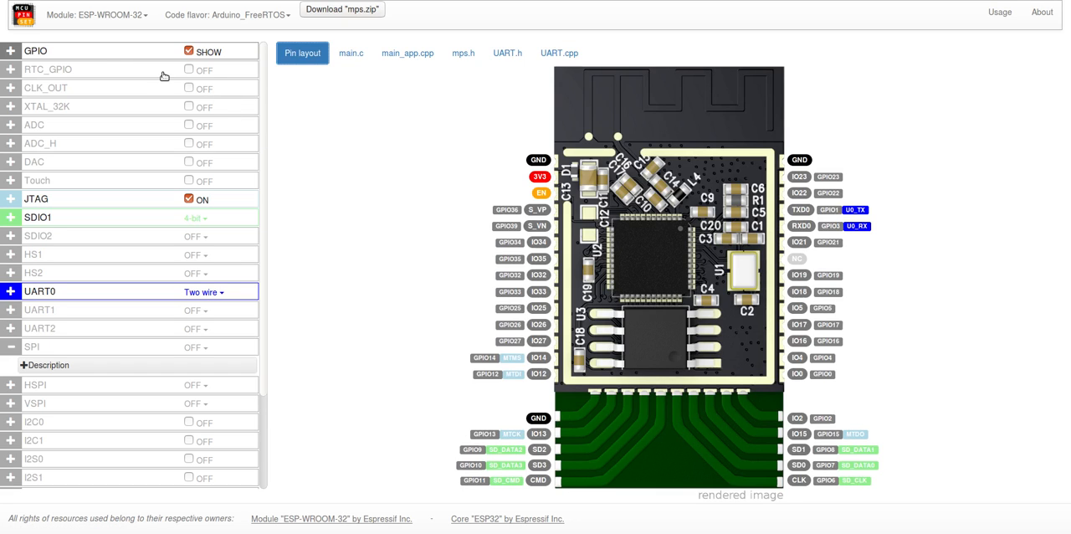
pyautogui.click(109, 15)
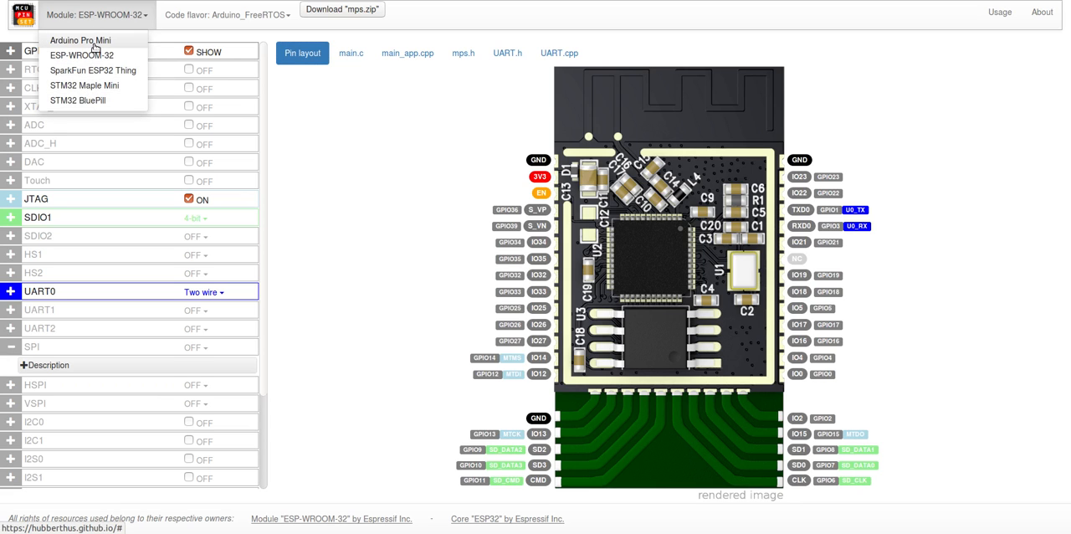
pyautogui.click(96, 42)
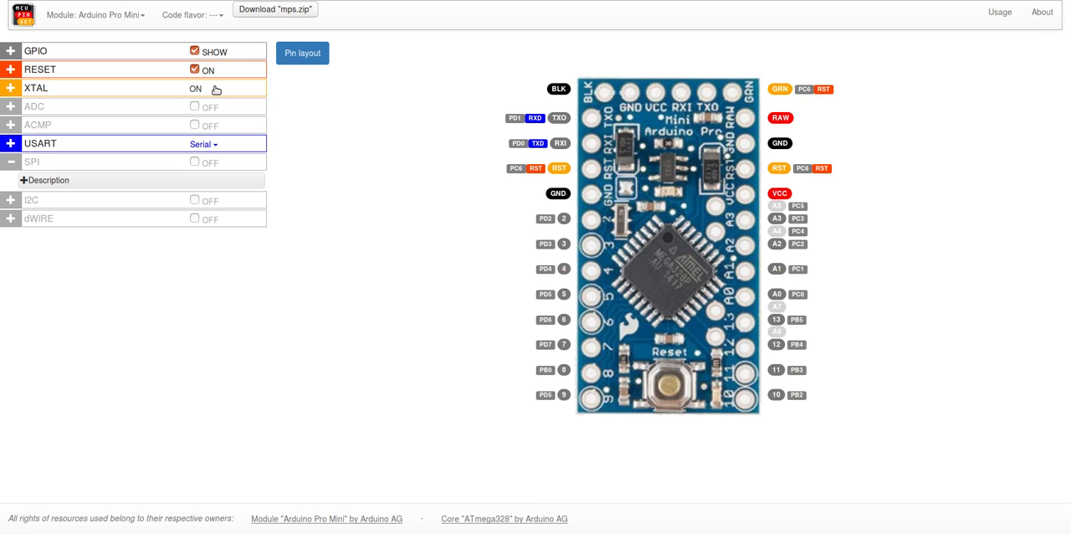
pyautogui.click(205, 18)
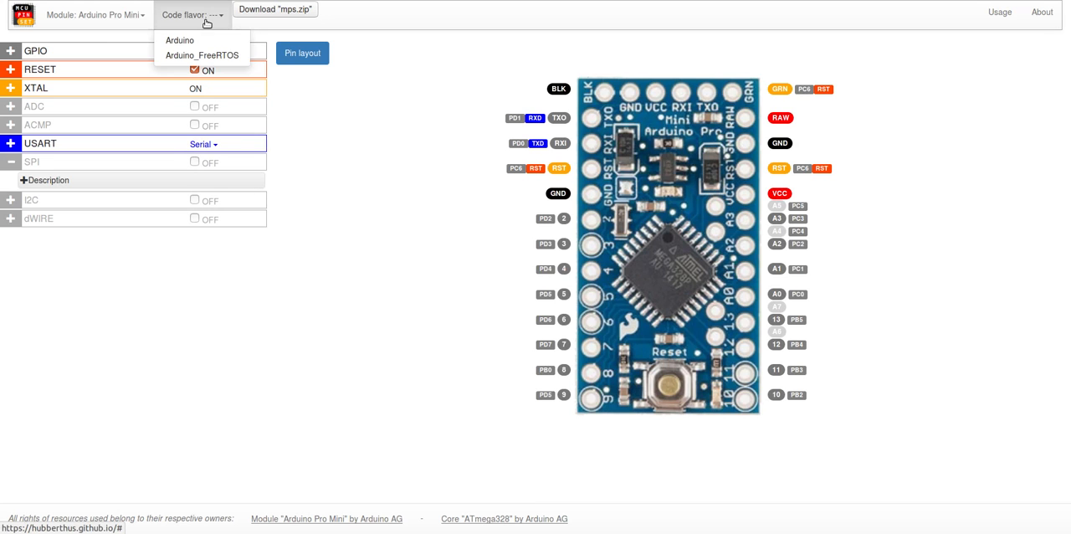
pyautogui.click(198, 43)
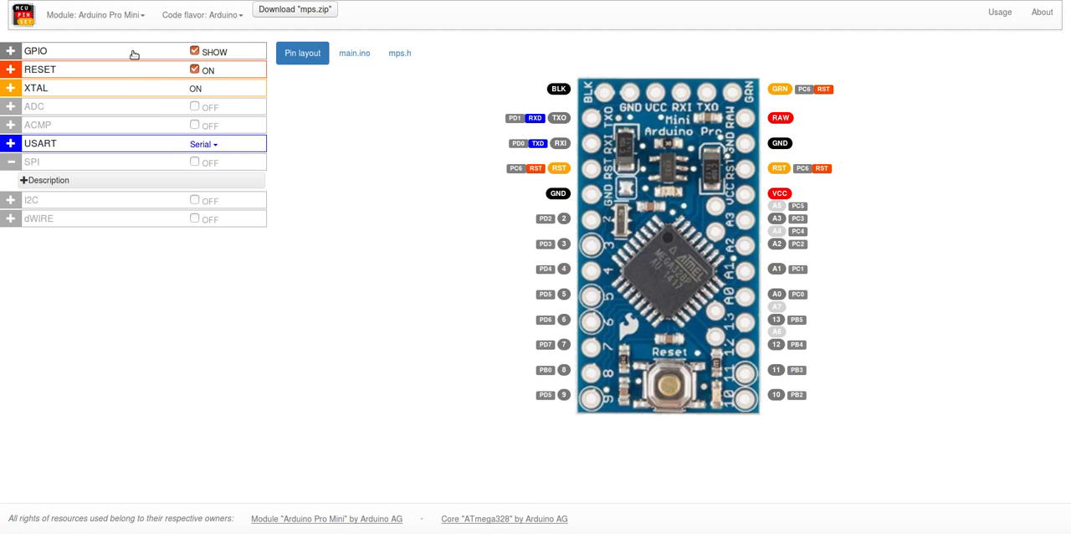
# Step: Expand and collapse the ADC section, and leave the GPIO section expanded
pyautogui.click(122, 115)
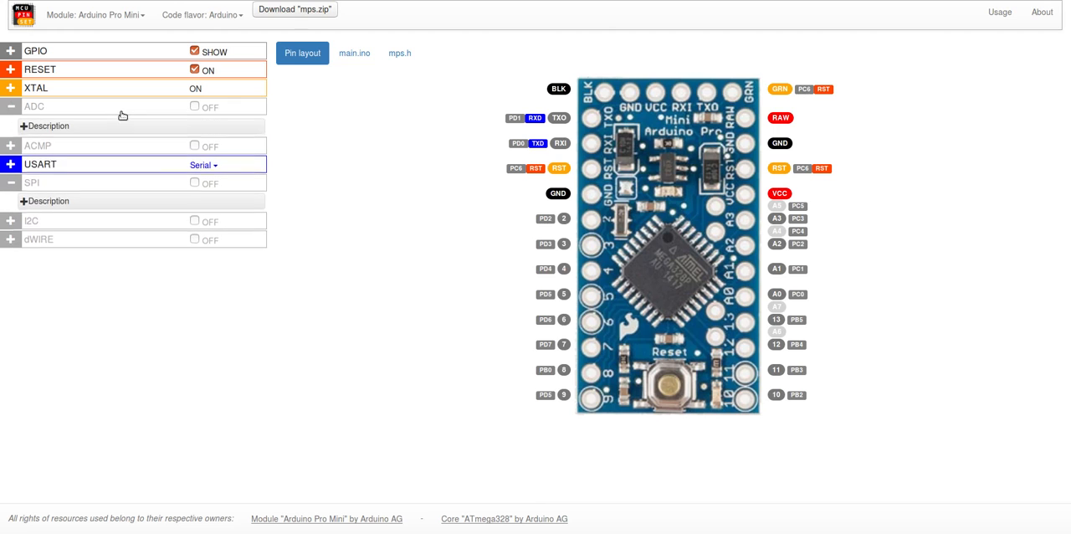
pyautogui.click(111, 116)
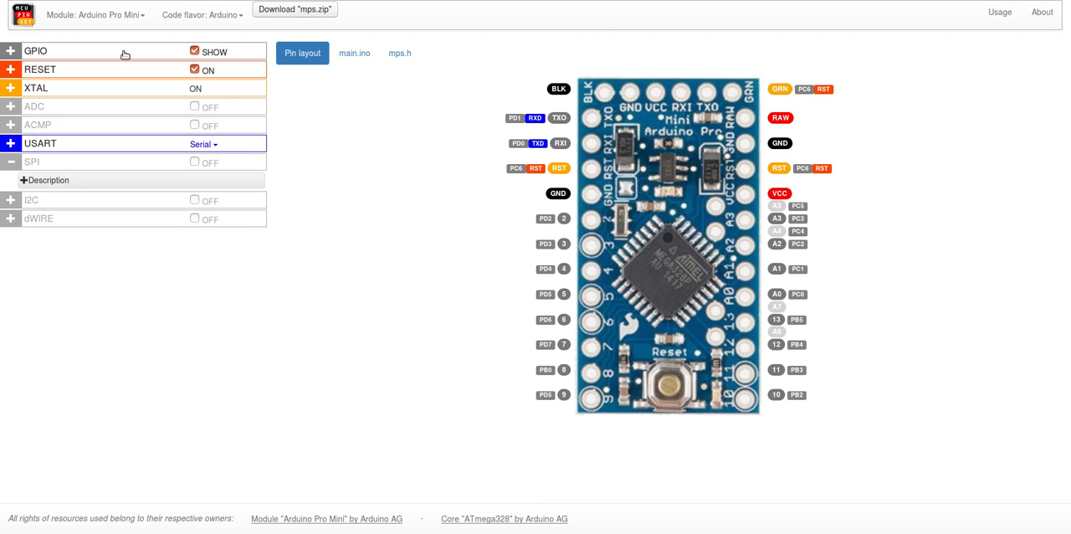
pyautogui.click(124, 55)
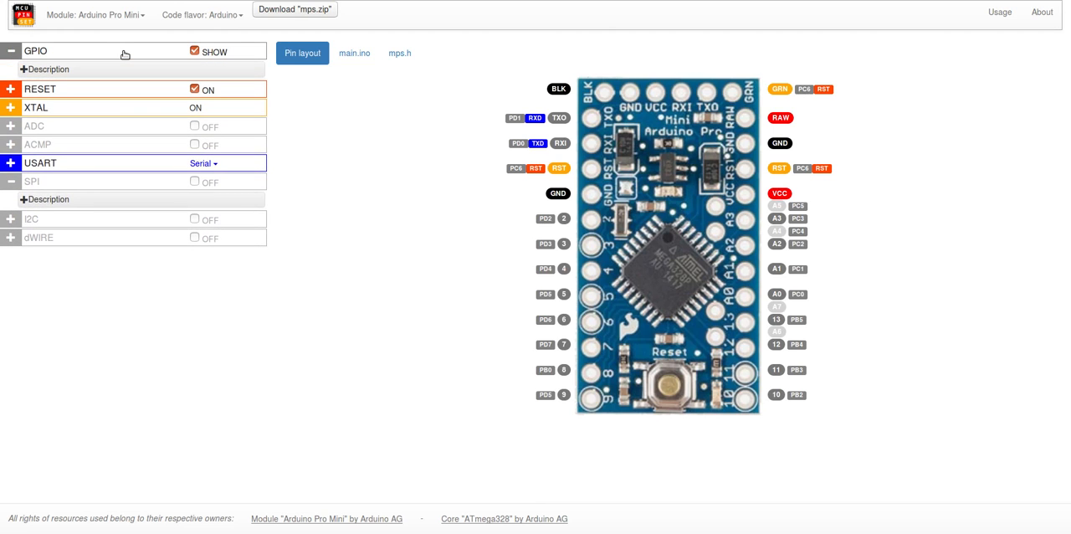
# Step: Collapse the GPIO section and review the generated mps.h and main.ino code for the Arduino Pro Mini
pyautogui.click(125, 55)
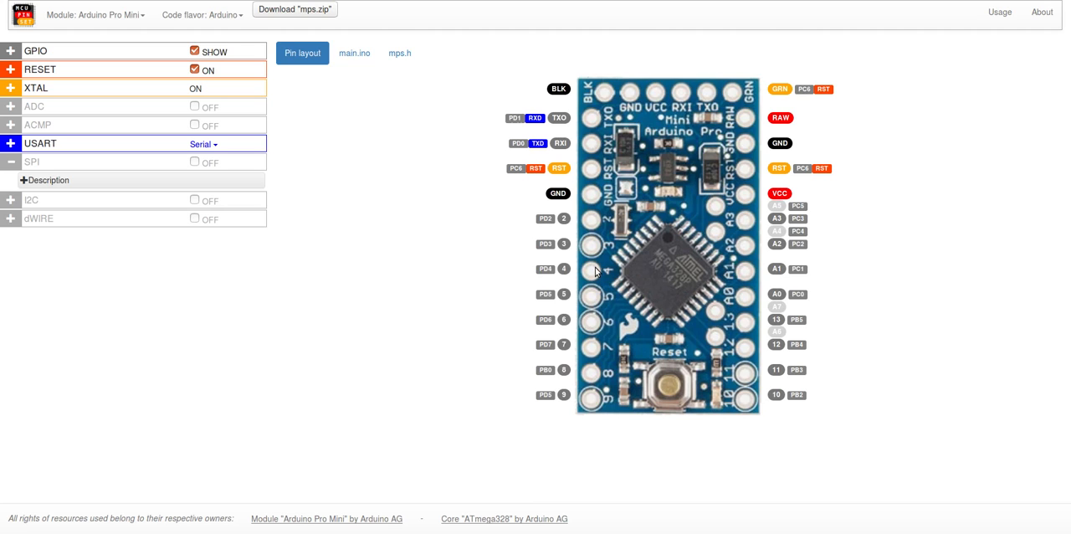
pyautogui.click(396, 58)
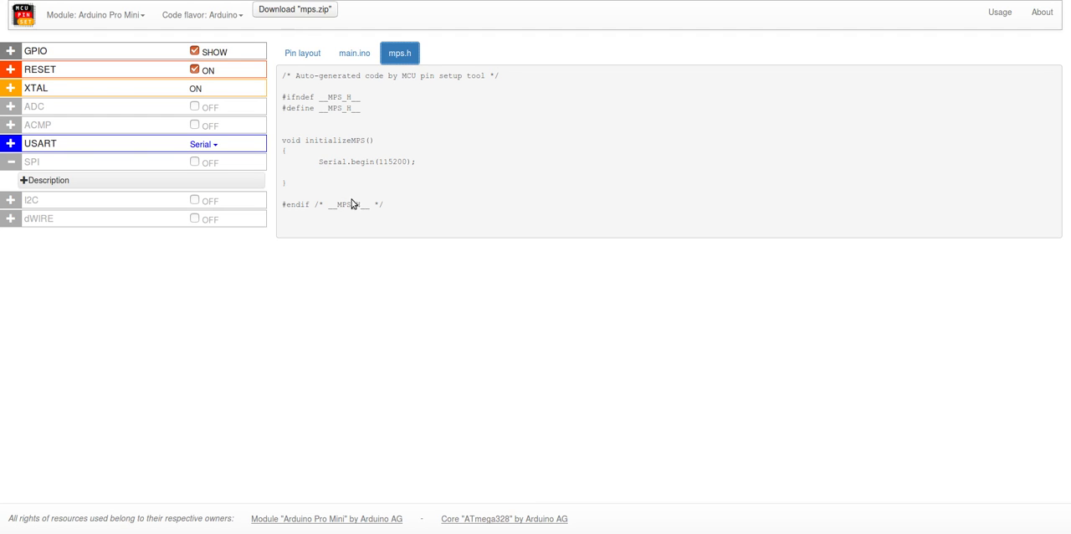
pyautogui.click(305, 55)
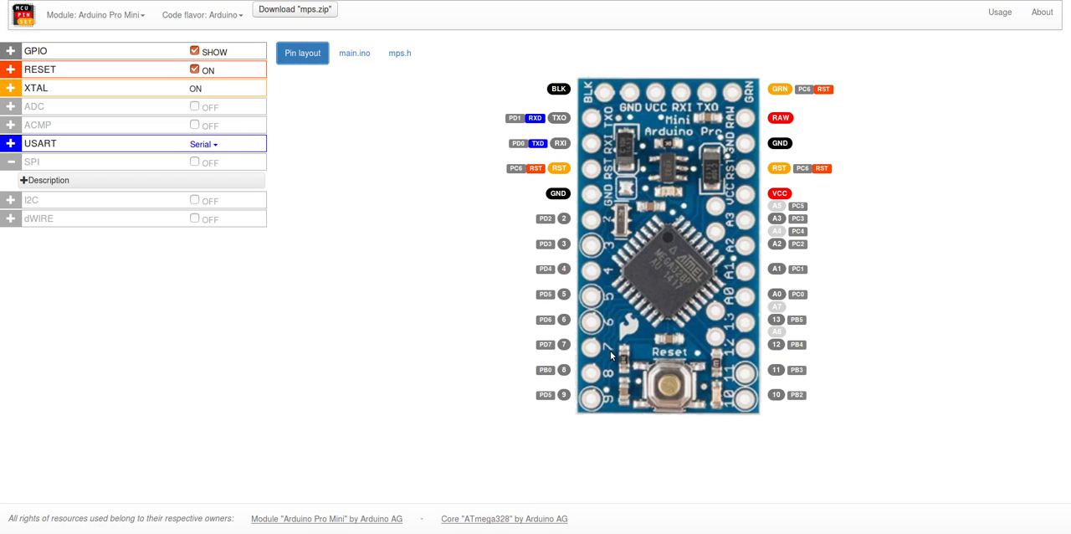
pyautogui.click(365, 57)
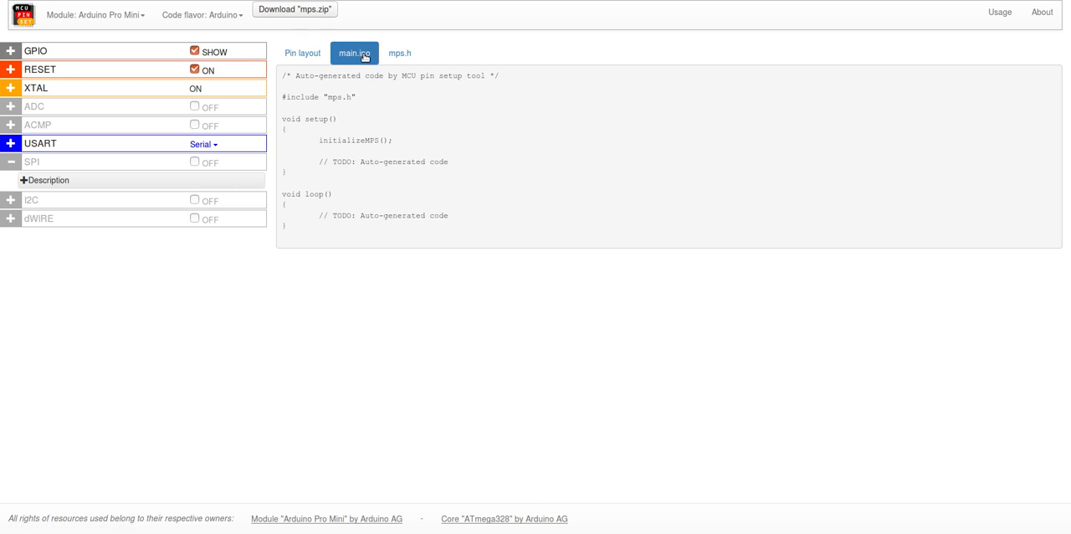
pyautogui.doubleClick(342, 141)
pyautogui.click(339, 114)
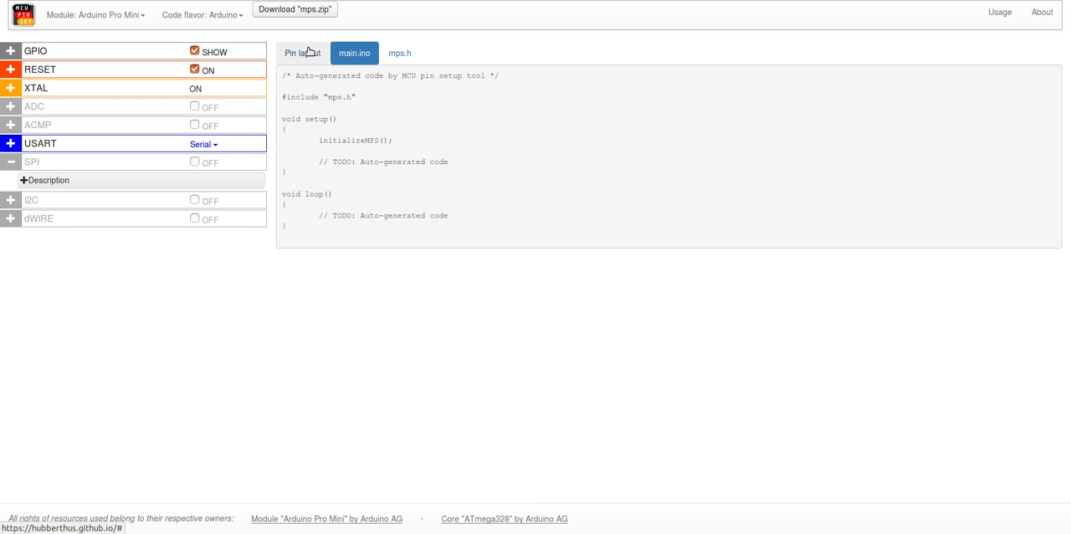
# Step: Switch the module to SparkFun ESP32 Thing and then ESP-WROOM-32 to view each one's pin layout
pyautogui.click(130, 15)
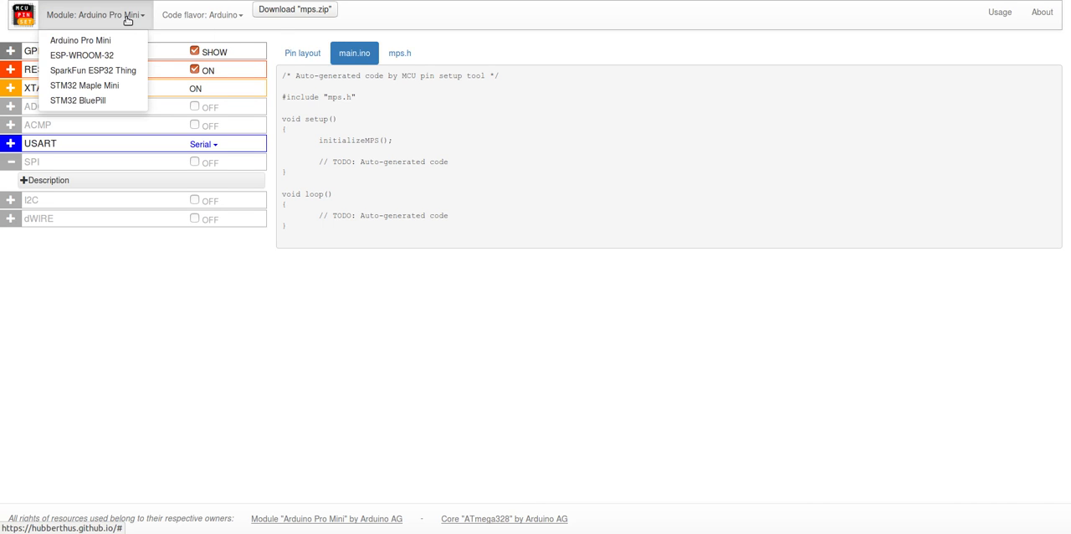
pyautogui.click(117, 70)
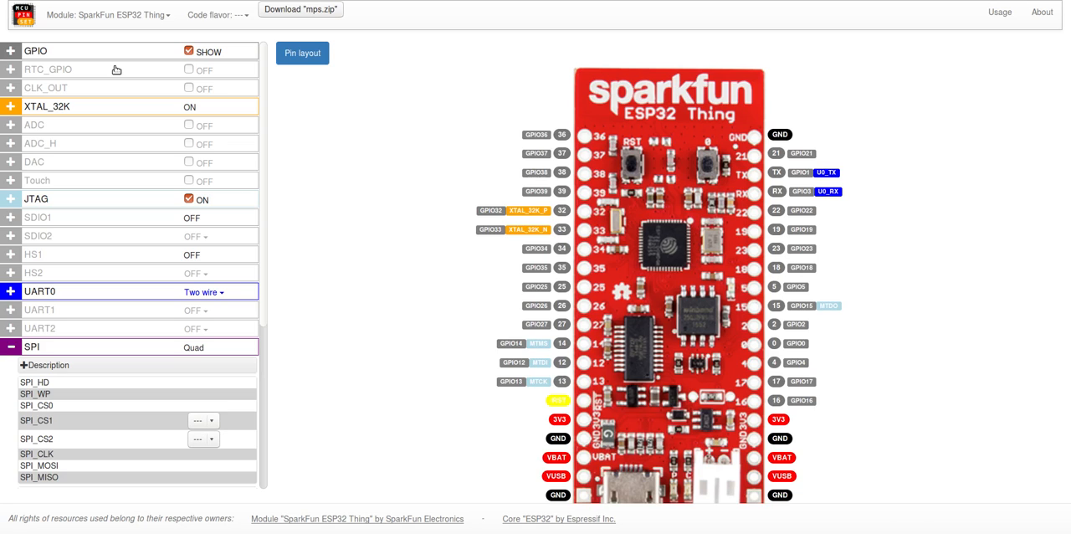
pyautogui.click(119, 17)
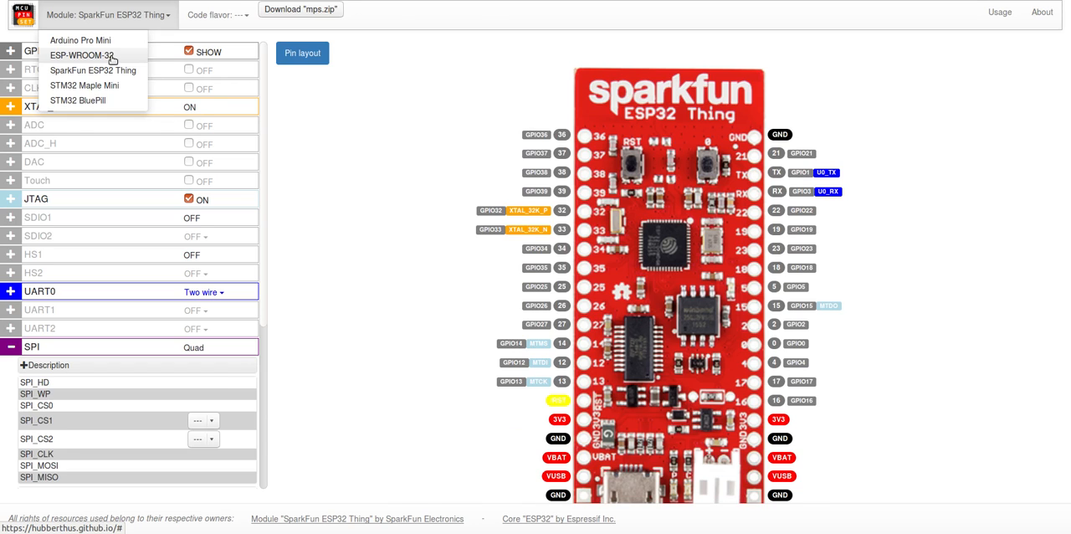
pyautogui.click(111, 55)
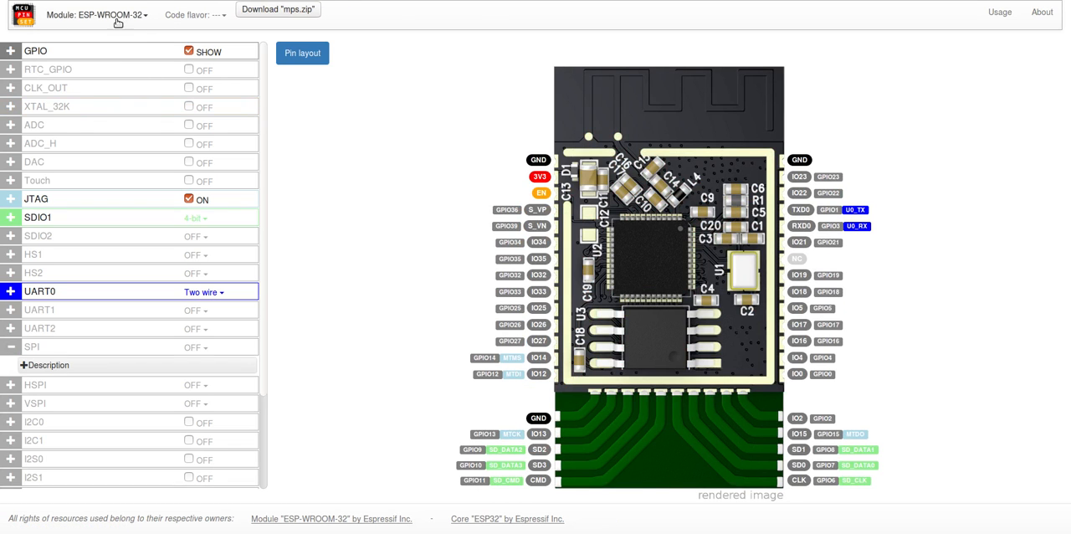
# Step: View the pin layouts of the STM32 Maple Mini and STM32 BluePill modules
pyautogui.click(117, 17)
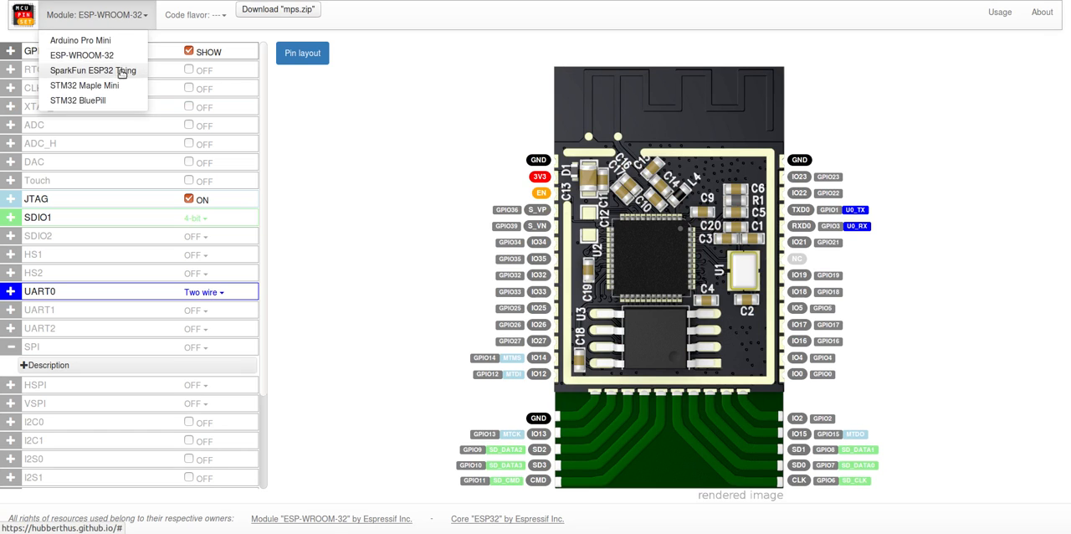
pyautogui.click(80, 87)
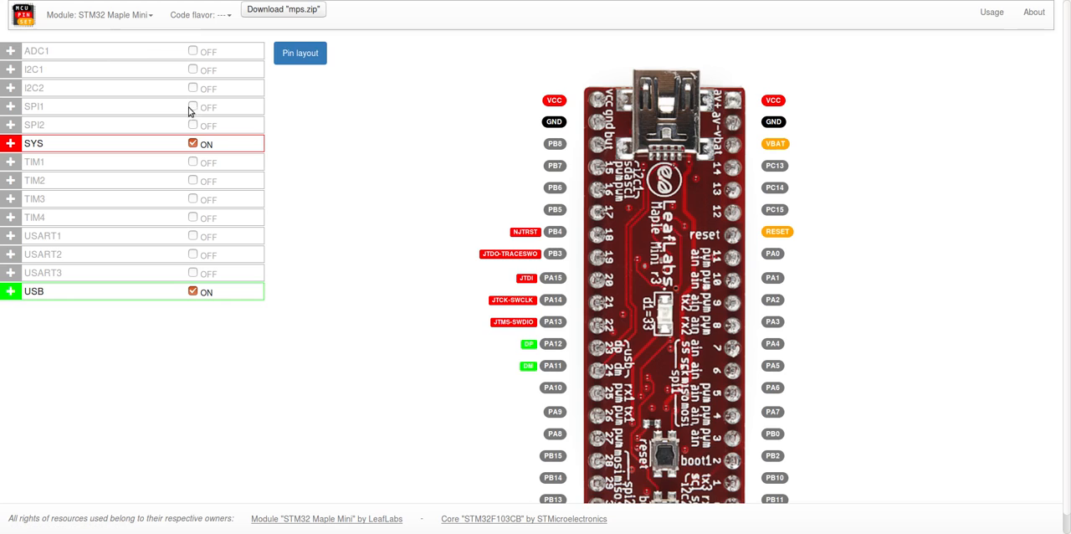
pyautogui.click(131, 18)
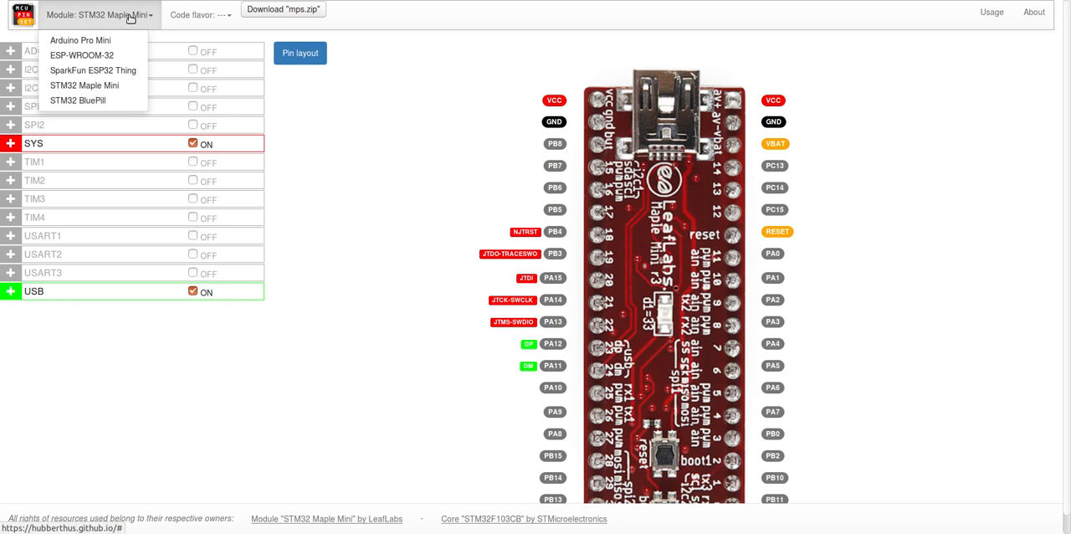
pyautogui.click(94, 101)
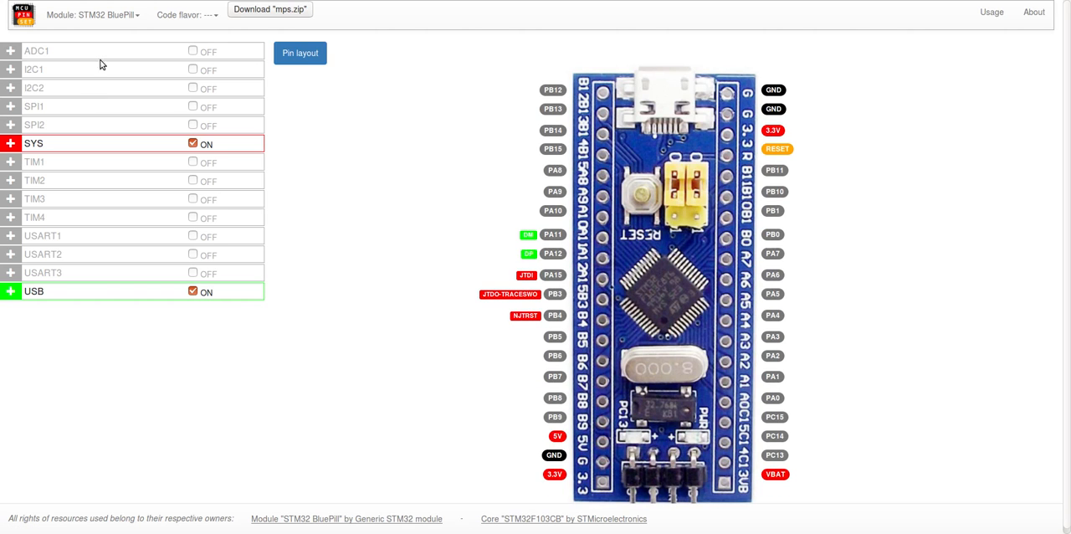
# Step: Switch the module back to Arduino Pro Mini
pyautogui.click(115, 15)
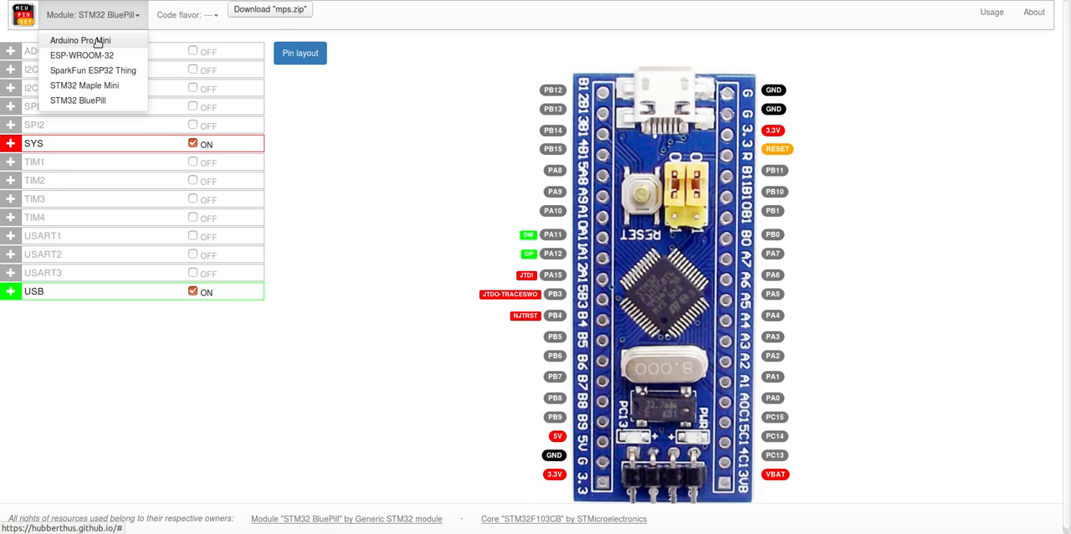
pyautogui.click(98, 41)
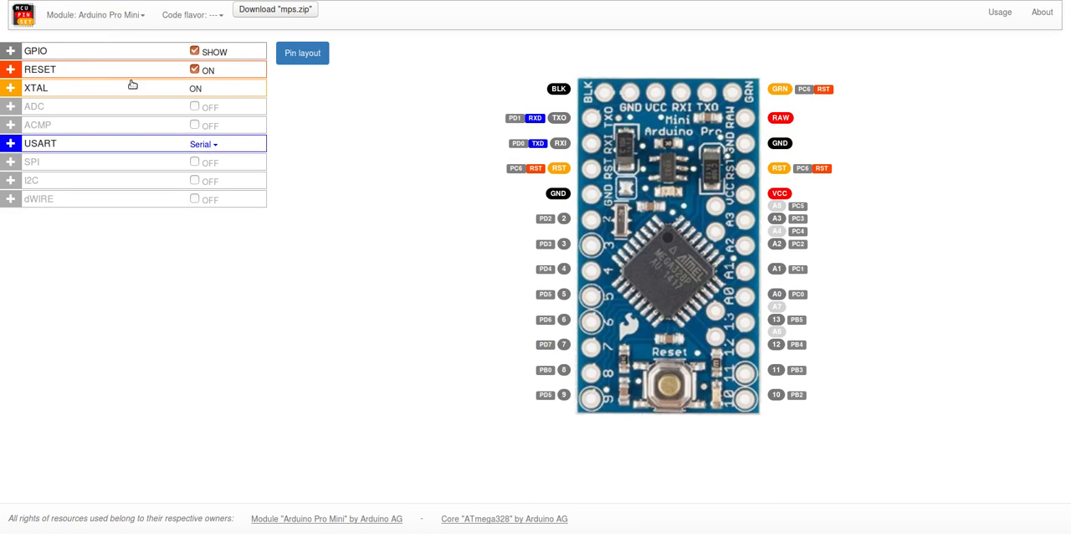